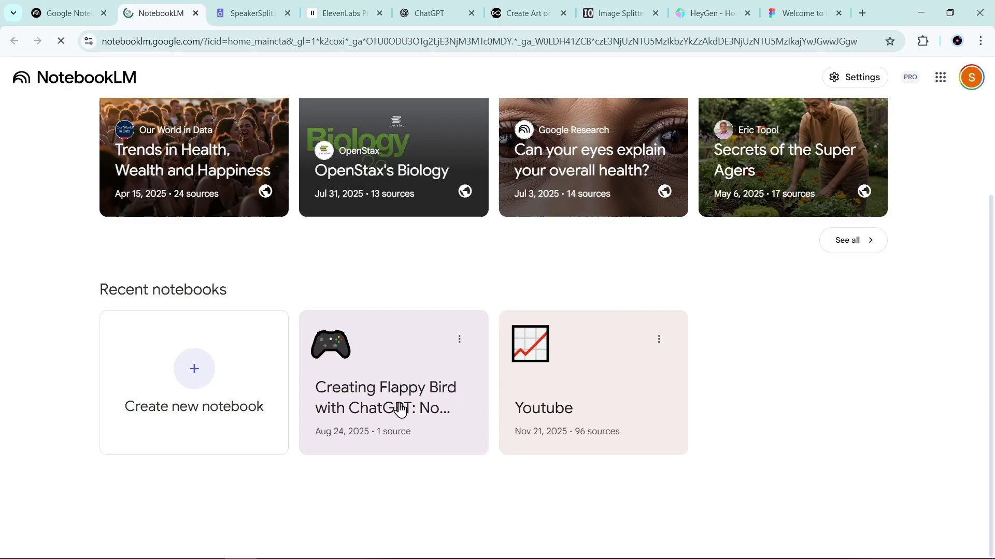
Step: Open the Youtube notebook and bring up the Audio Overview customization options
{"action": "left_click", "coordinate": [563, 400]}
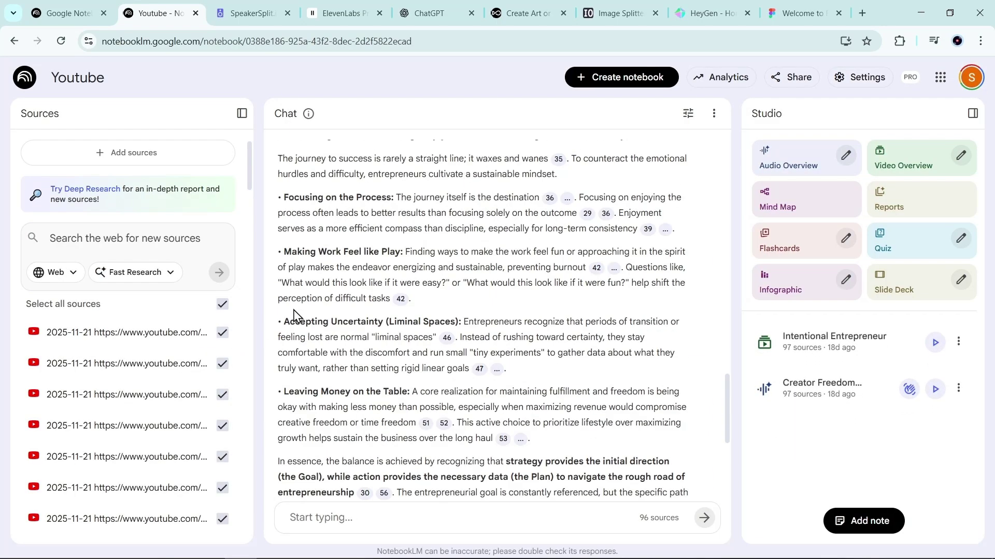
{"action": "scroll", "coordinate": [342, 346], "scroll_direction": "up", "scroll_amount": 5}
{"action": "scroll", "coordinate": [342, 346], "scroll_direction": "down", "scroll_amount": 3}
{"action": "scroll", "coordinate": [129, 382], "scroll_direction": "down", "scroll_amount": 3}
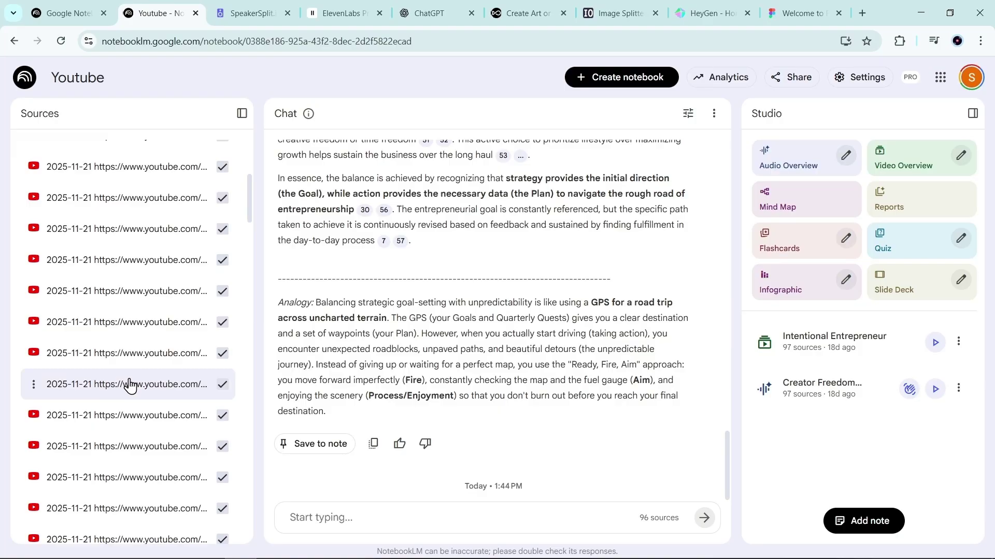
{"action": "scroll", "coordinate": [133, 384], "scroll_direction": "up", "scroll_amount": 3}
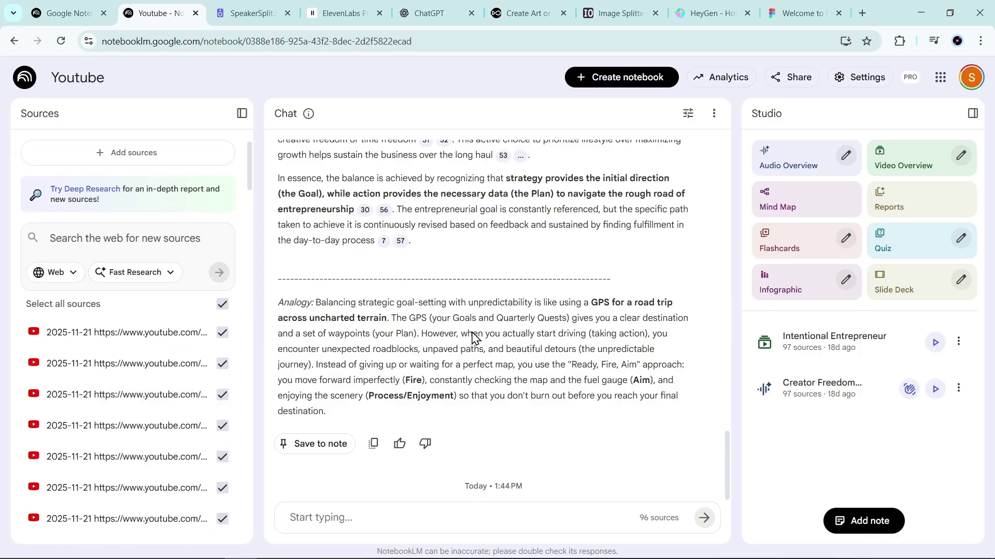
{"action": "left_click", "coordinate": [782, 167]}
{"action": "left_click", "coordinate": [846, 156]}
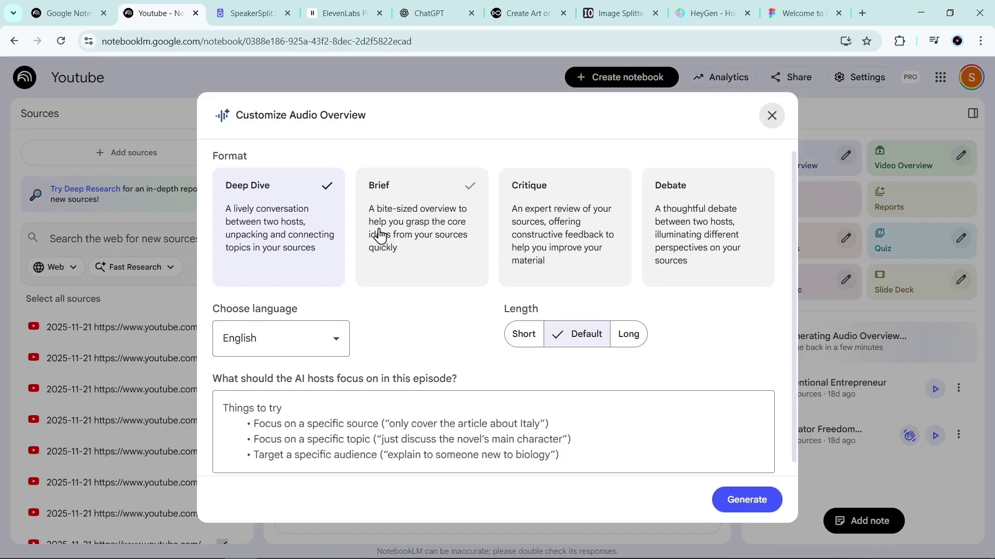
Step: Choose the Debate format with Short episode length
{"action": "left_click", "coordinate": [409, 226]}
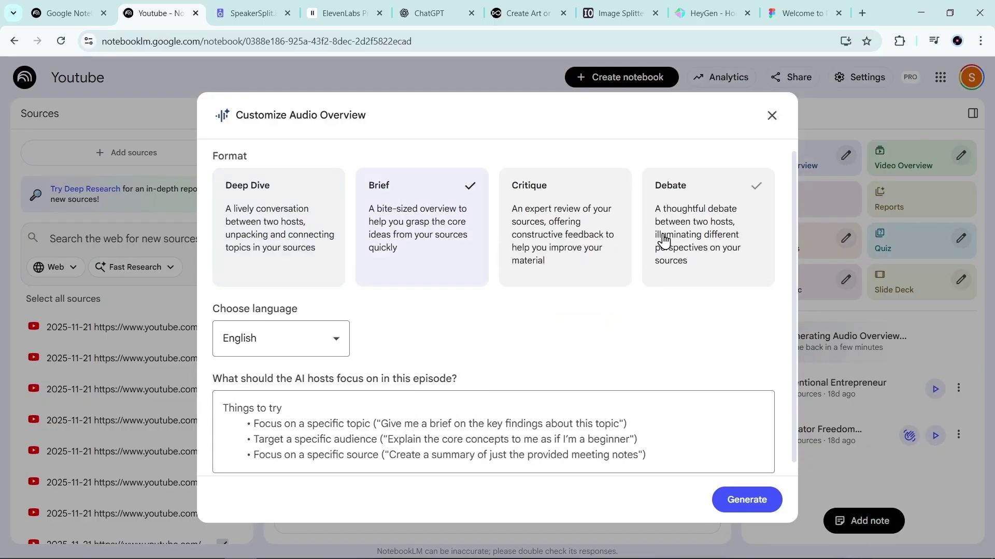
{"action": "left_click", "coordinate": [695, 242]}
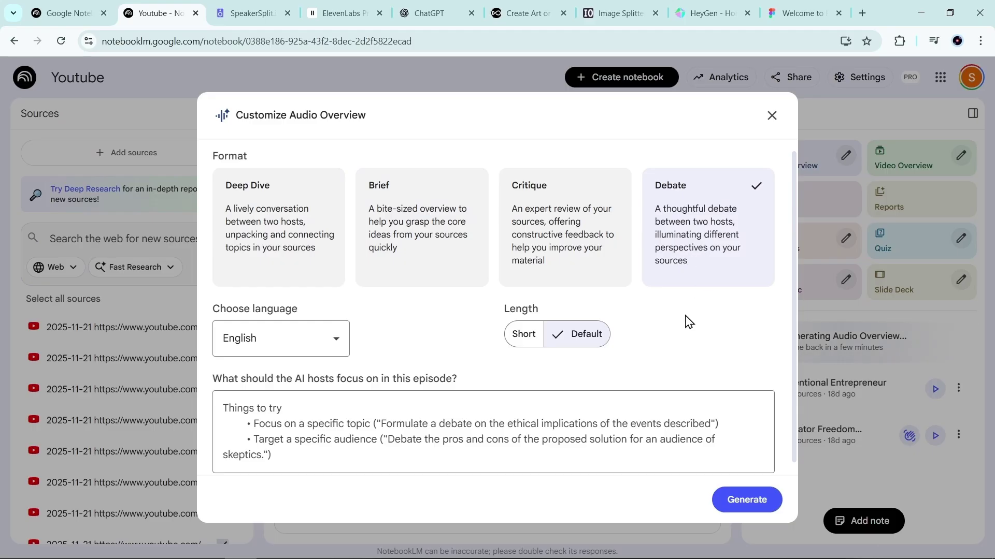
{"action": "scroll", "coordinate": [687, 321], "scroll_direction": "down", "scroll_amount": 1}
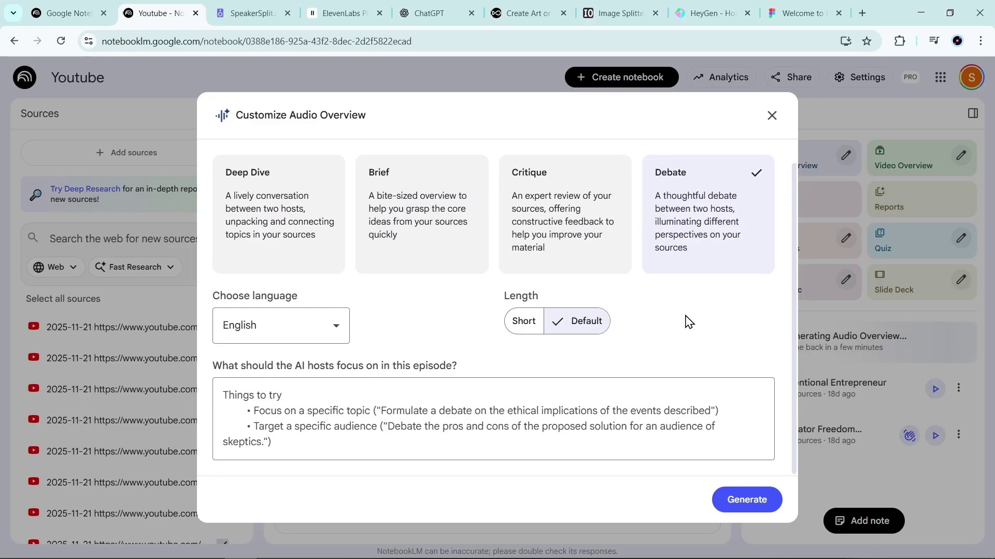
{"action": "left_click", "coordinate": [524, 323]}
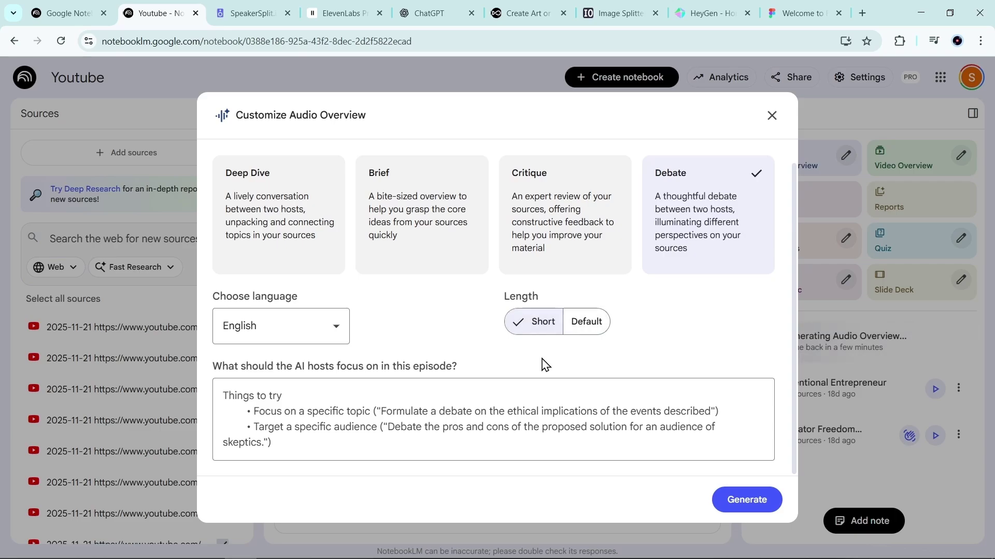
Step: Keep English as the episode language and leave the hosts' focus prompt blank
{"action": "left_click", "coordinate": [324, 340]}
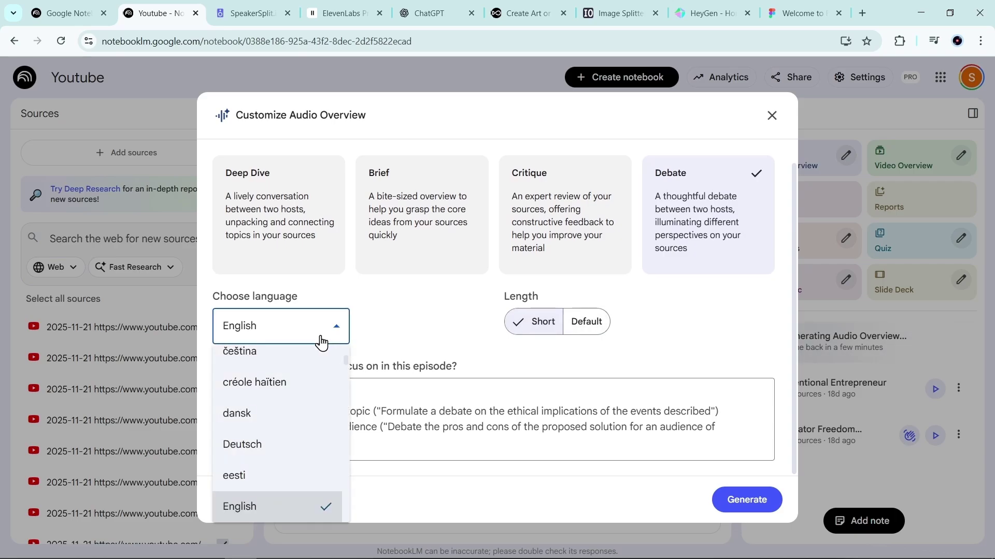
{"action": "scroll", "coordinate": [302, 392], "scroll_direction": "down", "scroll_amount": 5}
{"action": "scroll", "coordinate": [302, 409], "scroll_direction": "up", "scroll_amount": 4}
{"action": "scroll", "coordinate": [301, 430], "scroll_direction": "up", "scroll_amount": 3}
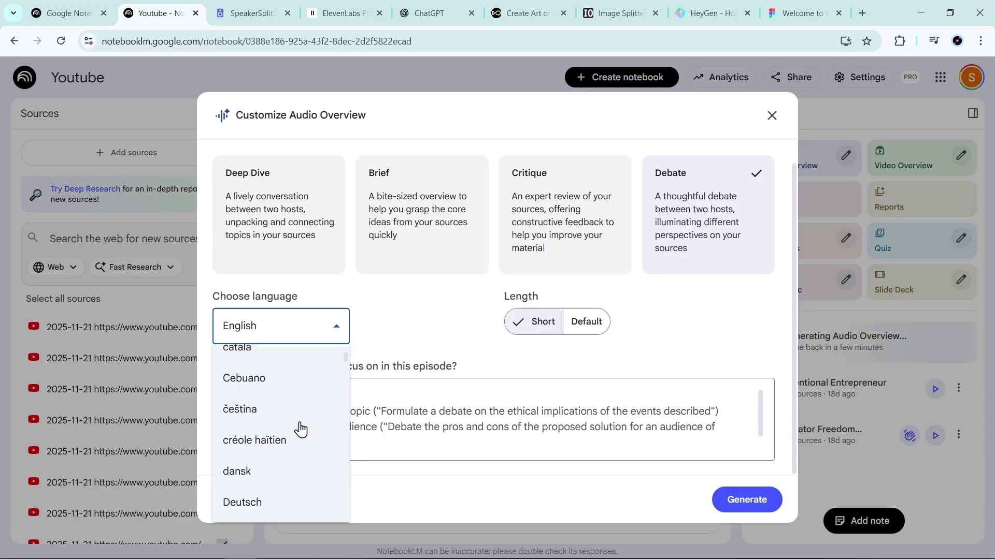
{"action": "scroll", "coordinate": [298, 432], "scroll_direction": "down", "scroll_amount": 2}
{"action": "left_click", "coordinate": [267, 449]}
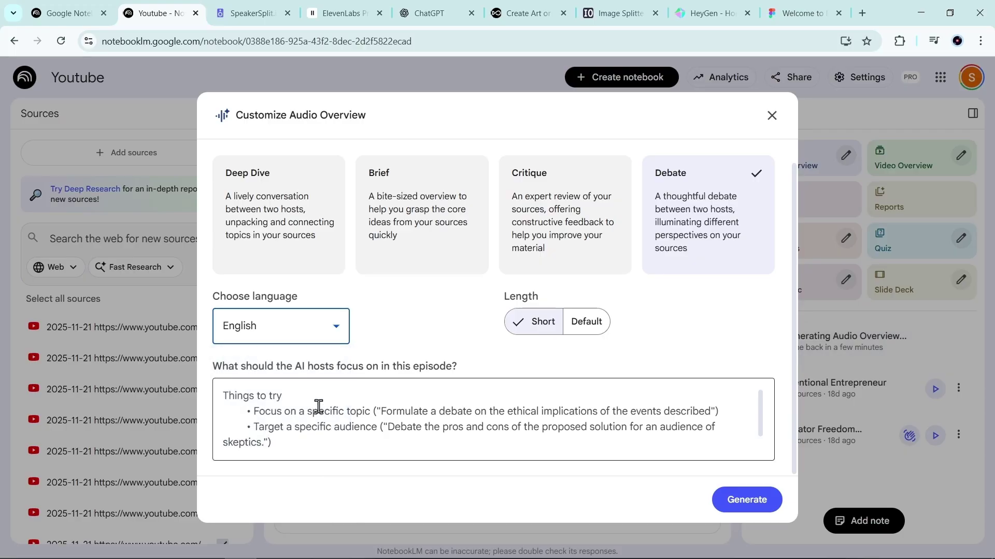
{"action": "scroll", "coordinate": [360, 399], "scroll_direction": "down", "scroll_amount": 2}
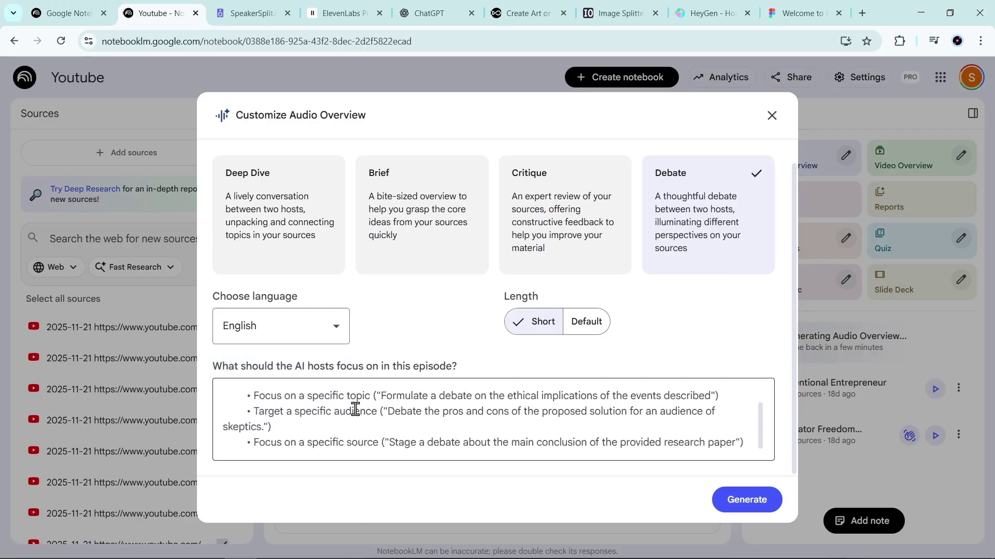
{"action": "scroll", "coordinate": [354, 423], "scroll_direction": "up", "scroll_amount": 1}
{"action": "scroll", "coordinate": [253, 414], "scroll_direction": "down", "scroll_amount": 1}
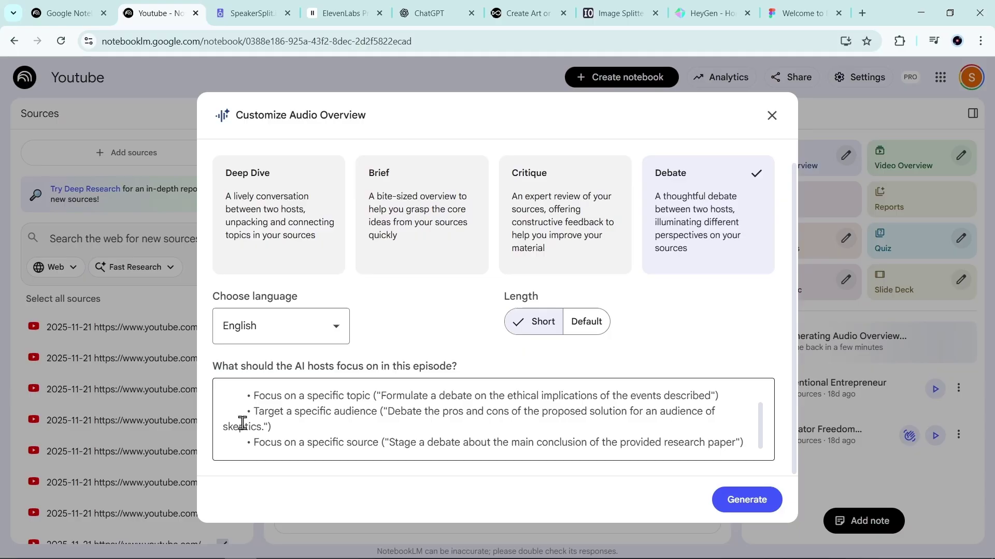
{"action": "scroll", "coordinate": [352, 441], "scroll_direction": "up", "scroll_amount": 1}
{"action": "left_click", "coordinate": [241, 400]}
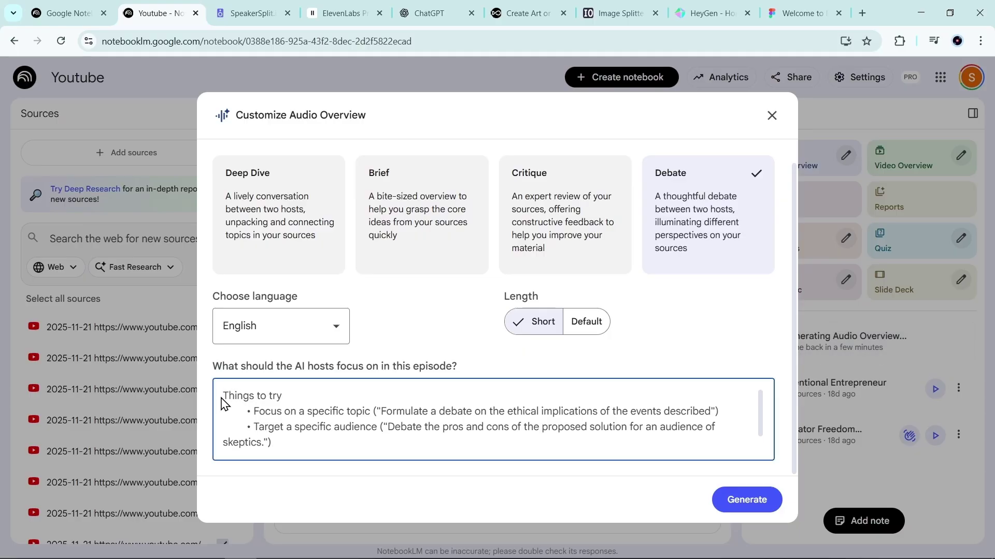
{"action": "scroll", "coordinate": [343, 431], "scroll_direction": "down", "scroll_amount": 1}
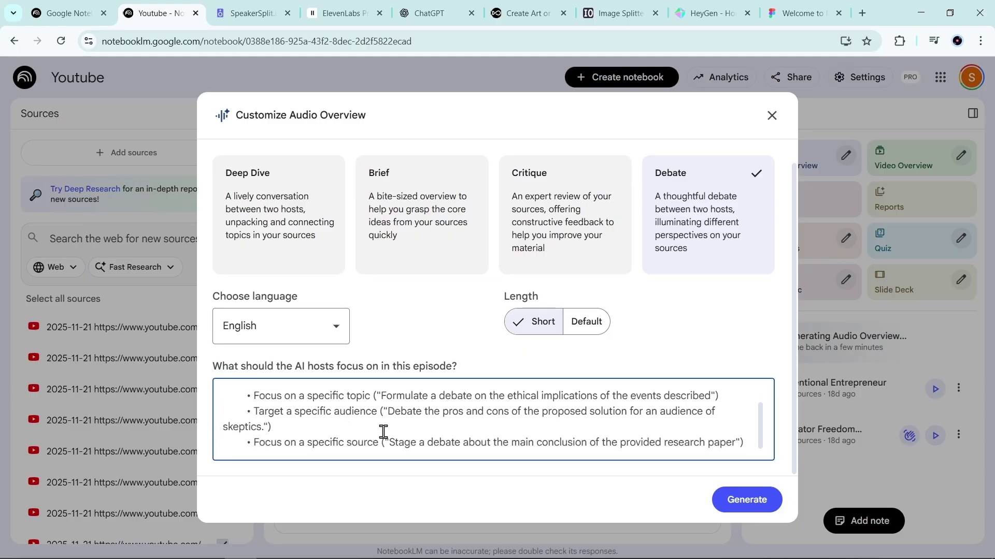
{"action": "scroll", "coordinate": [505, 403], "scroll_direction": "up", "scroll_amount": 1}
{"action": "left_click", "coordinate": [631, 350]}
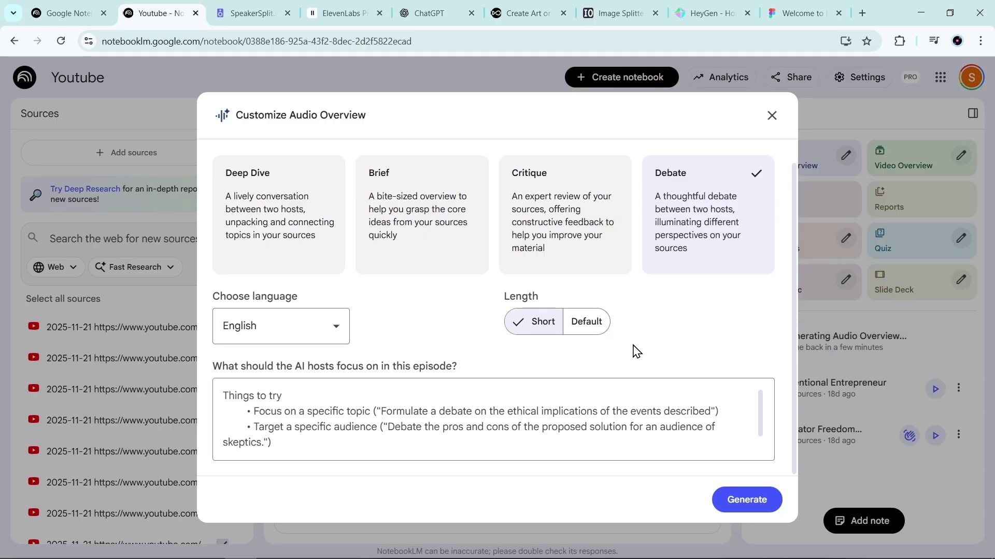
Step: Generate the customized debate overview, preview the Hustle audio, then download it
{"action": "left_click", "coordinate": [746, 500]}
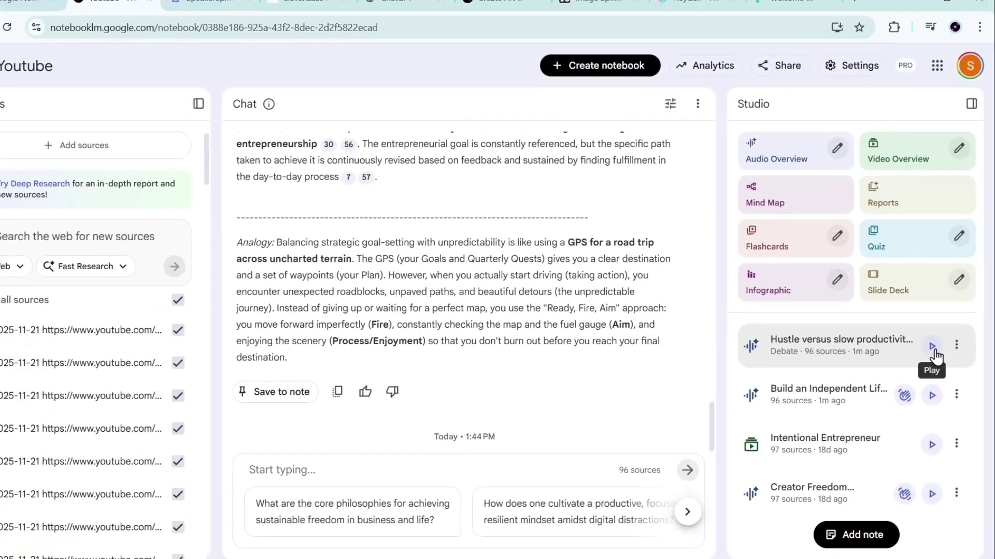
{"action": "left_click", "coordinate": [932, 348]}
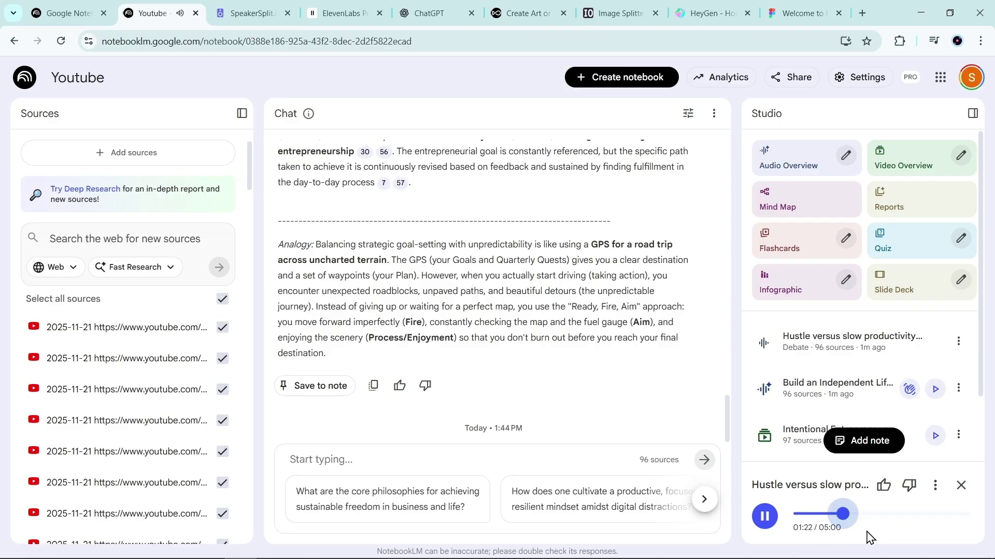
{"action": "left_click", "coordinate": [937, 351]}
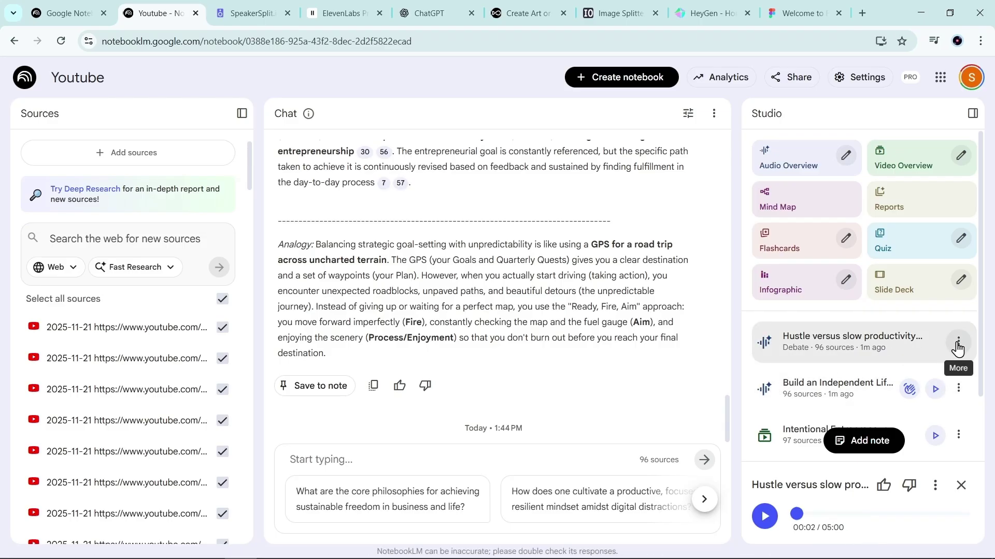
{"action": "left_click", "coordinate": [958, 350]}
{"action": "left_click", "coordinate": [898, 408]}
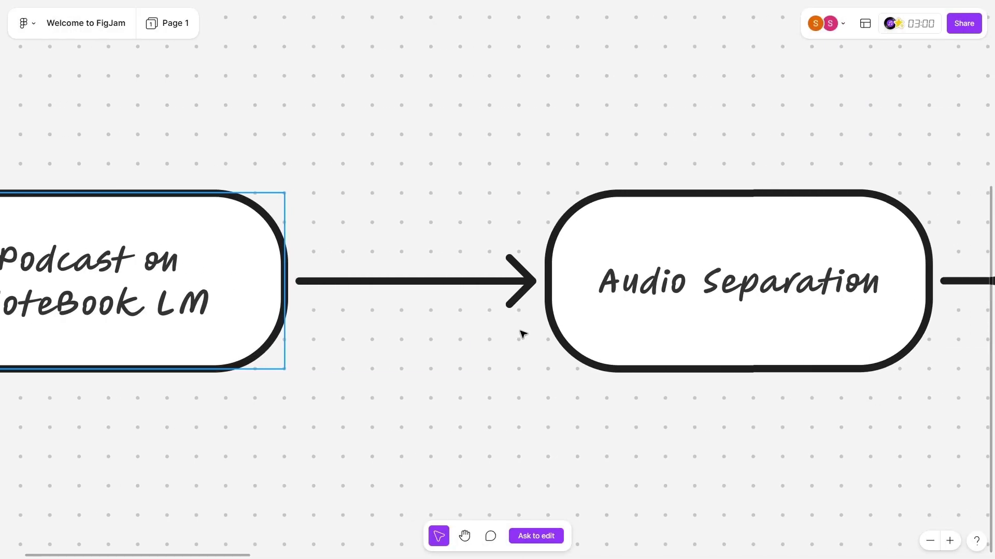
{"action": "scroll", "coordinate": [522, 334], "scroll_direction": "right", "scroll_amount": 1}
Step: Select the Audio Separation, green Free Method and red Paid speakersplit.io/ boxes along the flowchart
{"action": "left_click", "coordinate": [497, 315]}
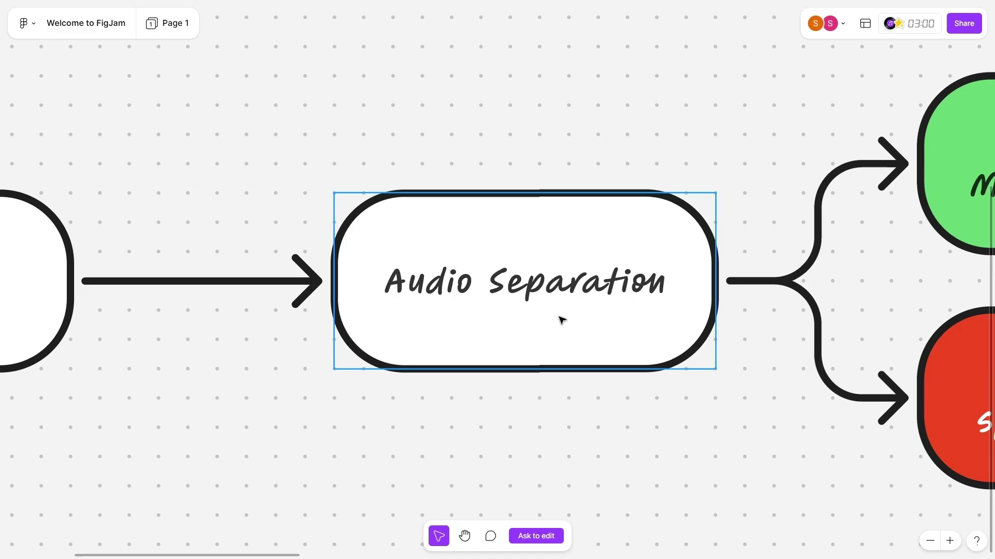
{"action": "scroll", "coordinate": [539, 328], "scroll_direction": "right", "scroll_amount": 6}
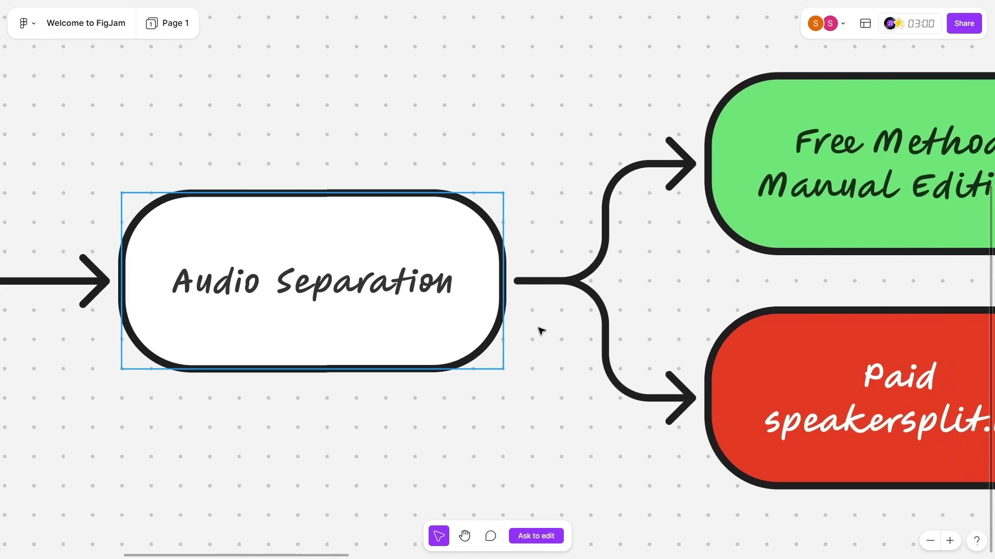
{"action": "scroll", "coordinate": [539, 328], "scroll_direction": "down", "scroll_amount": 2}
{"action": "scroll", "coordinate": [539, 329], "scroll_direction": "down", "scroll_amount": 3}
{"action": "scroll", "coordinate": [539, 329], "scroll_direction": "up", "scroll_amount": 3}
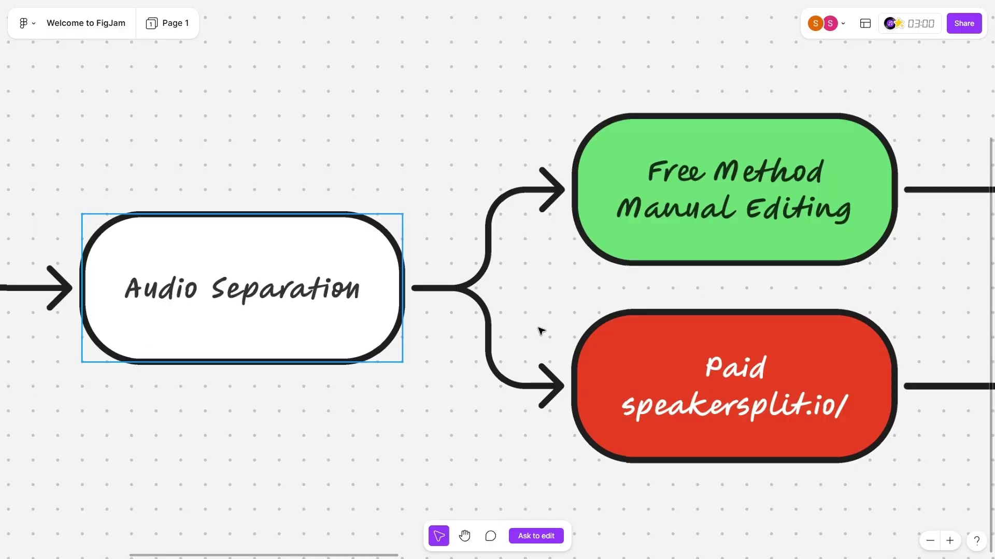
{"action": "scroll", "coordinate": [640, 253], "scroll_direction": "right", "scroll_amount": 1}
{"action": "left_click", "coordinate": [669, 238]}
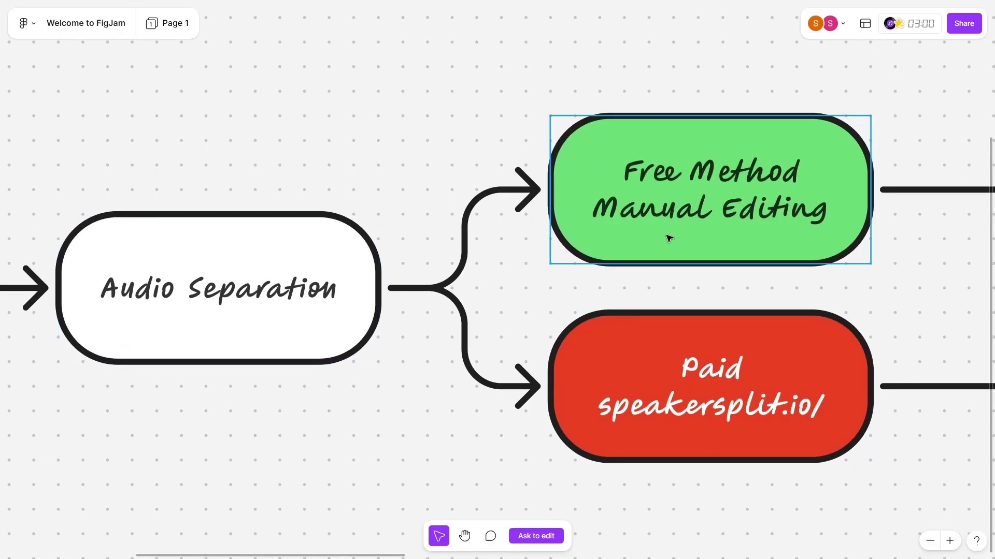
{"action": "scroll", "coordinate": [666, 240], "scroll_direction": "right", "scroll_amount": 3}
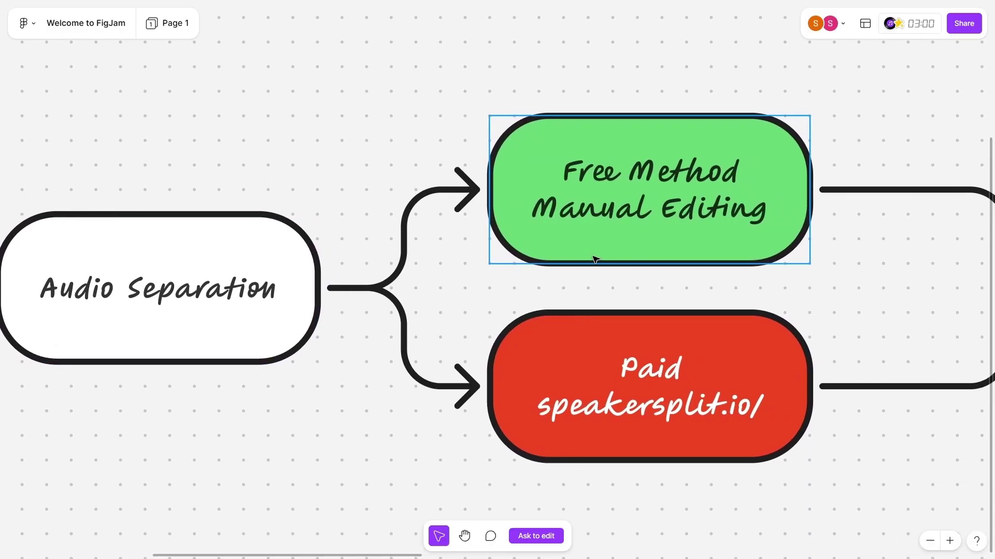
{"action": "left_click", "coordinate": [557, 386]}
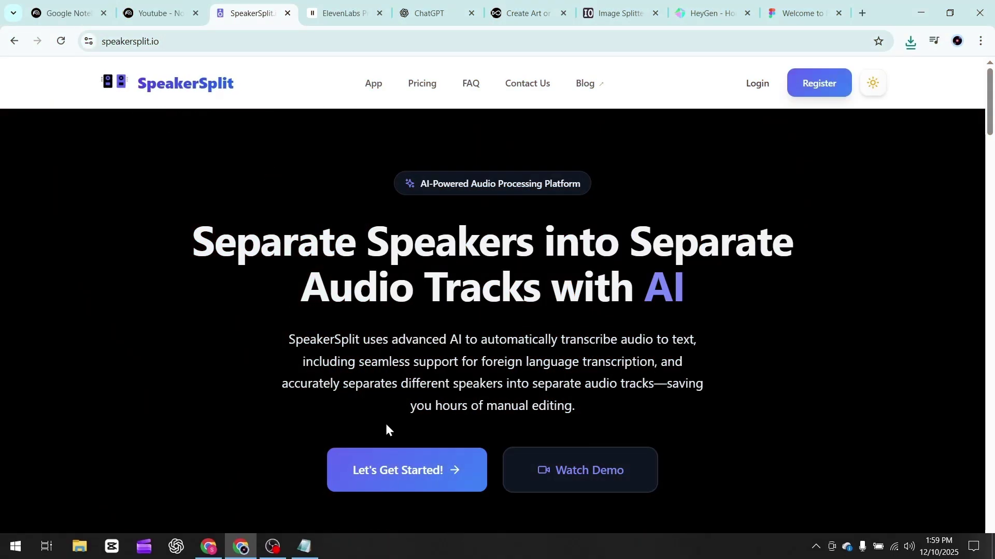
Step: Open SpeakerSplit's Pricing page and scroll down to the plan cards
{"action": "left_click", "coordinate": [372, 88]}
{"action": "scroll", "coordinate": [355, 278], "scroll_direction": "down", "scroll_amount": 6}
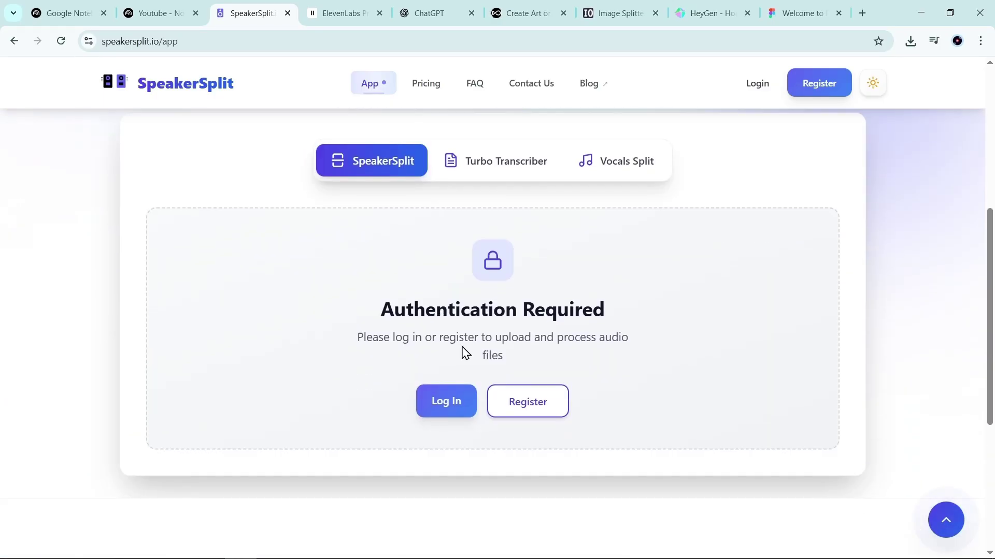
{"action": "scroll", "coordinate": [464, 353], "scroll_direction": "up", "scroll_amount": 1}
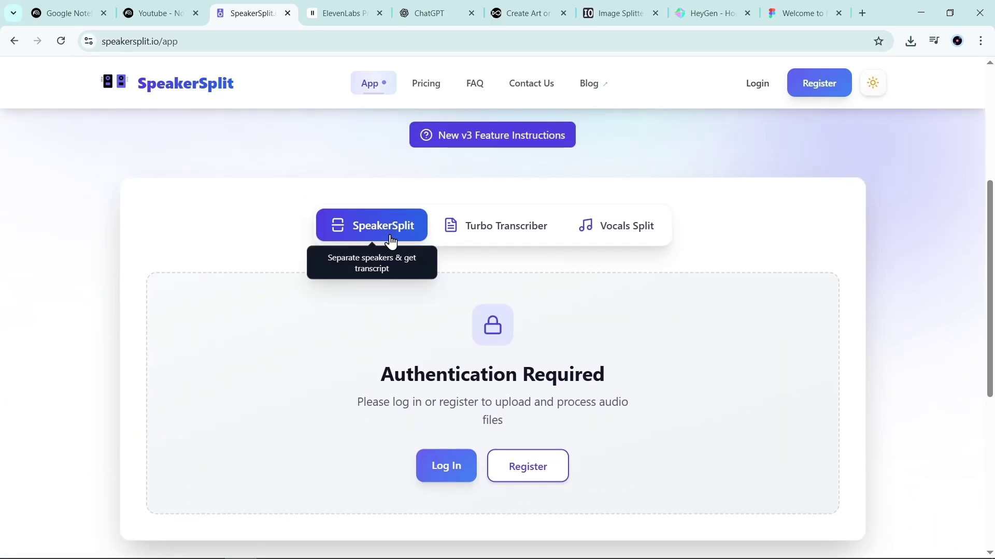
{"action": "left_click", "coordinate": [424, 88]}
{"action": "scroll", "coordinate": [295, 192], "scroll_direction": "down", "scroll_amount": 1}
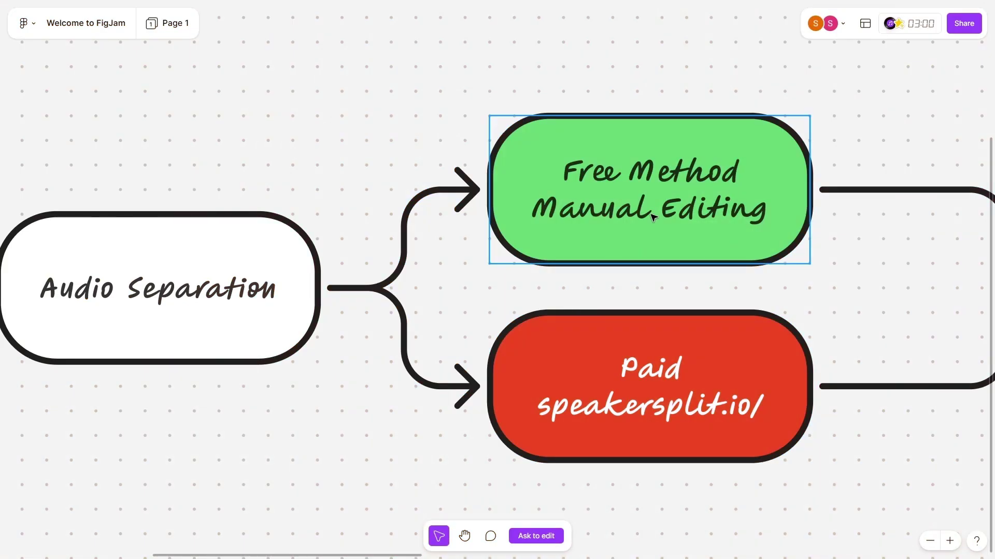
Step: Pan the FigJam board, then switch to the new CapCut editing project
{"action": "scroll", "coordinate": [691, 224], "scroll_direction": "right", "scroll_amount": 1}
{"action": "scroll", "coordinate": [691, 224], "scroll_direction": "up", "scroll_amount": 1}
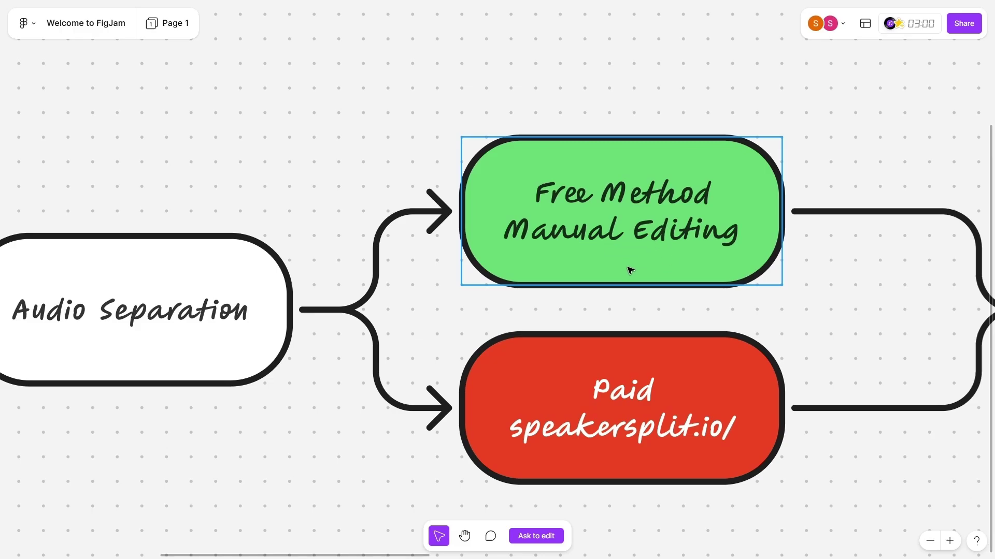
{"action": "key", "text": "alt+Tab"}
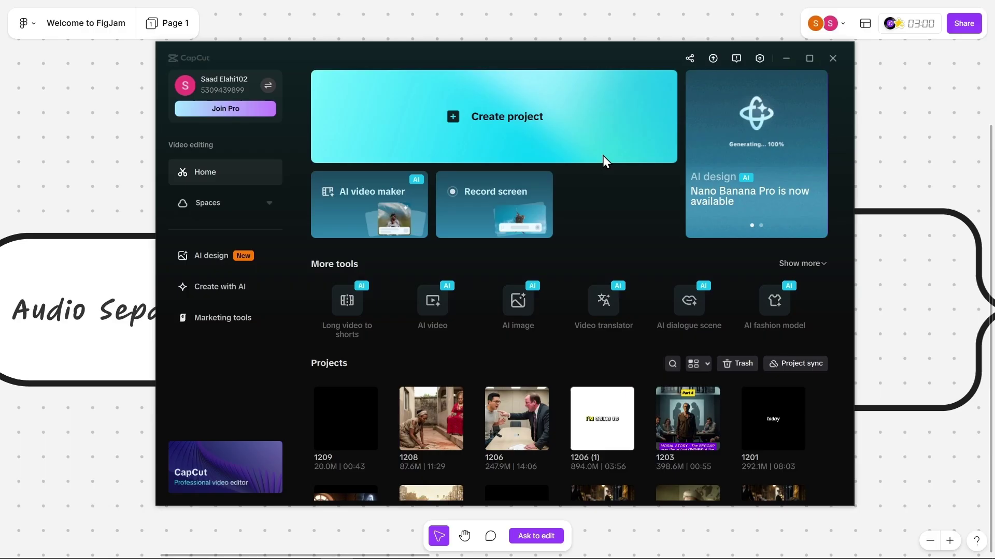
{"action": "key", "text": "alt+Tab"}
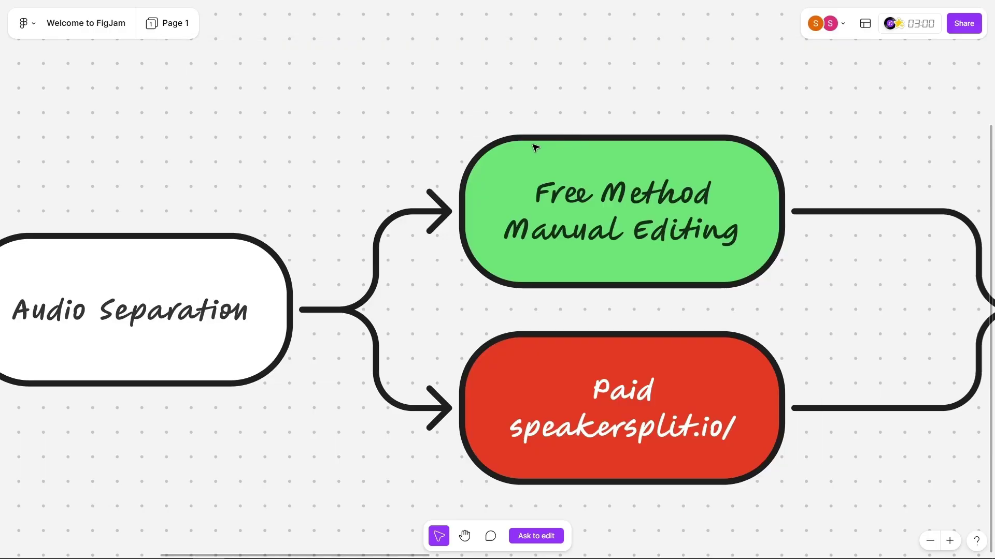
{"action": "key", "text": "alt+Tab"}
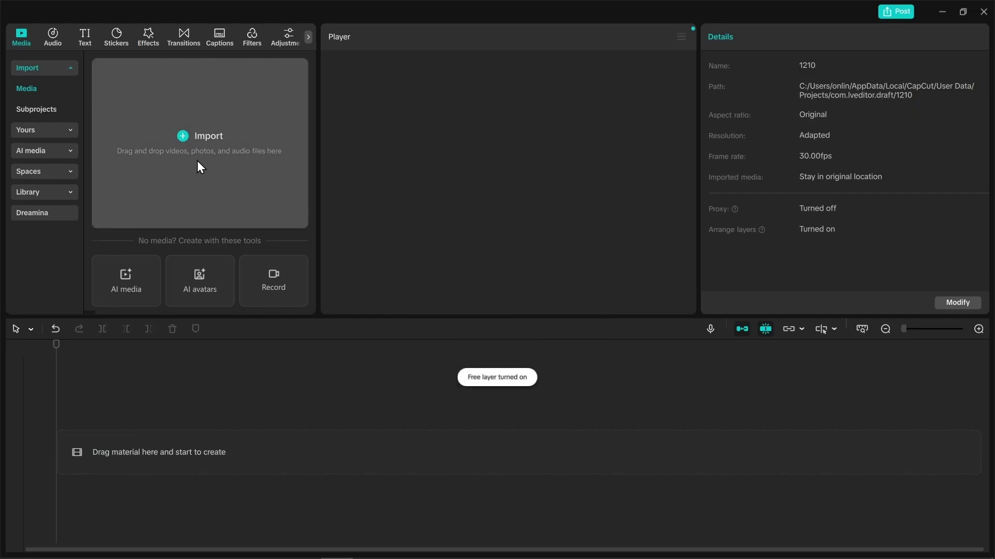
Step: Import the productivity debate m4a, add it to the timeline, and enlarge the timeline
{"action": "left_click", "coordinate": [195, 156]}
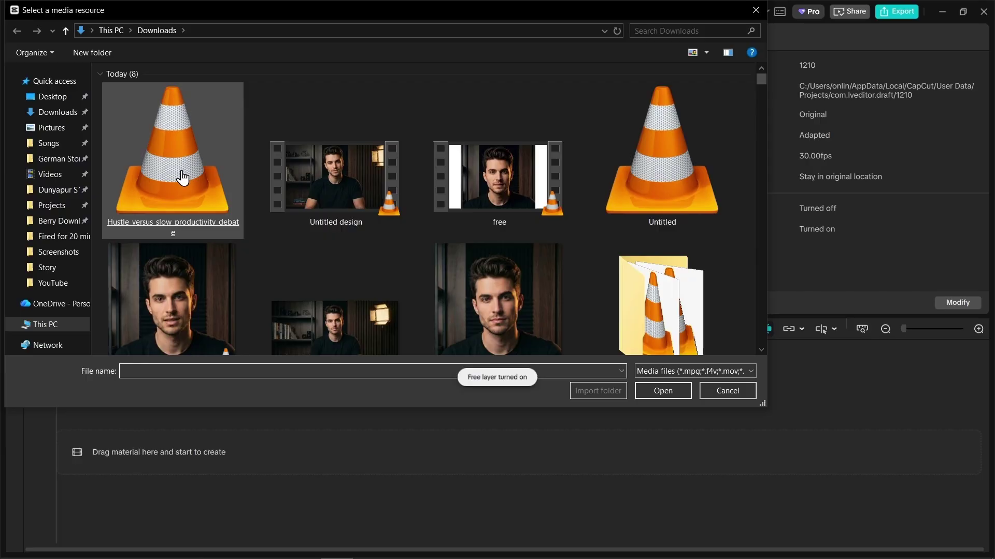
{"action": "double_click", "coordinate": [178, 164]}
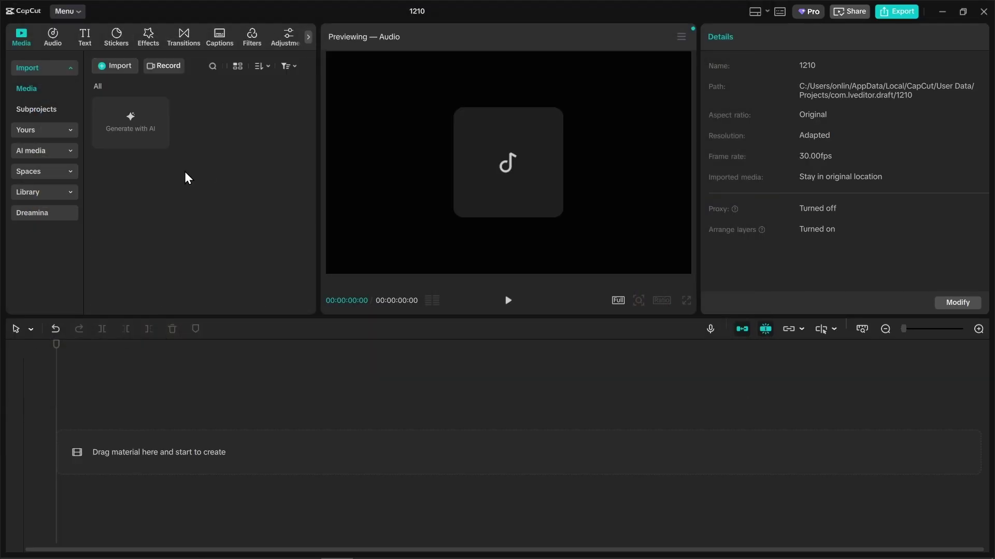
{"action": "left_click", "coordinate": [160, 142]}
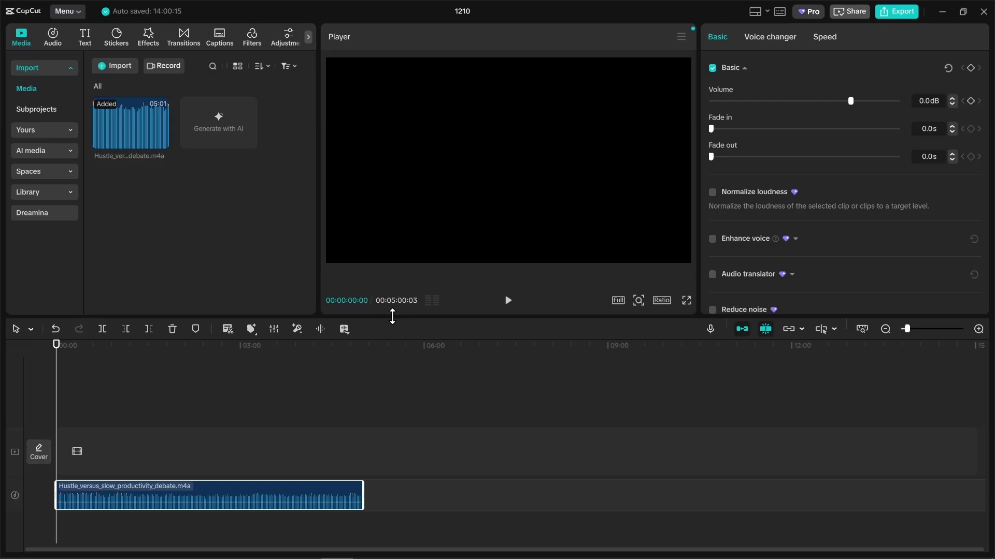
{"action": "left_click_drag", "start_coordinate": [392, 316], "coordinate": [392, 181]}
{"action": "scroll", "coordinate": [95, 458], "scroll_direction": "up", "scroll_amount": 3}
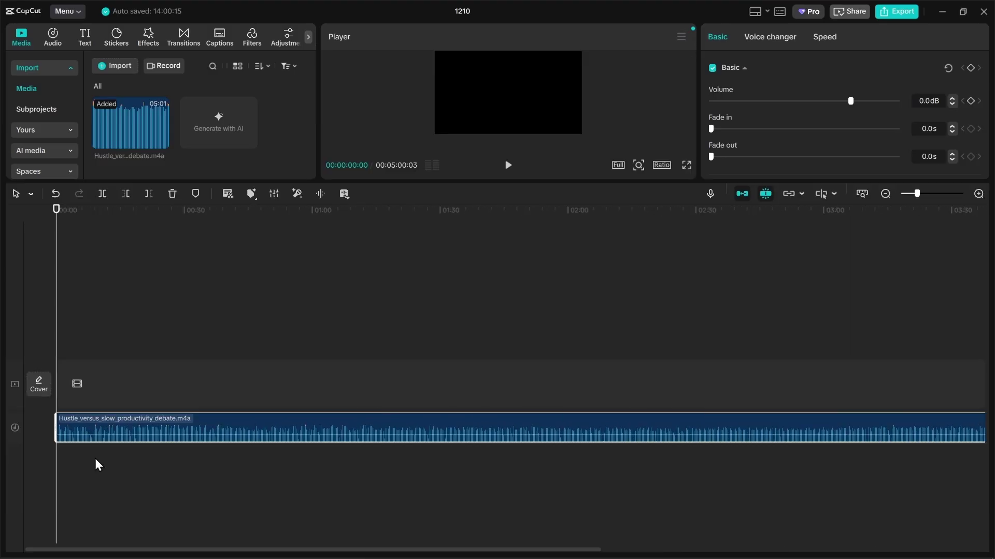
{"action": "scroll", "coordinate": [95, 458], "scroll_direction": "up", "scroll_amount": 5, "text": "ctrl"}
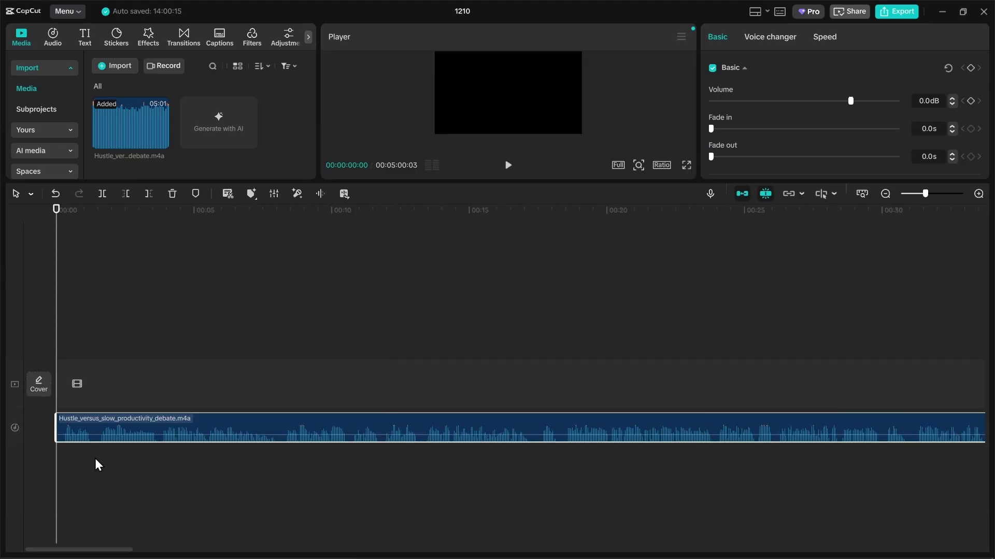
{"action": "scroll", "coordinate": [94, 459], "scroll_direction": "up", "scroll_amount": 1, "text": "ctrl"}
{"action": "left_click", "coordinate": [95, 458]}
Step: Split the debate audio at 00:17:11 with Ctrl+B
{"action": "key", "text": "space"}
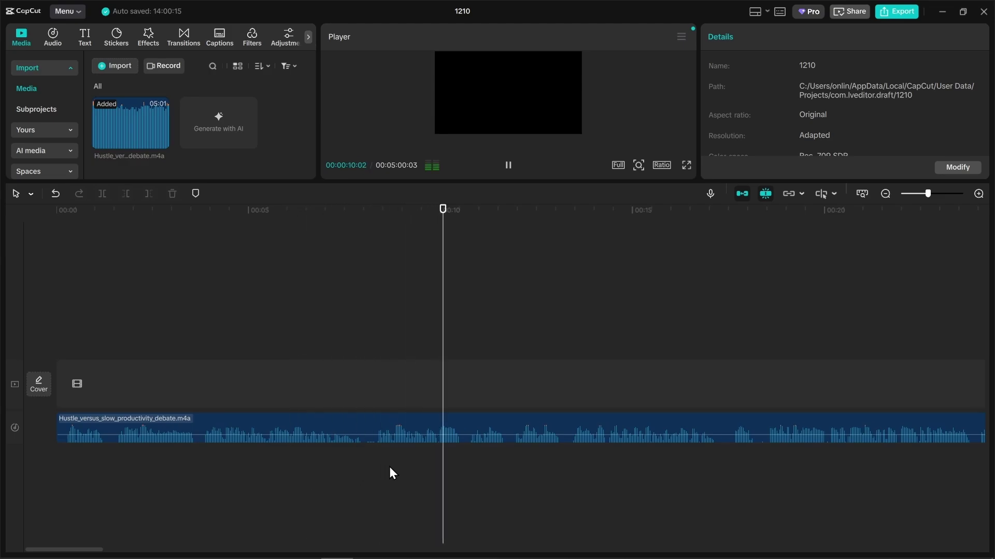
{"action": "scroll", "coordinate": [389, 467], "scroll_direction": "right", "scroll_amount": 3}
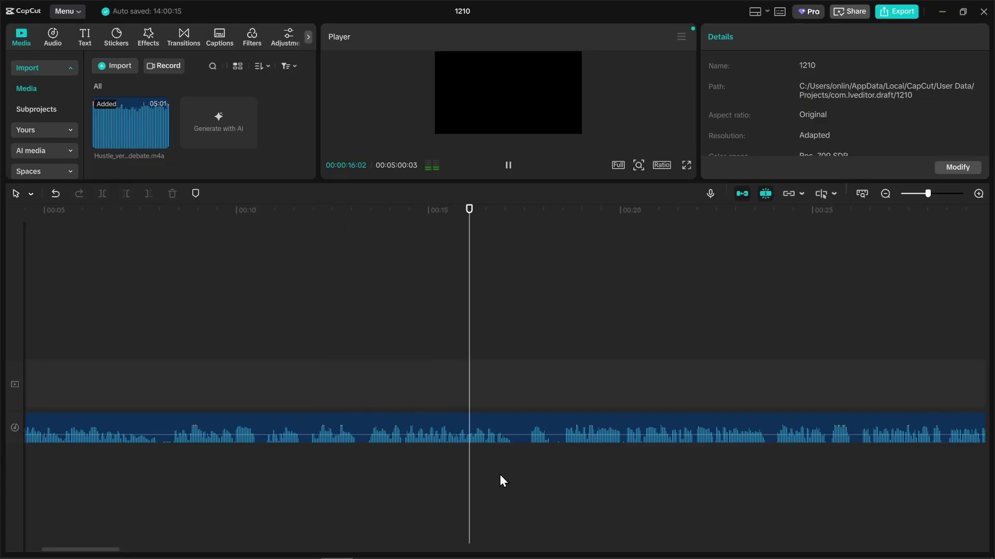
{"action": "left_click", "coordinate": [519, 448]}
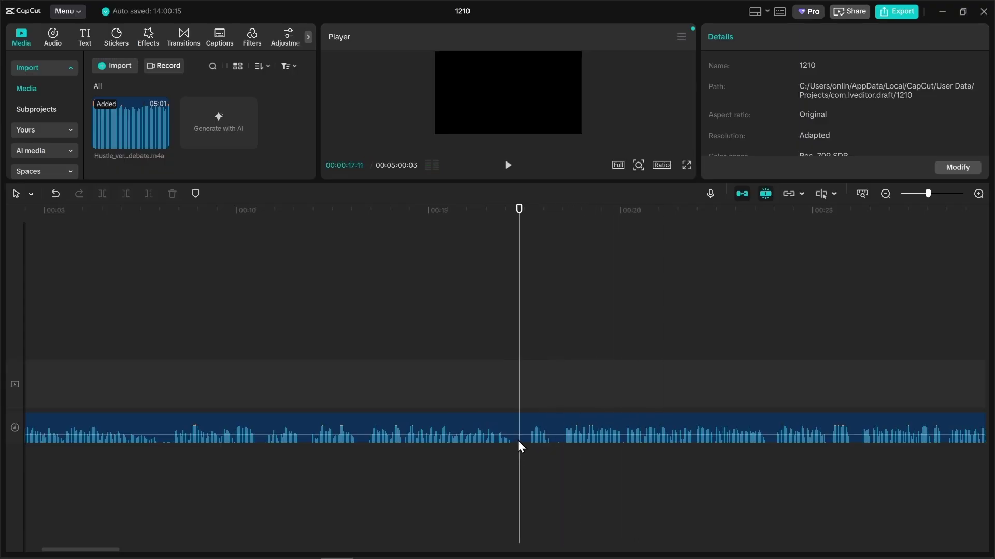
{"action": "left_click", "coordinate": [521, 424]}
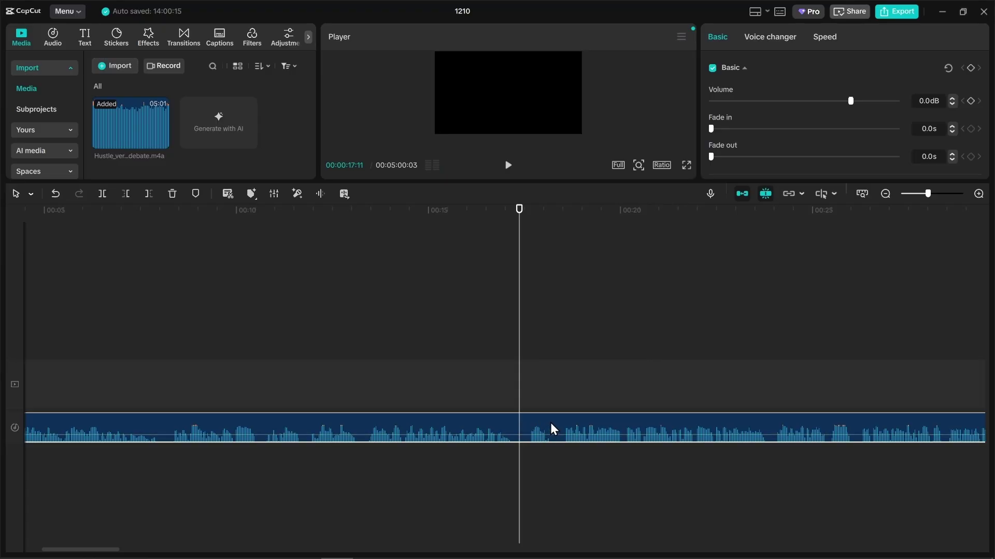
{"action": "key", "text": "ctrl+b"}
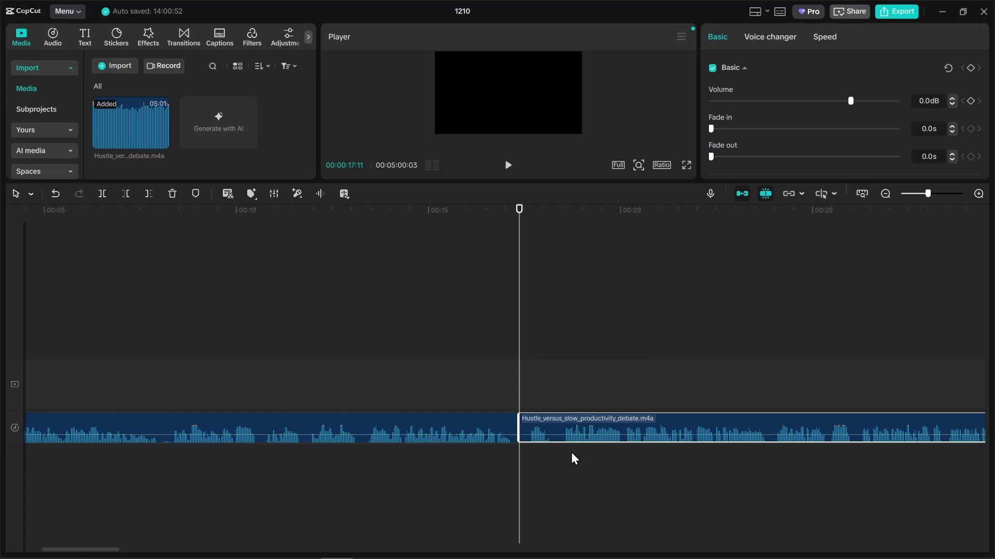
Step: Split the following clip again at 30 seconds and select the middle piece
{"action": "key", "text": "space"}
{"action": "scroll", "coordinate": [571, 454], "scroll_direction": "right", "scroll_amount": 3}
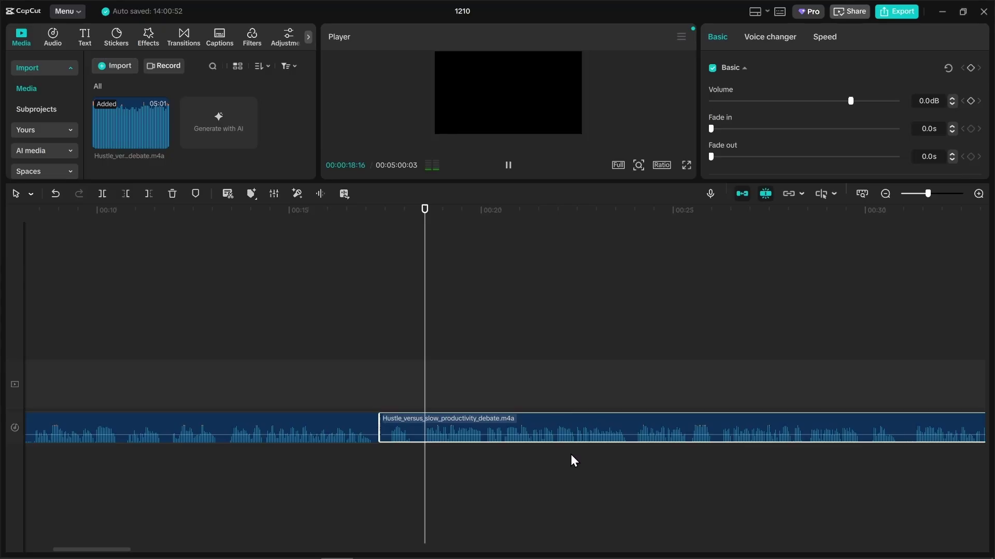
{"action": "scroll", "coordinate": [542, 456], "scroll_direction": "right", "scroll_amount": 2}
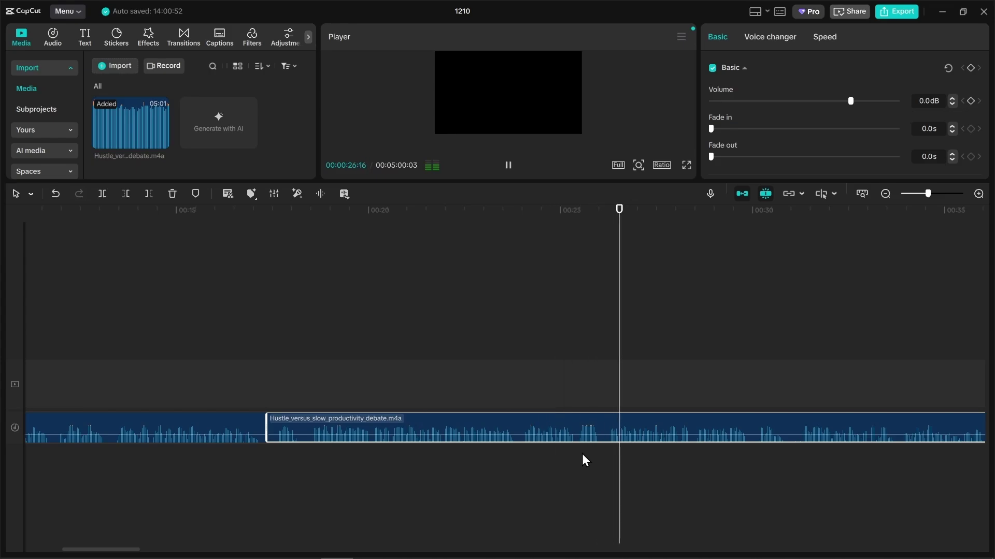
{"action": "scroll", "coordinate": [582, 455], "scroll_direction": "right", "scroll_amount": 2}
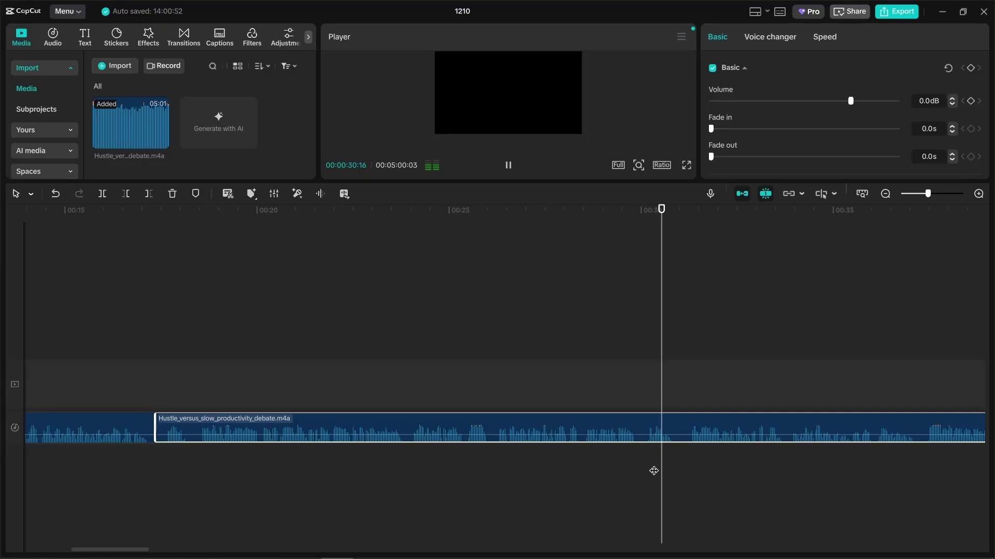
{"action": "left_click", "coordinate": [643, 449]}
{"action": "left_click", "coordinate": [642, 451]}
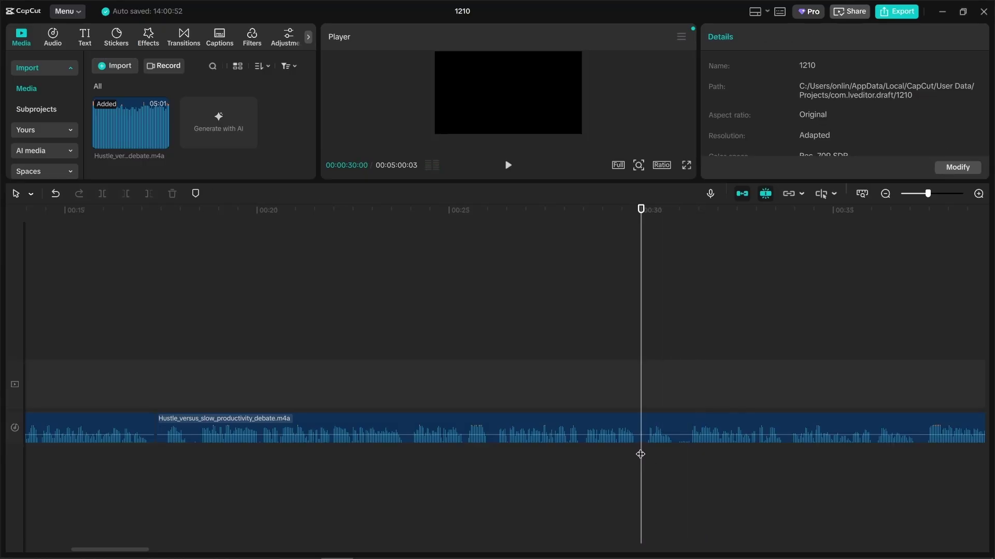
{"action": "left_click", "coordinate": [646, 426]}
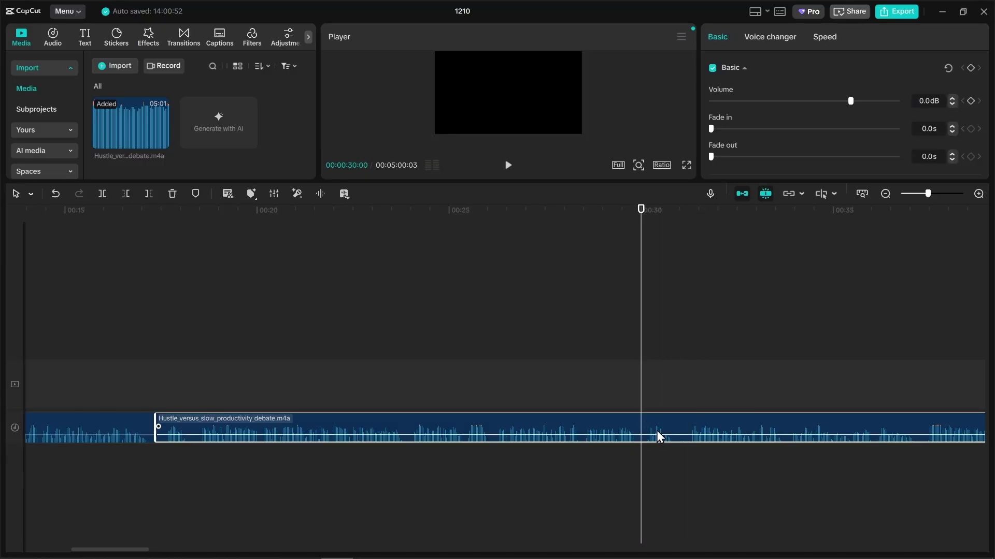
{"action": "key", "text": "ctrl+b"}
{"action": "left_click", "coordinate": [556, 464]}
{"action": "left_click", "coordinate": [514, 459]}
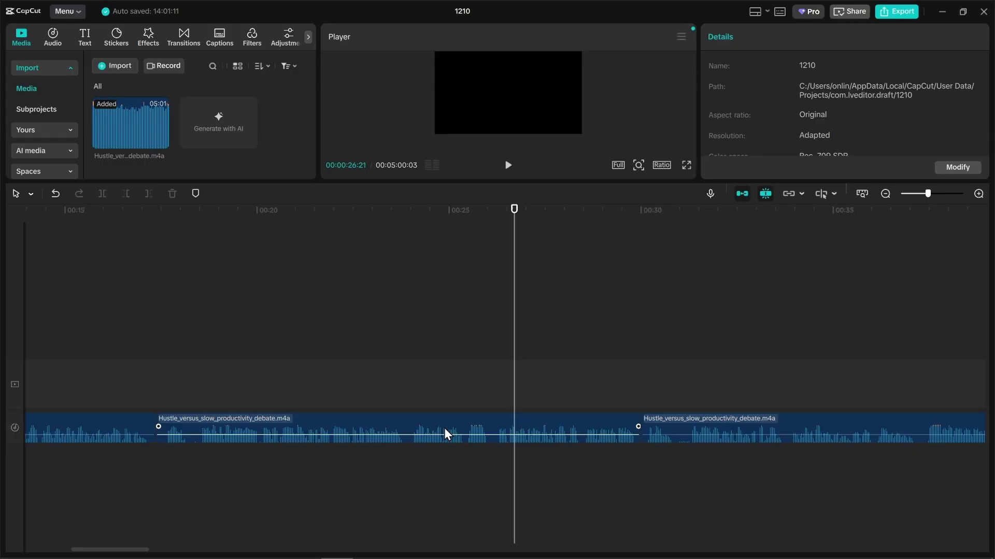
Step: Move the middle audio piece down onto a second audio track
{"action": "left_click_drag", "start_coordinate": [446, 418], "coordinate": [463, 438]}
{"action": "left_click", "coordinate": [394, 429]}
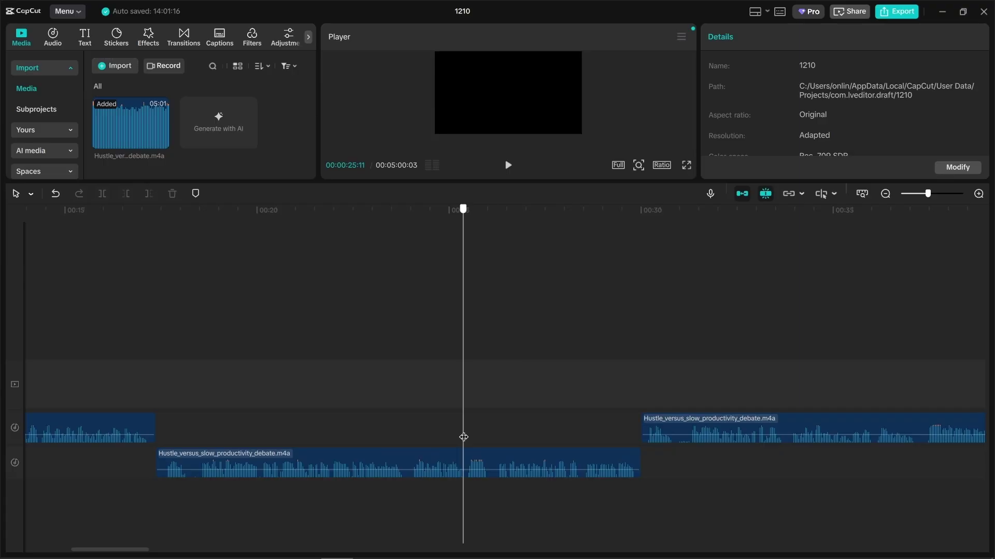
{"action": "key", "text": "space"}
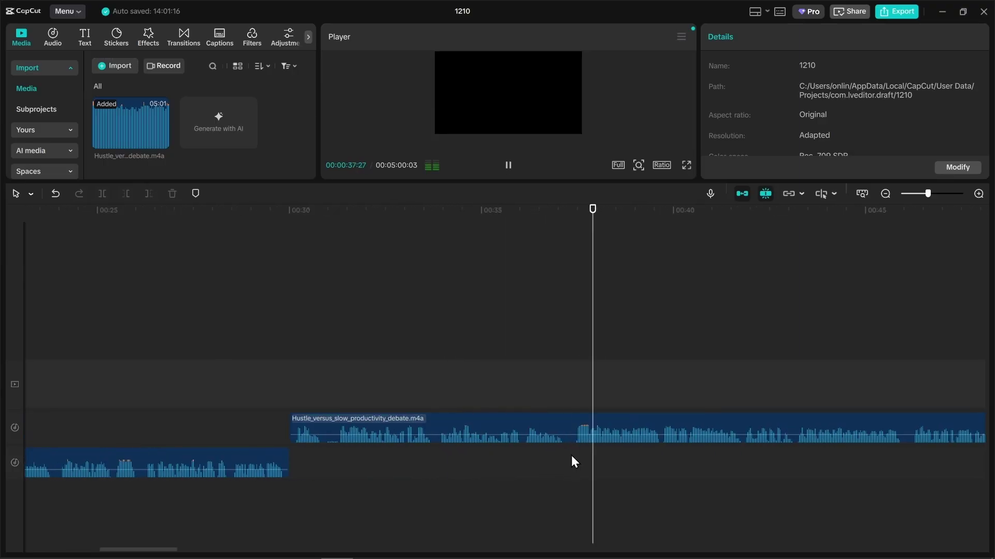
Step: Cut the upper clip at the next speaker changes, move that piece down, and select the upper-track clips
{"action": "left_click", "coordinate": [566, 428]}
{"action": "key", "text": "ctrl+b"}
{"action": "left_click", "coordinate": [573, 465]}
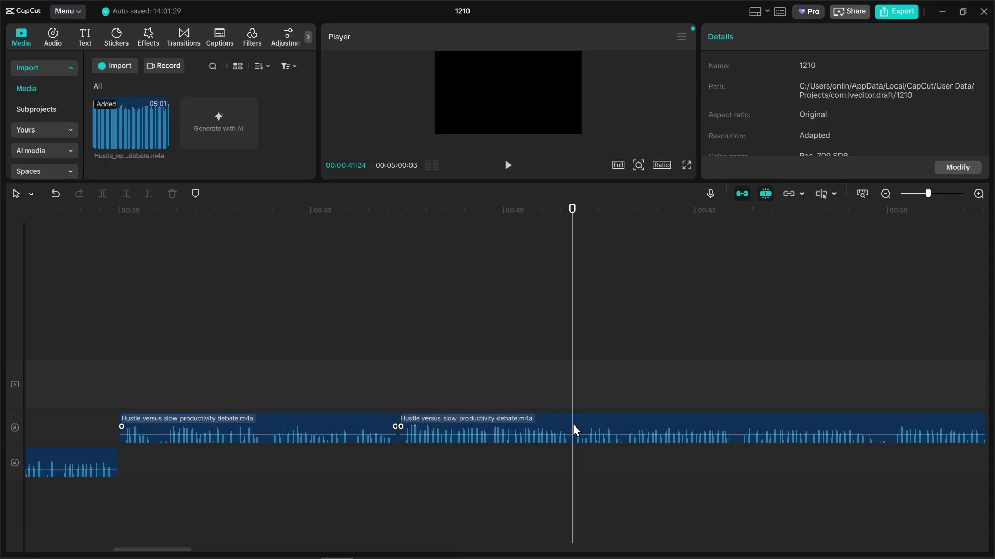
{"action": "key", "text": "ctrl+b"}
{"action": "left_click", "coordinate": [431, 473]}
{"action": "left_click_drag", "start_coordinate": [461, 419], "coordinate": [461, 454]}
{"action": "left_click", "coordinate": [580, 475]}
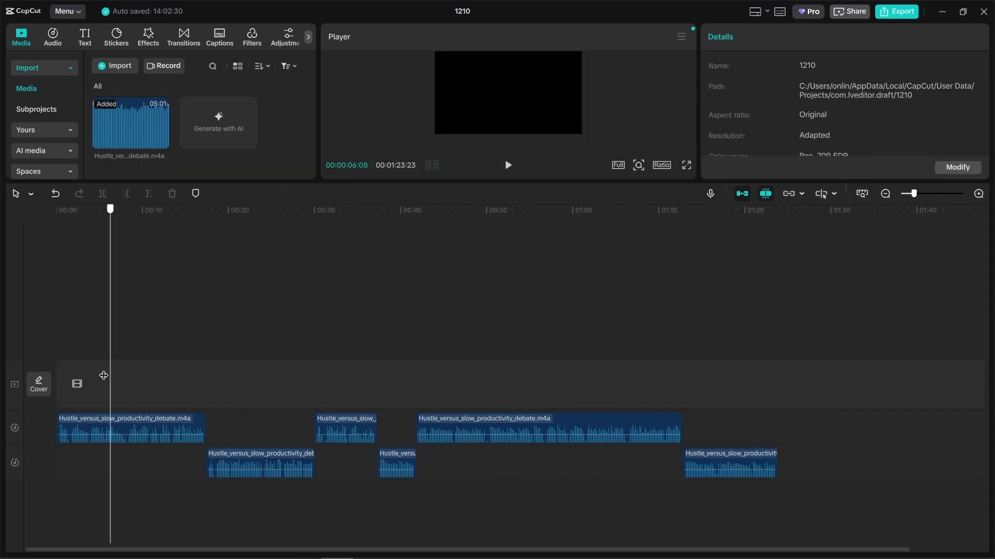
{"action": "key", "text": "Home"}
{"action": "left_click_drag", "start_coordinate": [133, 374], "coordinate": [643, 422]}
Step: Mute the three lower-track clips and export the first host's audio file
{"action": "left_click", "coordinate": [173, 497]}
{"action": "left_click_drag", "start_coordinate": [217, 507], "coordinate": [789, 477]}
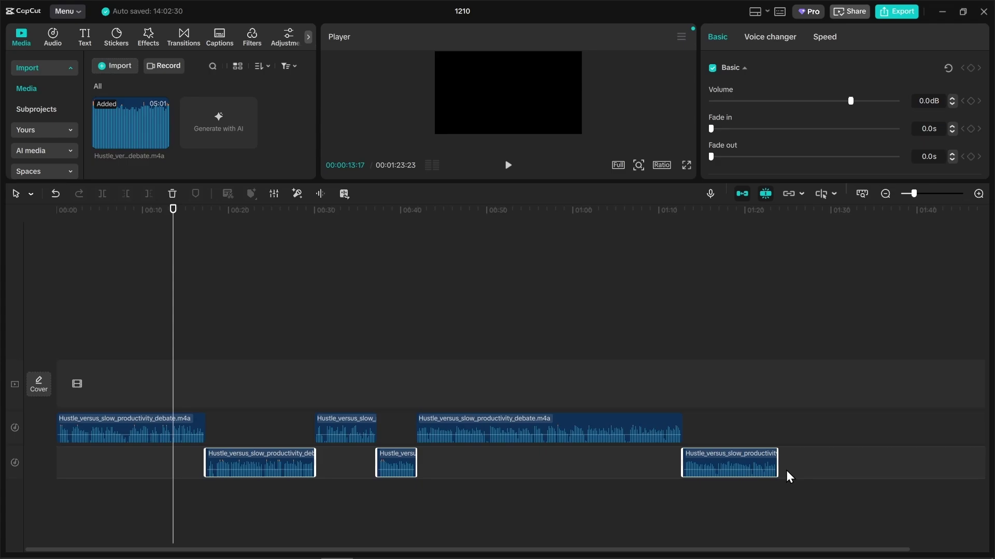
{"action": "left_click", "coordinate": [367, 502]}
{"action": "key", "text": "Home"}
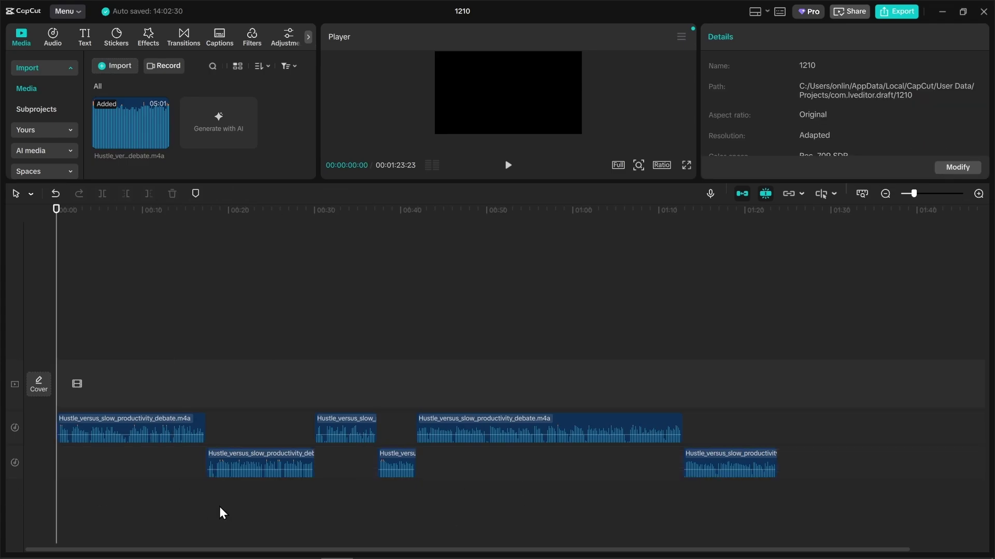
{"action": "left_click_drag", "start_coordinate": [222, 513], "coordinate": [781, 475]}
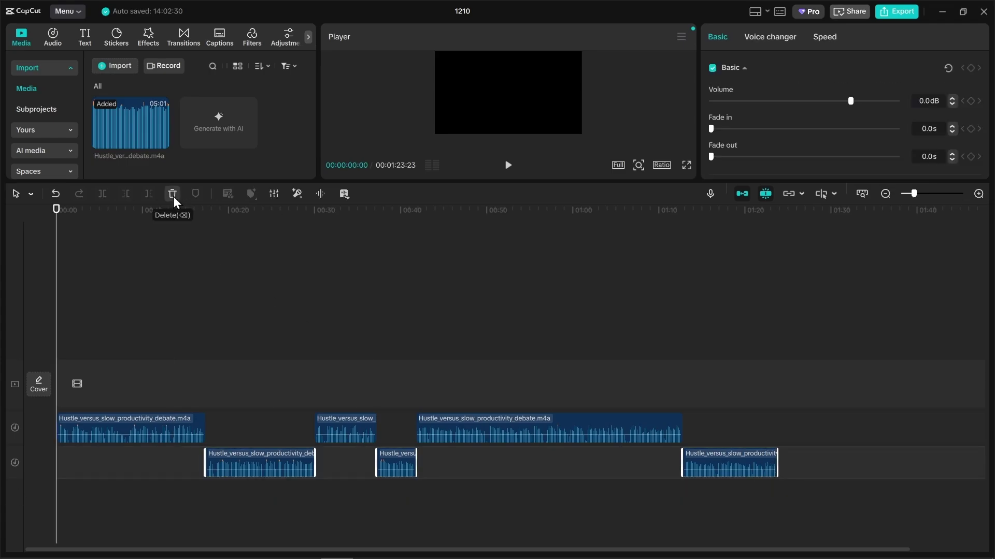
{"action": "left_click", "coordinate": [724, 101]}
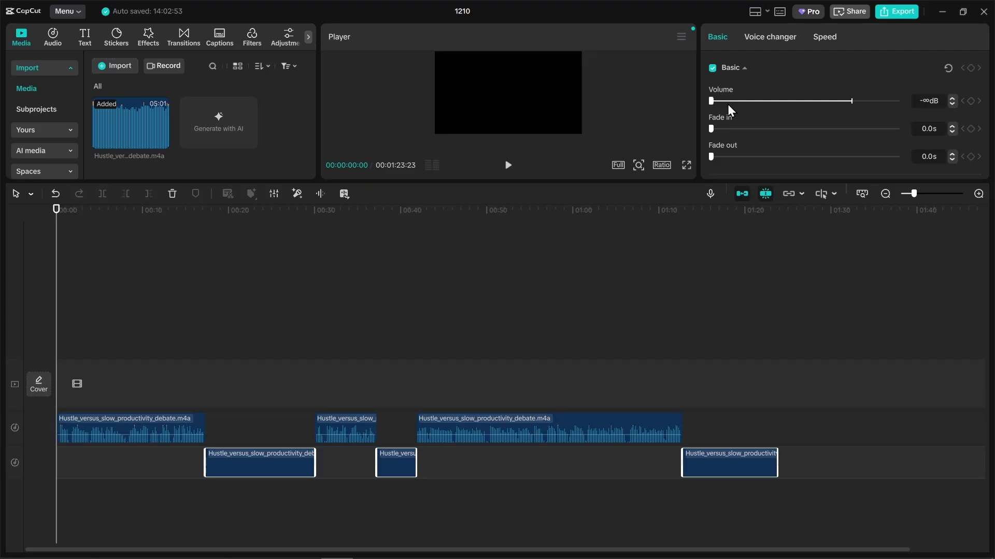
{"action": "left_click", "coordinate": [238, 411]}
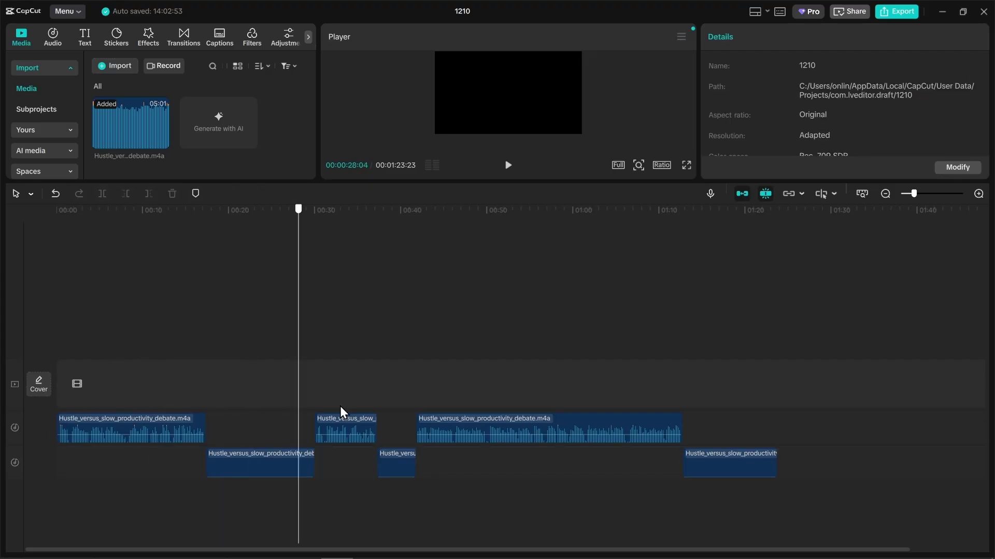
{"action": "left_click", "coordinate": [900, 12]}
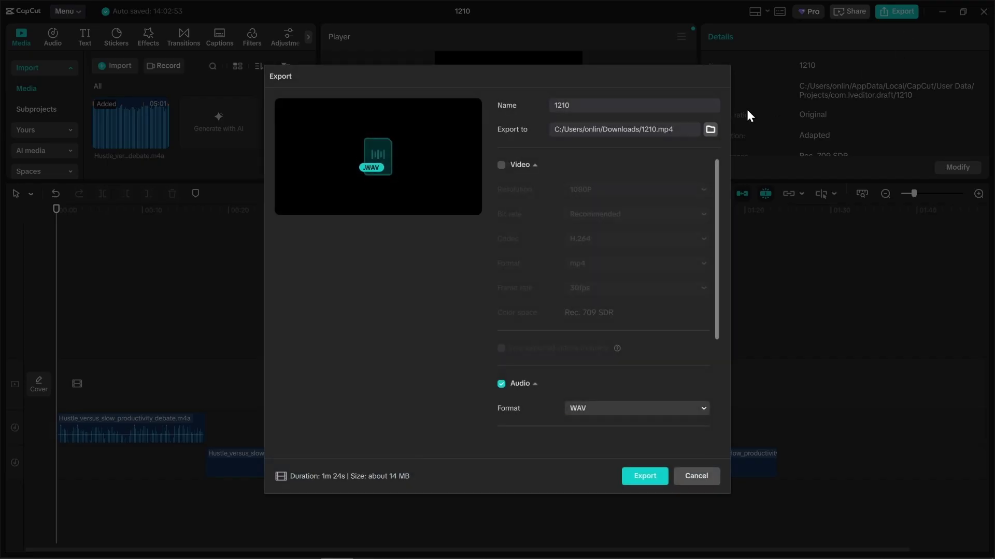
{"action": "type", "text": "fff"}
{"action": "key", "text": "Escape"}
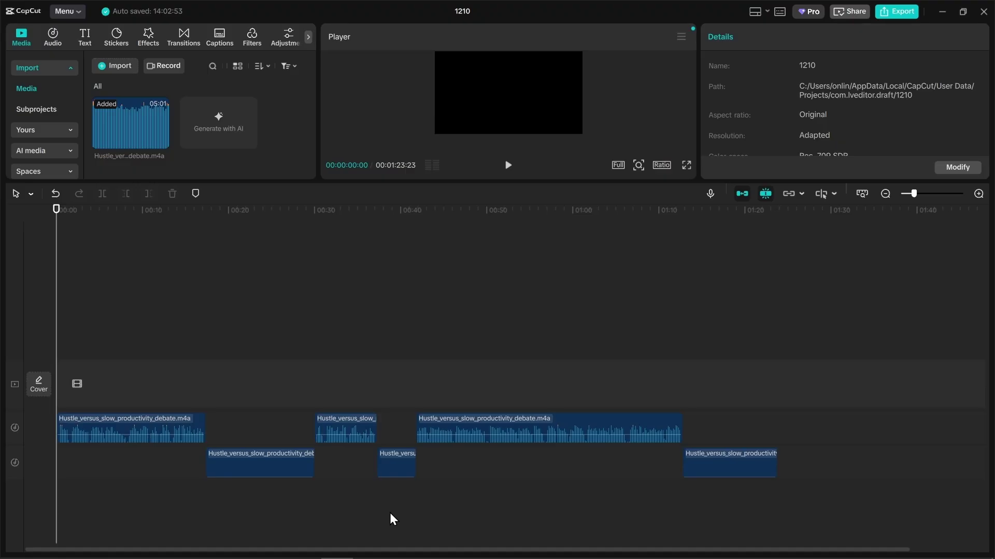
Step: Restore the lower clips to 0.0dB, mute the upper-track clips, and name the next export 'Female'
{"action": "left_click_drag", "start_coordinate": [739, 511], "coordinate": [760, 473]}
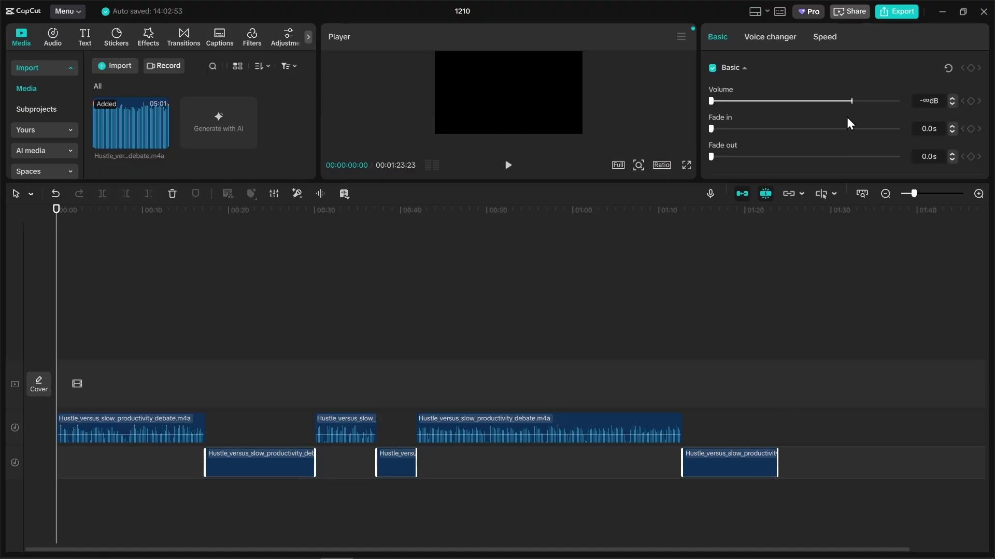
{"action": "left_click", "coordinate": [852, 101]}
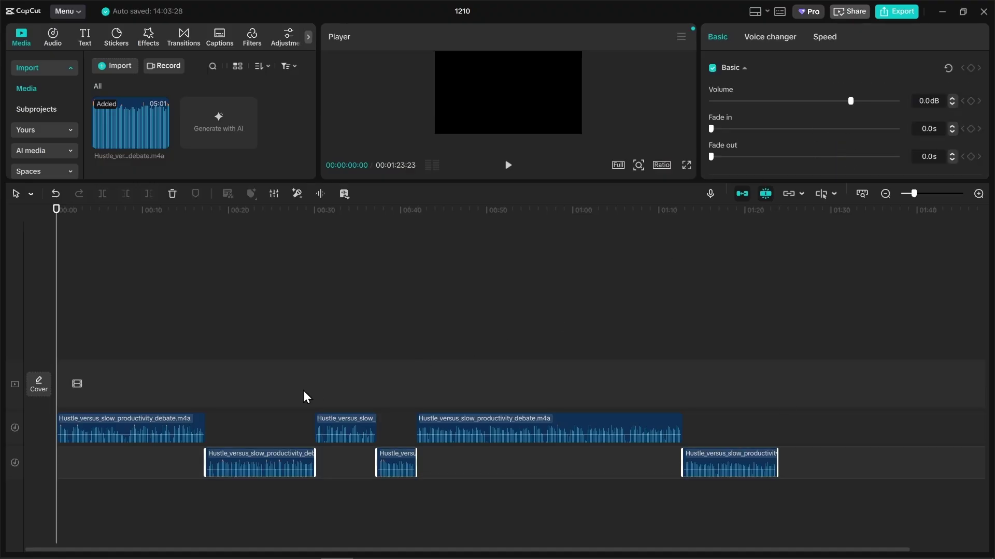
{"action": "left_click", "coordinate": [286, 392]}
{"action": "left_click_drag", "start_coordinate": [150, 371], "coordinate": [619, 418]}
{"action": "left_click_drag", "start_coordinate": [769, 100], "coordinate": [713, 101]}
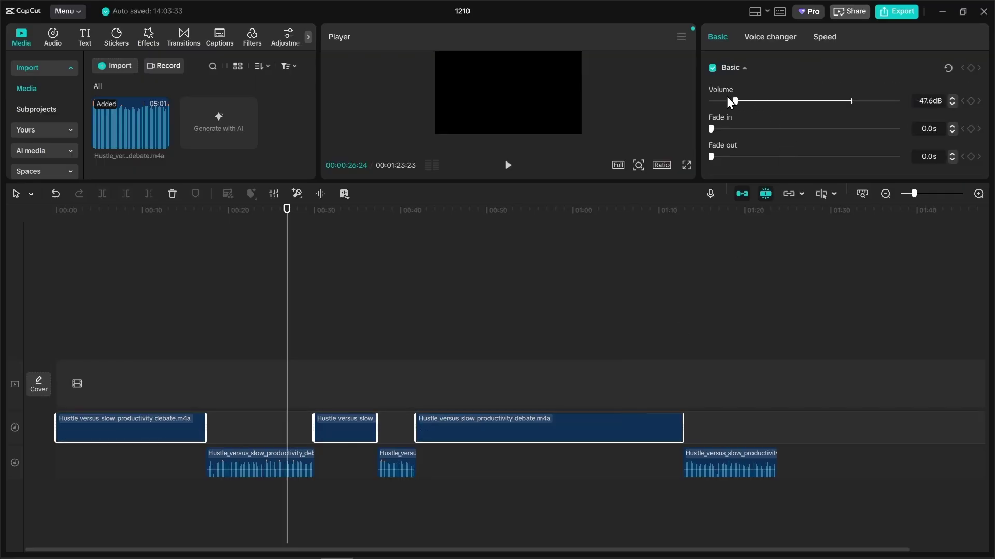
{"action": "left_click_drag", "start_coordinate": [322, 403], "coordinate": [31, 396]}
{"action": "left_click", "coordinate": [904, 13]}
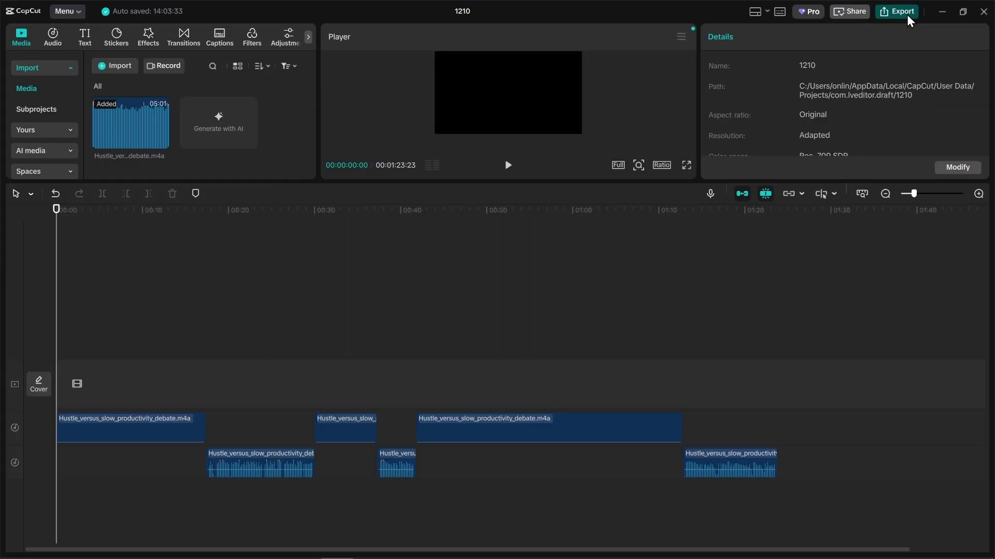
{"action": "type", "text": "Female"}
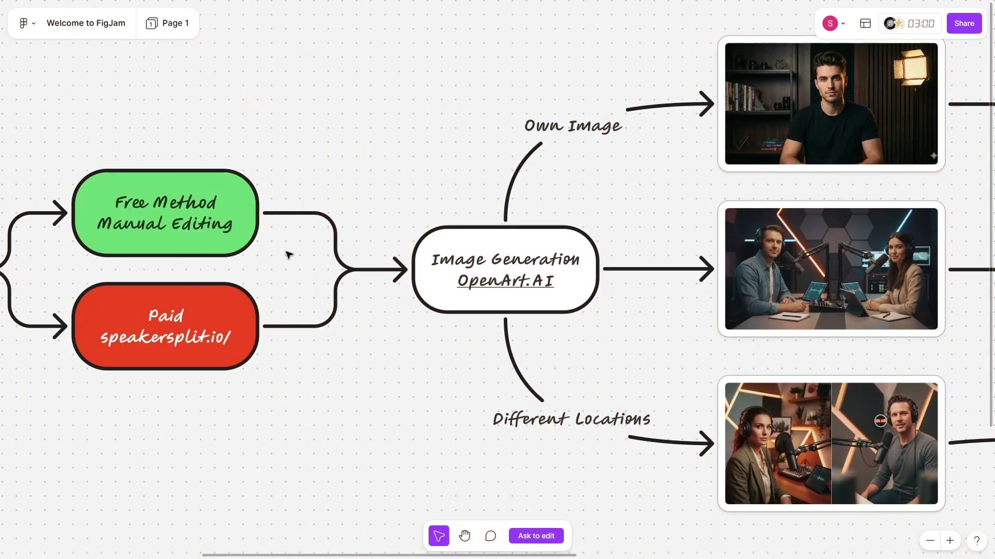
Step: Select the Image Generation OpenArt.AI node and zoom in on the two-host podcast studio image
{"action": "scroll", "coordinate": [296, 256], "scroll_direction": "right", "scroll_amount": 5}
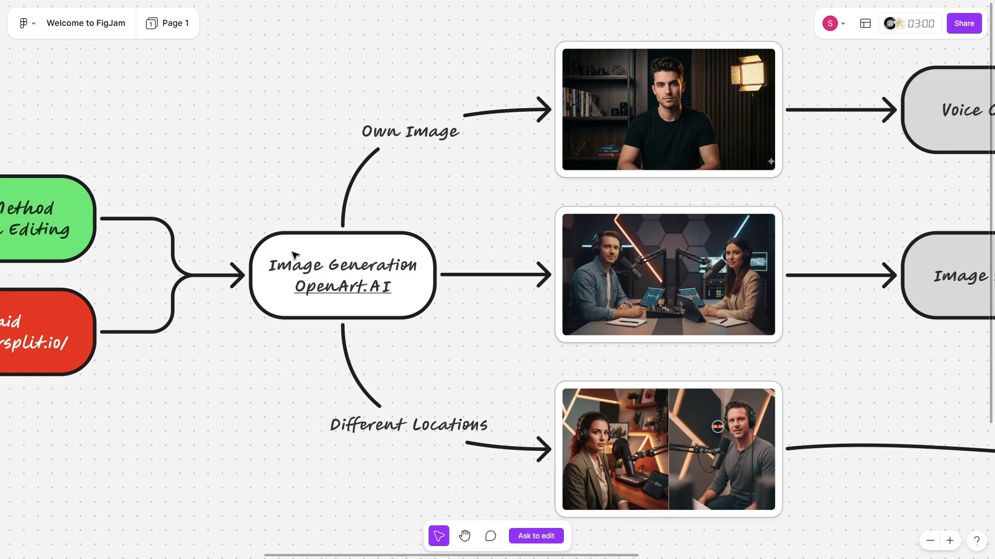
{"action": "scroll", "coordinate": [295, 256], "scroll_direction": "right", "scroll_amount": 3}
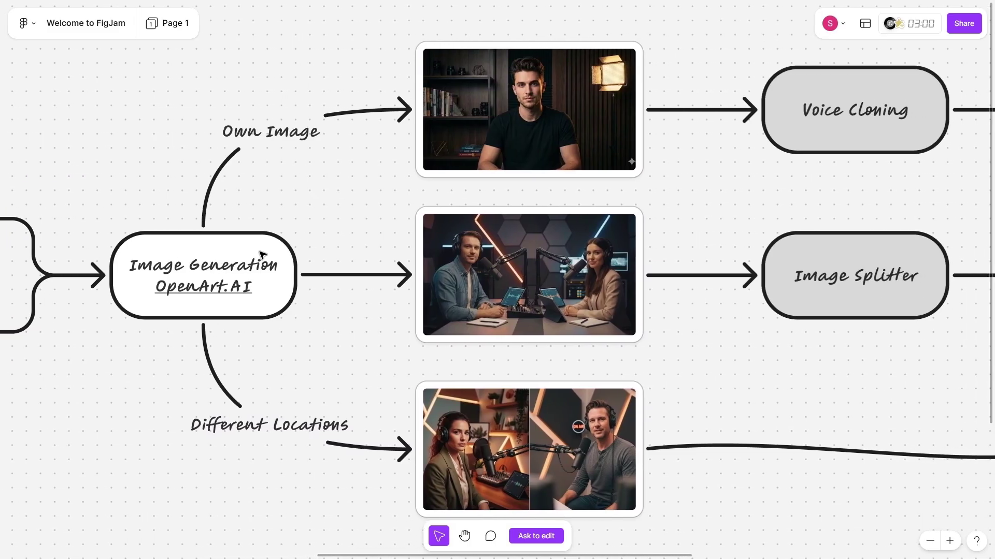
{"action": "left_click", "coordinate": [192, 263]}
{"action": "left_click", "coordinate": [509, 299]}
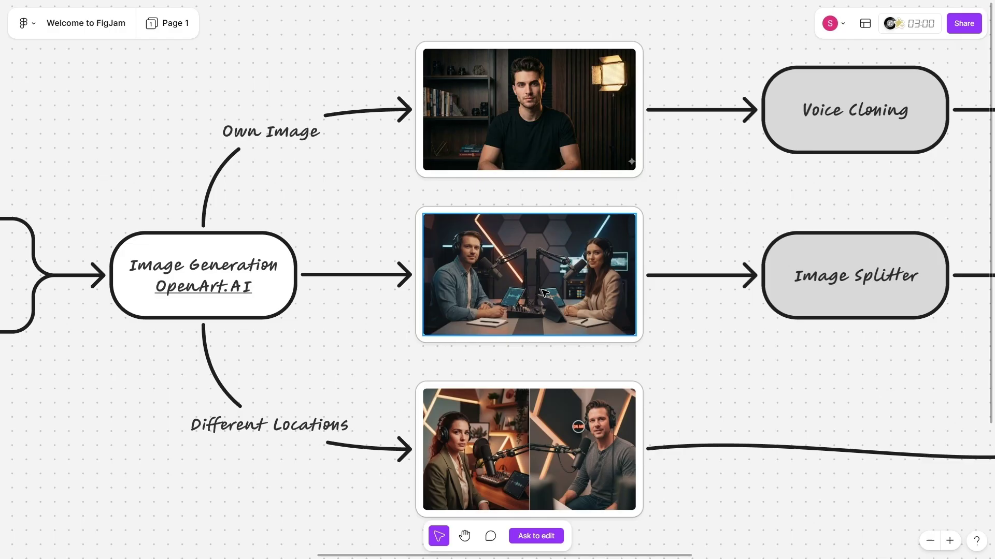
{"action": "scroll", "coordinate": [544, 293], "scroll_direction": "up", "scroll_amount": 5}
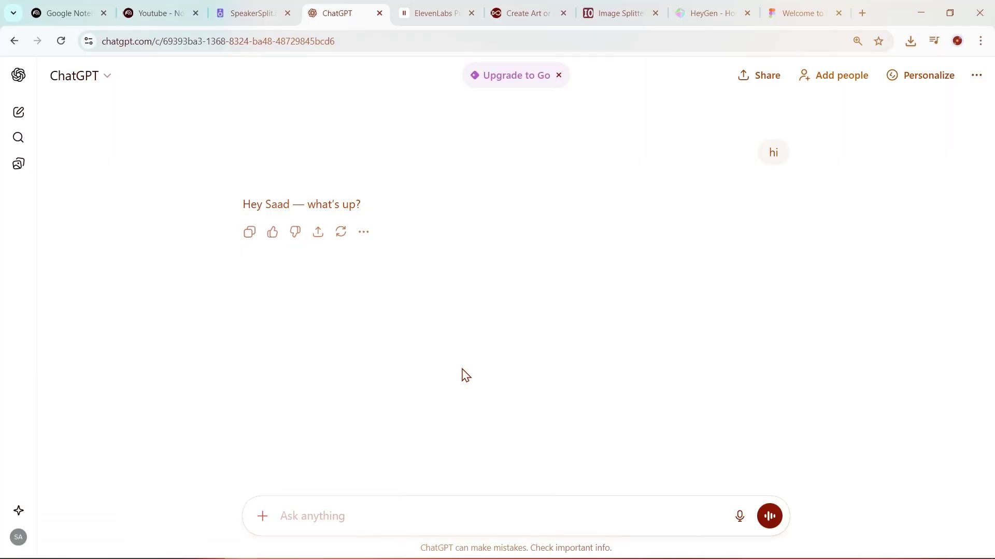
Step: Ask ChatGPT for a two-host podcast image prompt with both hosts facing towards camera
{"action": "type", "text": "Gi"}
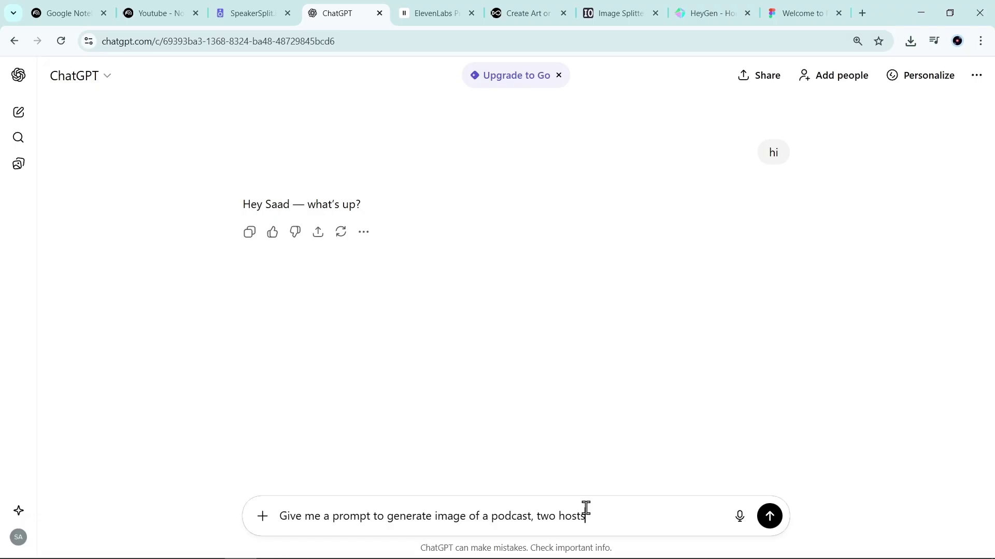
{"action": "key", "text": "shift+Return"}
{"action": "type", "text": "Th"}
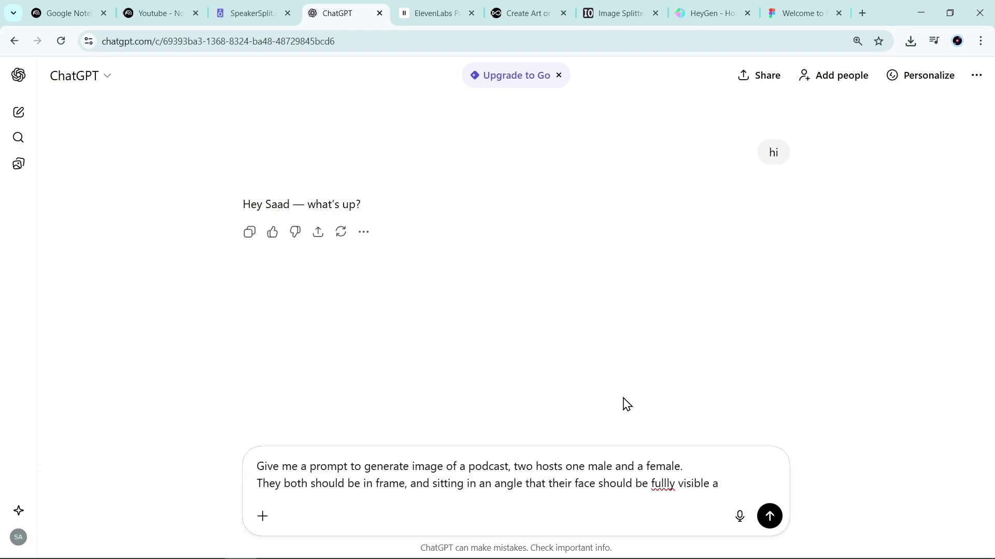
{"action": "type", "text": "ing tow"}
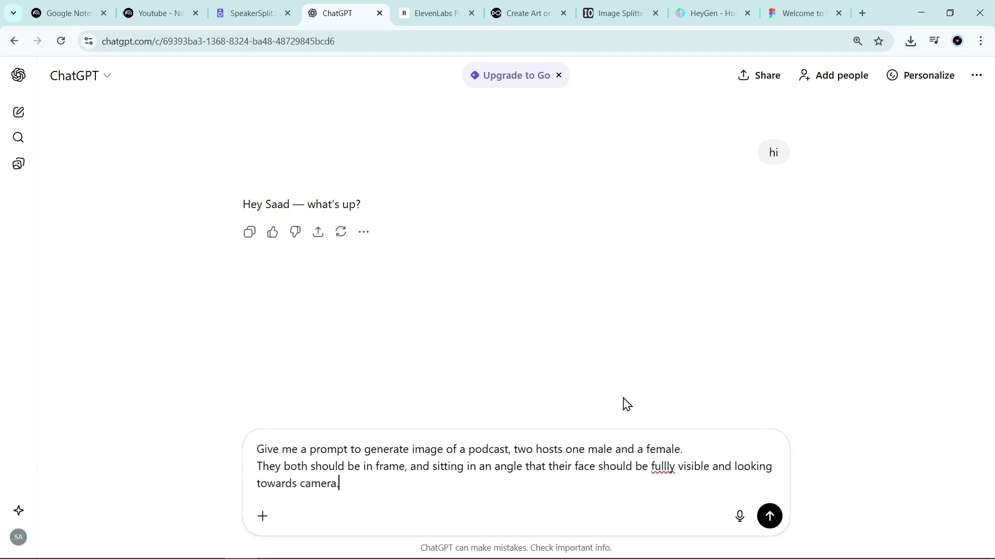
{"action": "type", "text": "ards camera."}
{"action": "key", "text": "Return"}
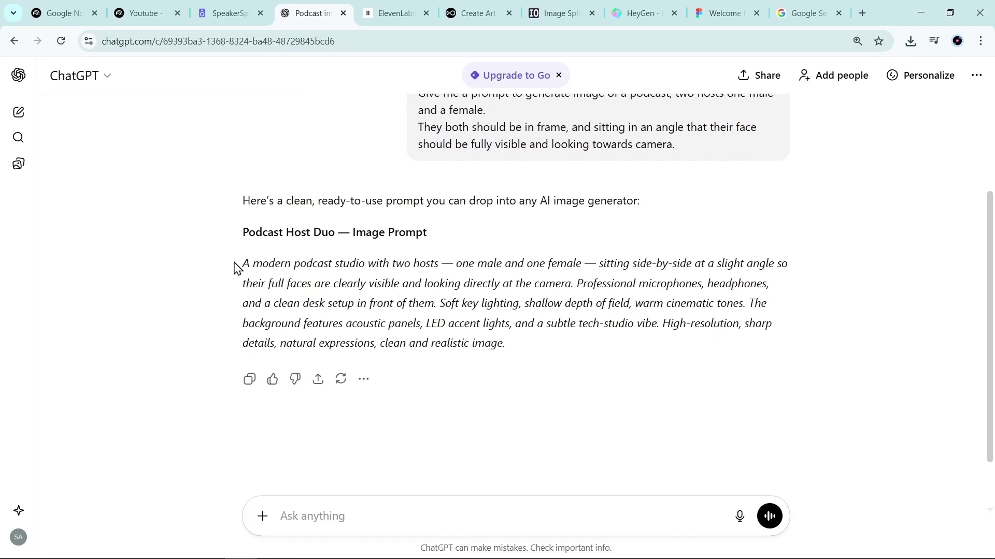
Step: Copy the generated Podcast Host Duo prompt and switch to the OpenArt home page
{"action": "left_click_drag", "start_coordinate": [234, 268], "coordinate": [521, 348]}
{"action": "key", "text": "ctrl+c"}
{"action": "right_click", "coordinate": [438, 307]}
{"action": "left_click", "coordinate": [466, 321]}
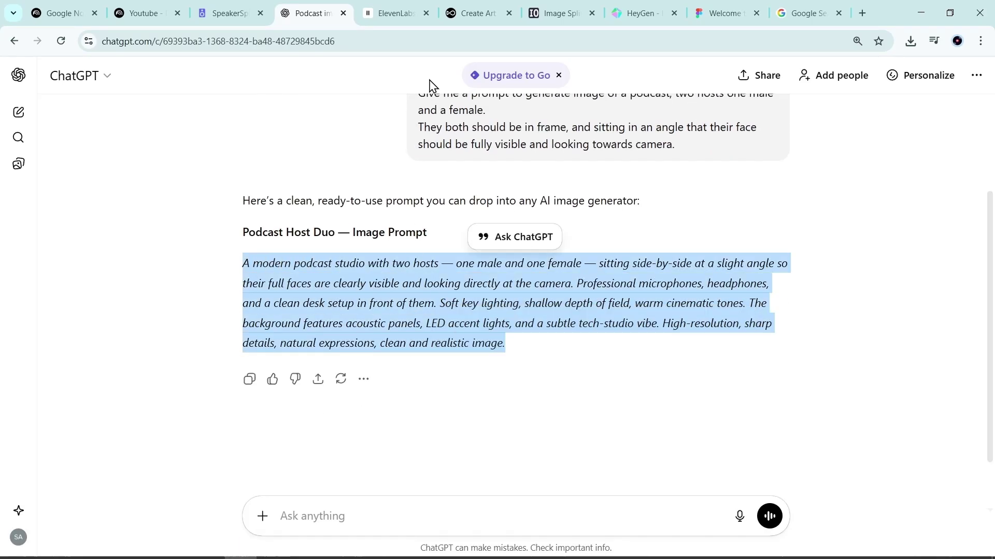
{"action": "left_click_drag", "start_coordinate": [474, 13], "coordinate": [394, 25]}
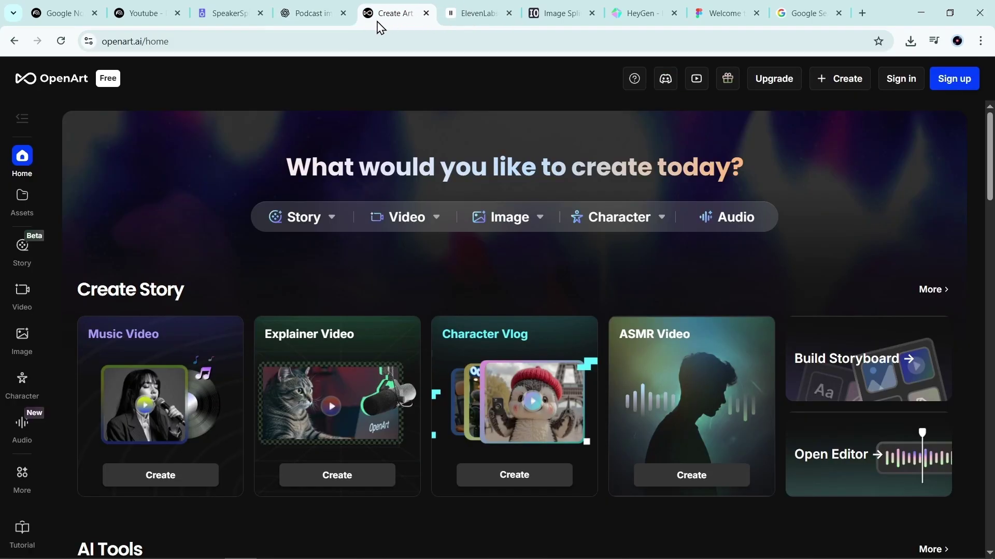
Step: Open OpenArt's Image page and browse the public models library: Seedream 4.0, Nano Banana Pro, Nano Banana
{"action": "left_click", "coordinate": [16, 338]}
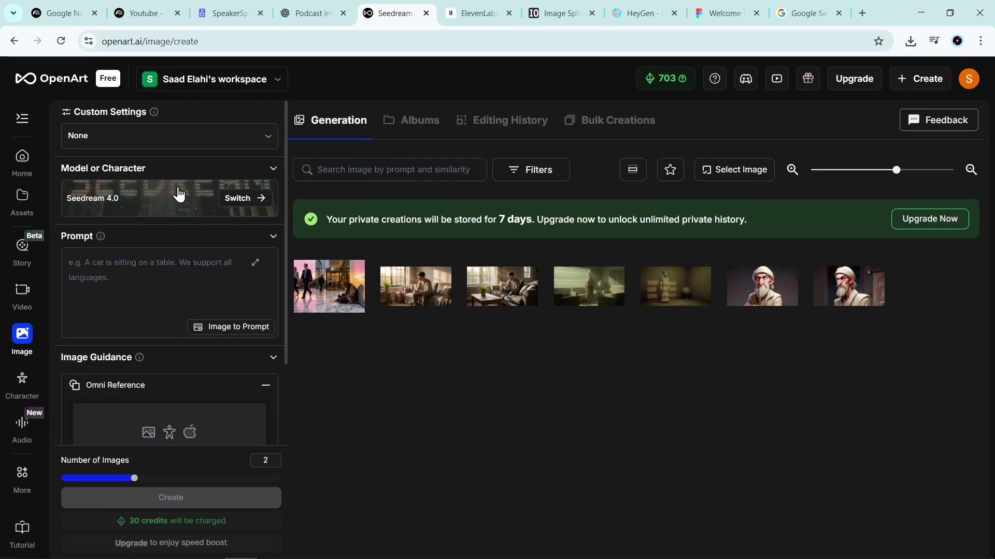
{"action": "left_click", "coordinate": [193, 199]}
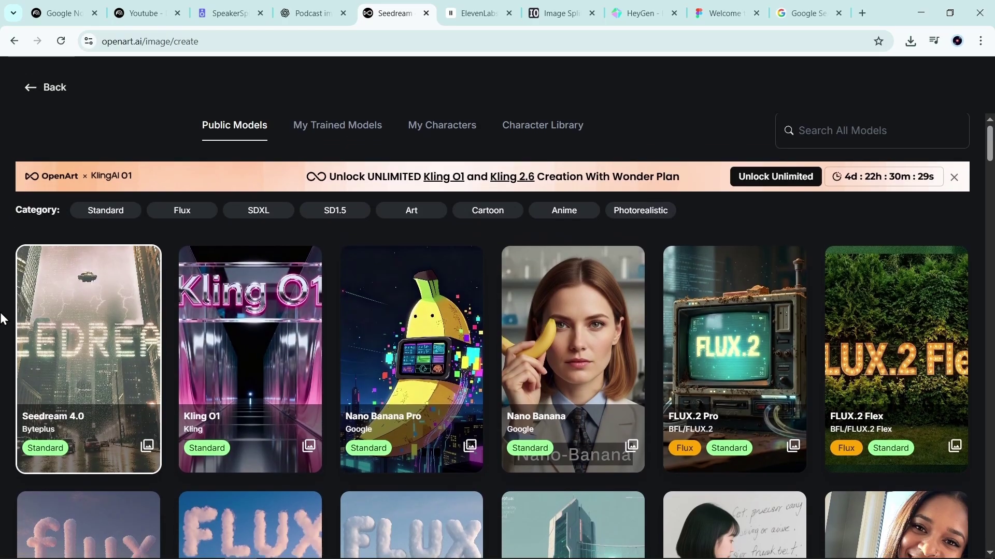
{"action": "scroll", "coordinate": [2, 319], "scroll_direction": "down", "scroll_amount": 5}
{"action": "scroll", "coordinate": [3, 318], "scroll_direction": "down", "scroll_amount": 4}
{"action": "scroll", "coordinate": [5, 337], "scroll_direction": "up", "scroll_amount": 15}
{"action": "scroll", "coordinate": [409, 291], "scroll_direction": "down", "scroll_amount": 1}
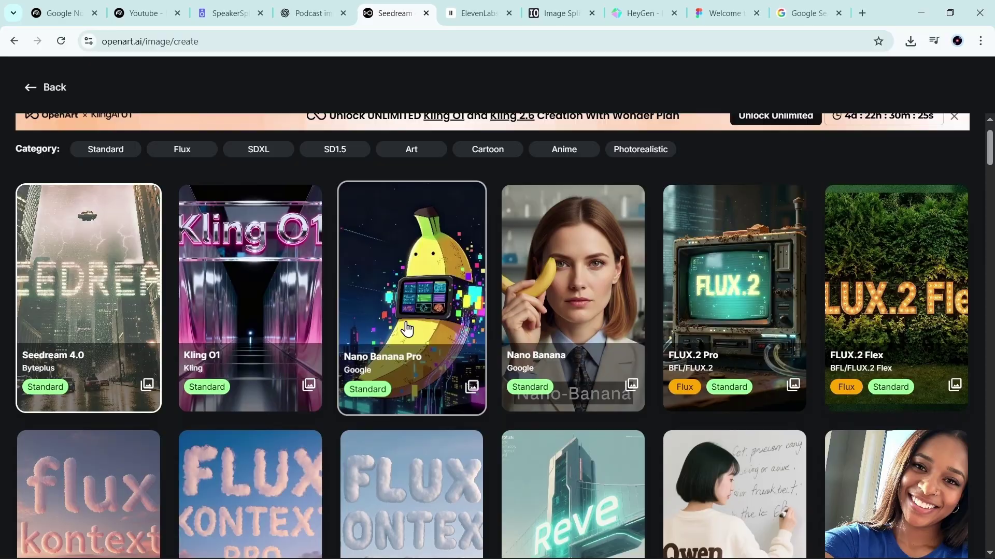
{"action": "scroll", "coordinate": [562, 298], "scroll_direction": "down", "scroll_amount": 8}
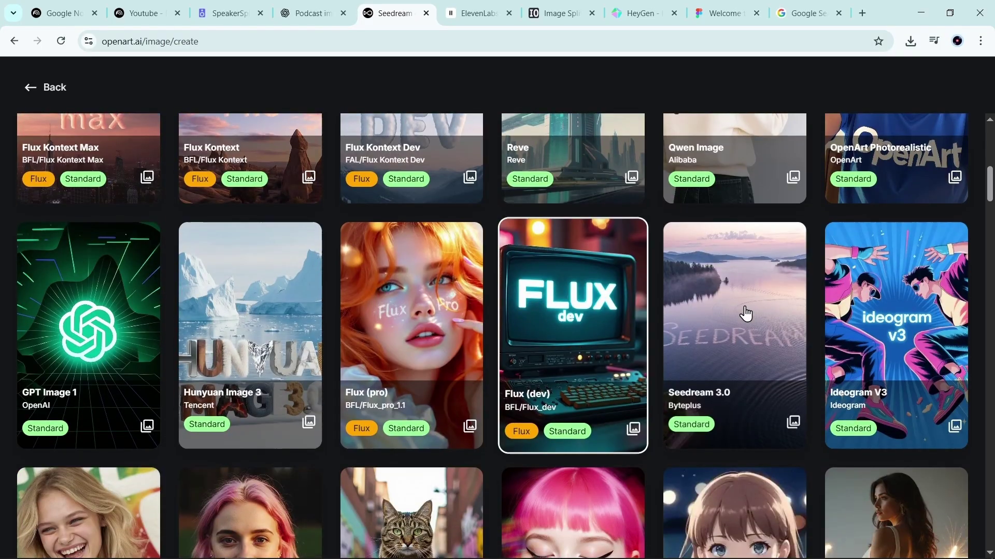
{"action": "scroll", "coordinate": [546, 331], "scroll_direction": "up", "scroll_amount": 9}
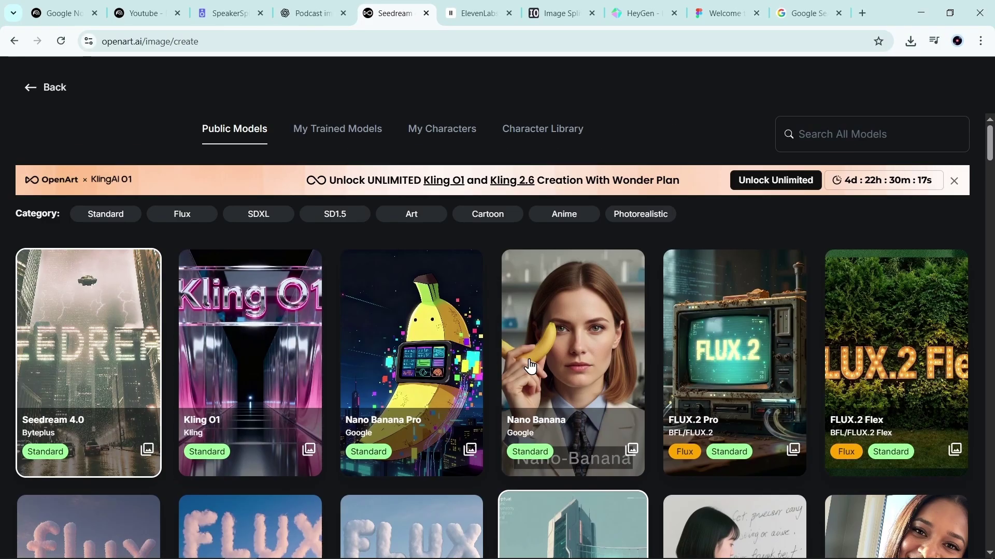
Step: Generate one Widescreen (16:9) Nano Banana image from the pasted podcast-studio prompt
{"action": "left_click", "coordinate": [552, 336]}
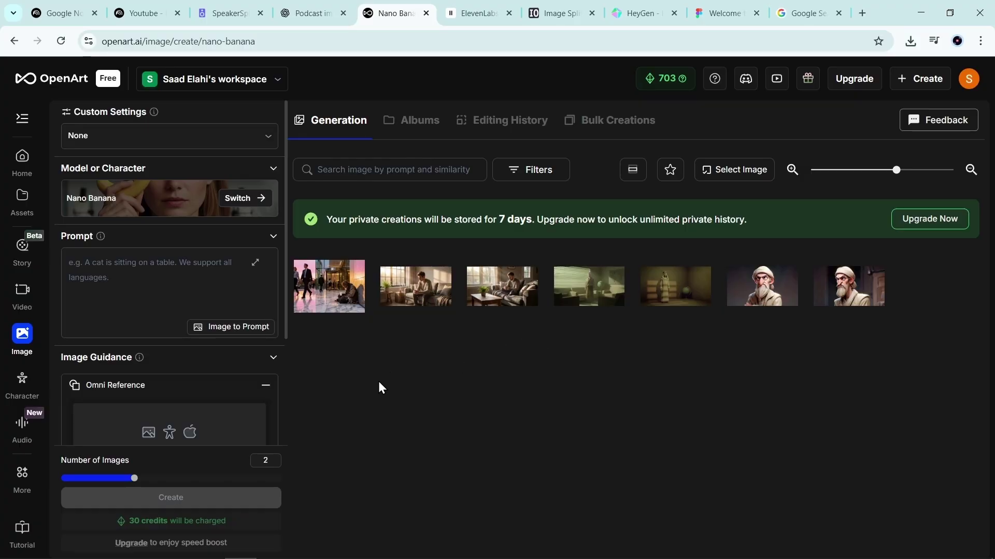
{"action": "left_click", "coordinate": [168, 269]}
{"action": "key", "text": "ctrl+v"}
{"action": "scroll", "coordinate": [170, 325], "scroll_direction": "down", "scroll_amount": 3}
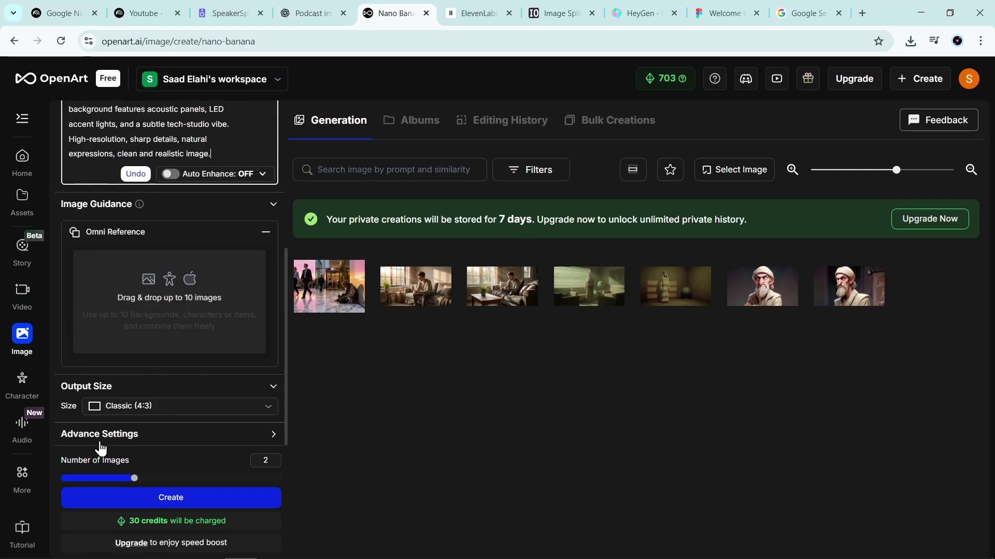
{"action": "left_click", "coordinate": [91, 479]}
{"action": "left_click", "coordinate": [169, 406]}
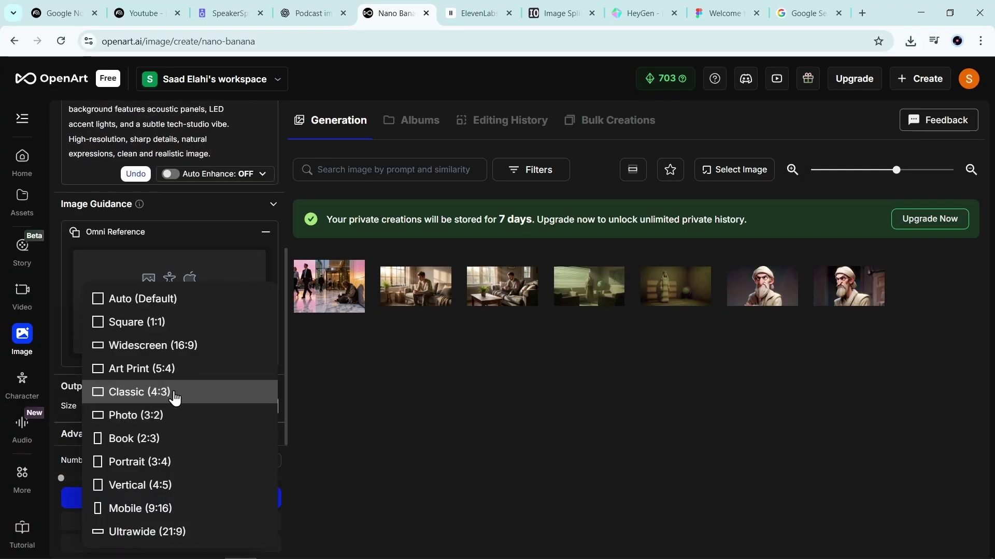
{"action": "left_click", "coordinate": [182, 346]}
{"action": "left_click", "coordinate": [209, 444]}
{"action": "left_click", "coordinate": [171, 497]}
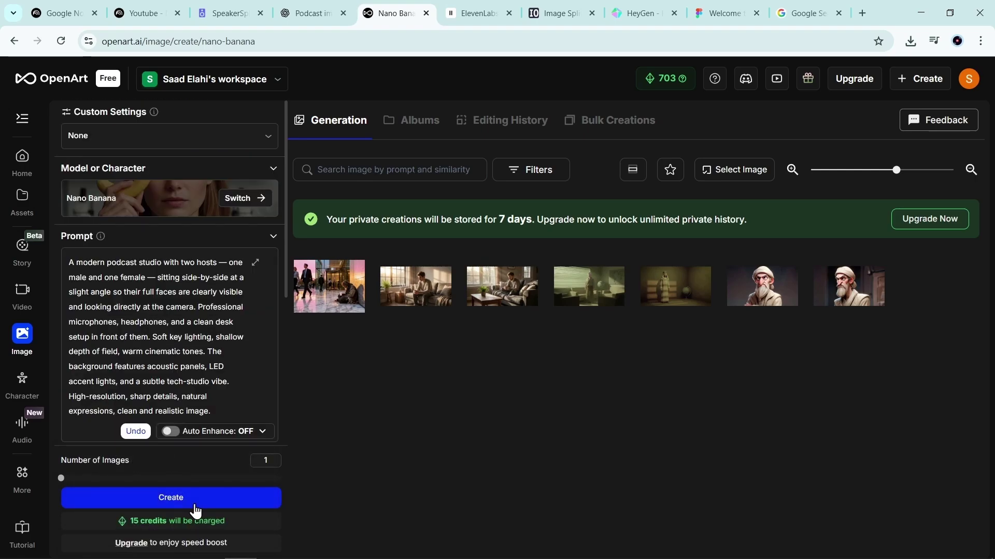
Step: Download the generated two-host podcast image as a JPG and open the downloaded file
{"action": "left_click_drag", "start_coordinate": [896, 170], "coordinate": [810, 170]}
{"action": "scroll", "coordinate": [450, 380], "scroll_direction": "up", "scroll_amount": 1}
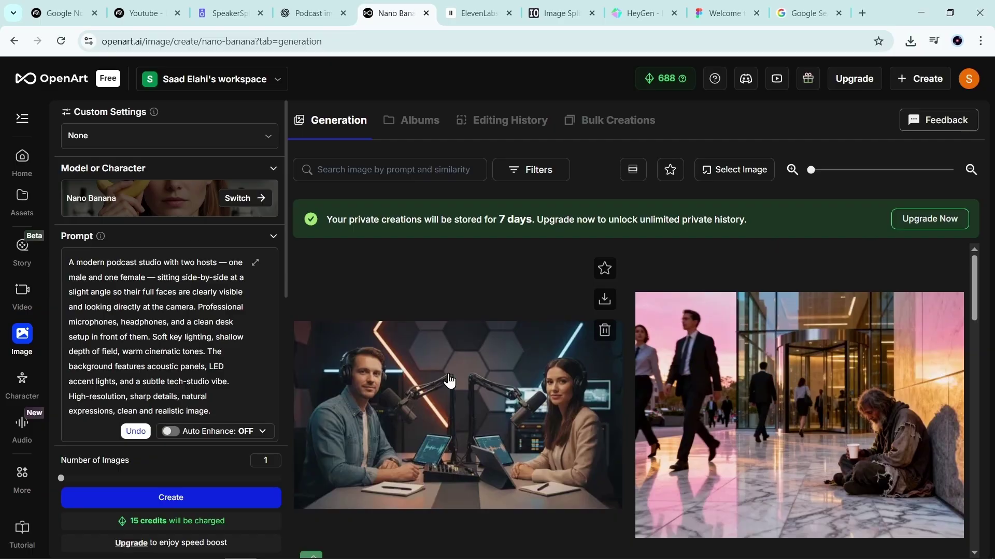
{"action": "left_click", "coordinate": [531, 365]}
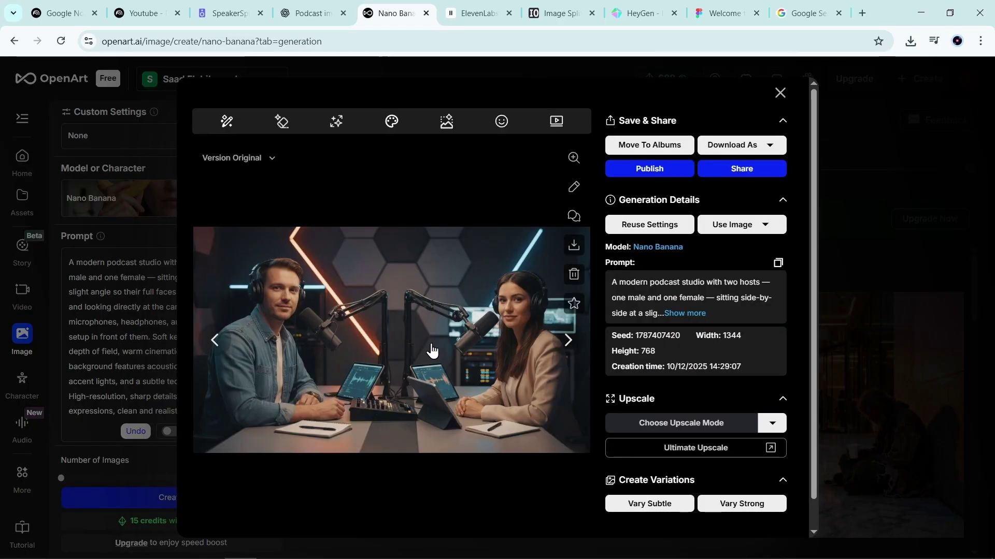
{"action": "left_click", "coordinate": [573, 244]}
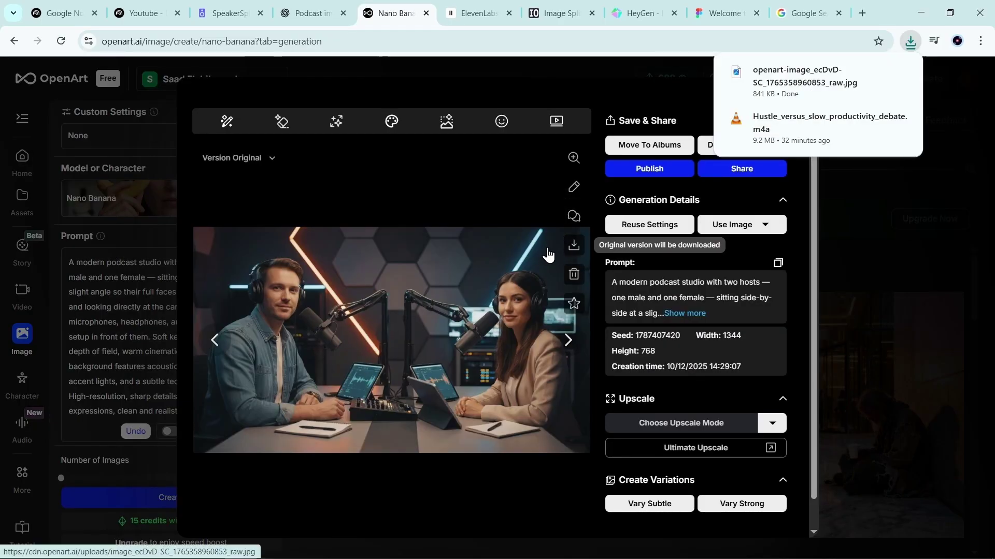
{"action": "left_click", "coordinate": [808, 93]}
{"action": "left_click", "coordinate": [738, 65]}
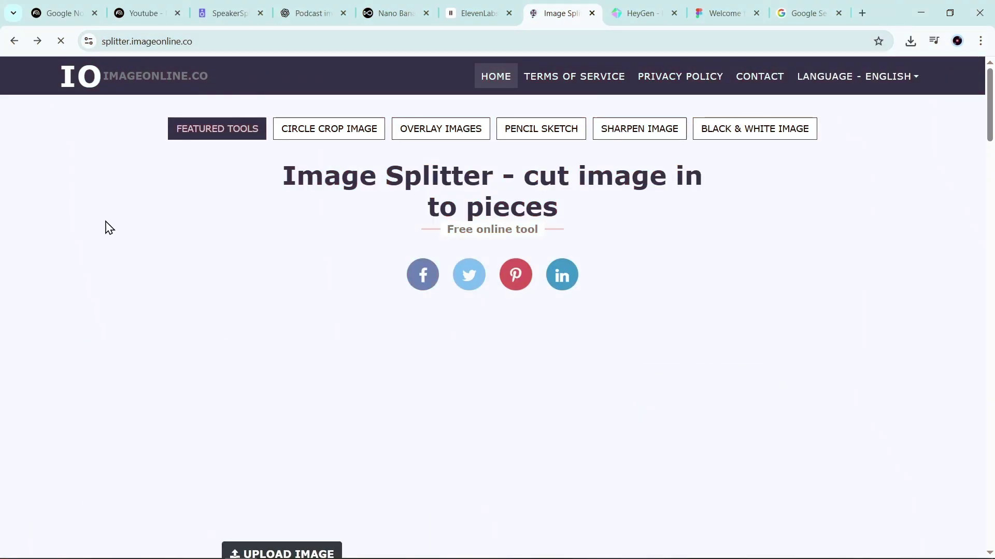
Step: Upload the podcast JPG to Image Splitter and split it VERTICAL (1 X 2)
{"action": "scroll", "coordinate": [110, 228], "scroll_direction": "down", "scroll_amount": 7}
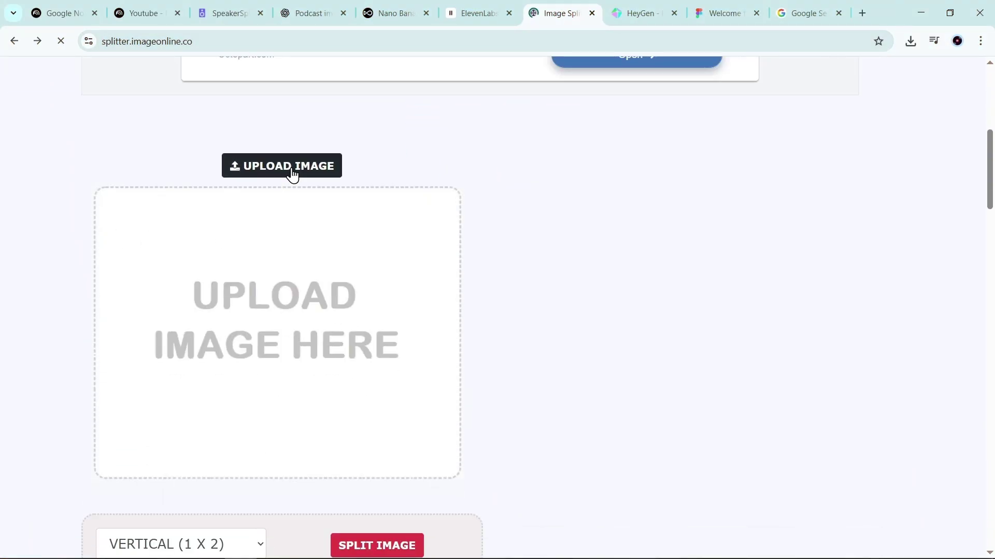
{"action": "left_click", "coordinate": [293, 175]}
{"action": "double_click", "coordinate": [185, 191]}
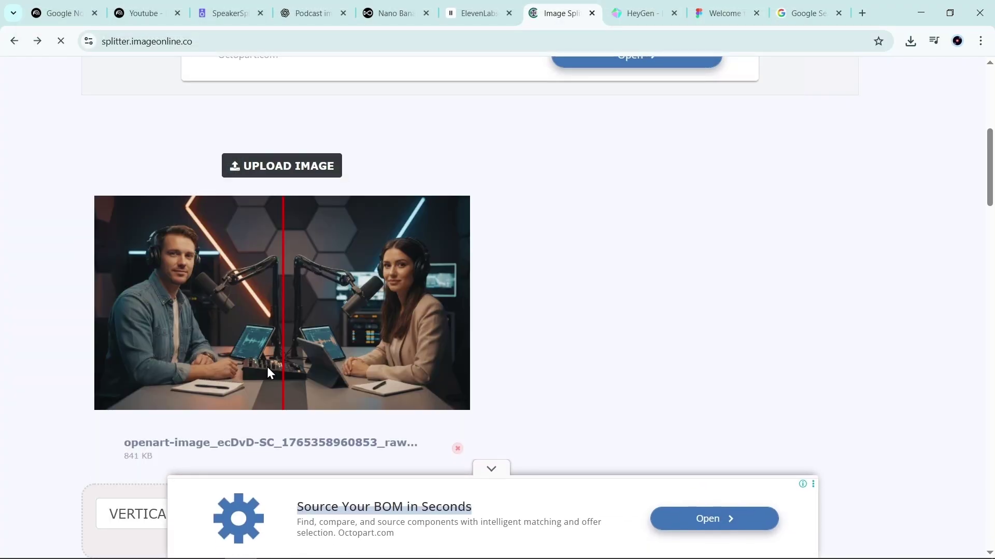
{"action": "scroll", "coordinate": [459, 314], "scroll_direction": "down", "scroll_amount": 4}
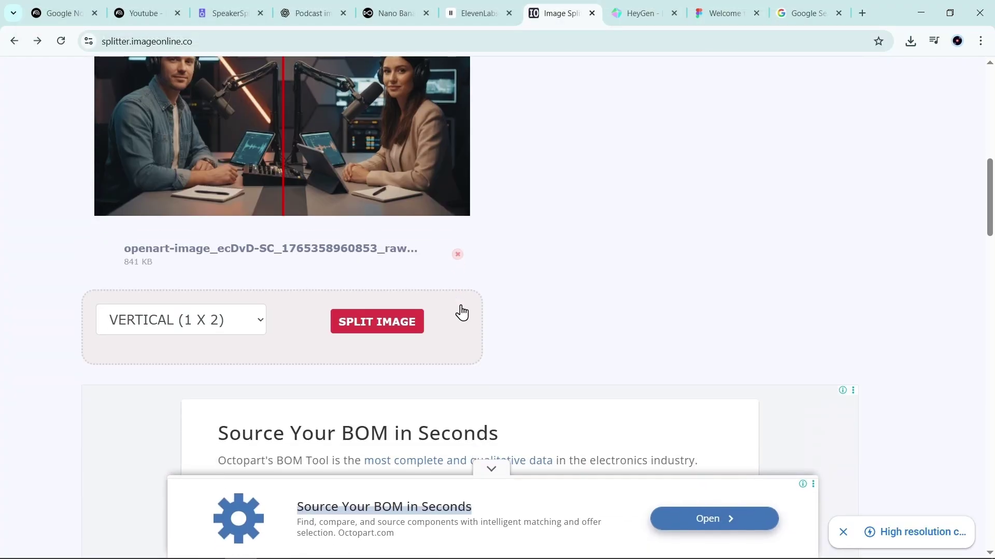
{"action": "left_click", "coordinate": [382, 329]}
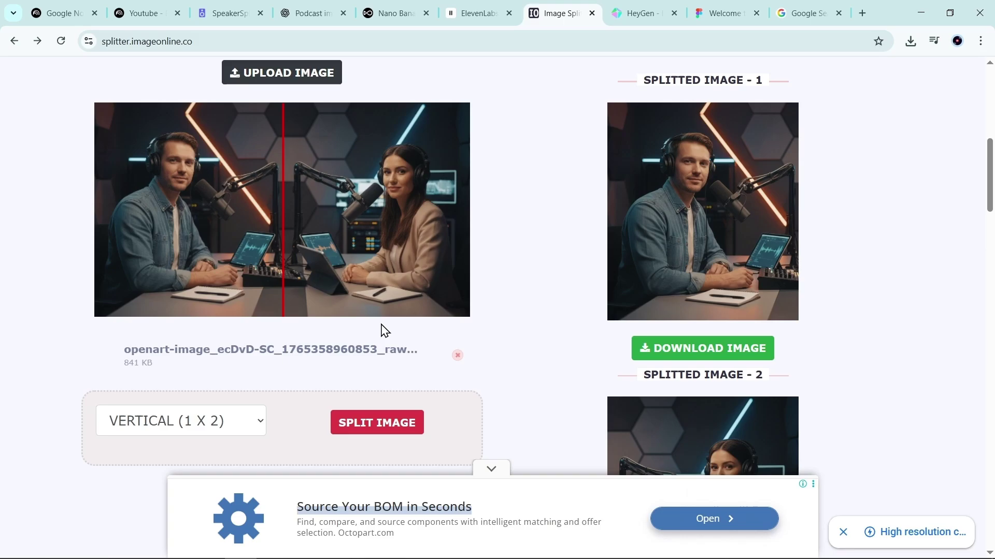
Step: Download both split halves, the male host and the female host
{"action": "scroll", "coordinate": [552, 303], "scroll_direction": "down", "scroll_amount": 4}
{"action": "scroll", "coordinate": [550, 302], "scroll_direction": "up", "scroll_amount": 4}
{"action": "left_click", "coordinate": [492, 470]}
{"action": "scroll", "coordinate": [560, 300], "scroll_direction": "down", "scroll_amount": 1}
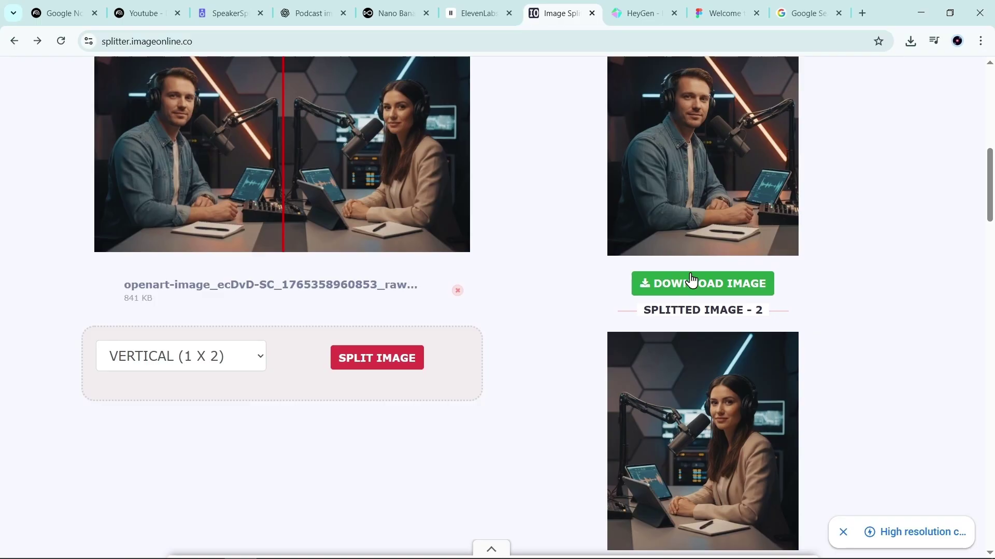
{"action": "left_click", "coordinate": [691, 282]}
{"action": "scroll", "coordinate": [646, 347], "scroll_direction": "down", "scroll_amount": 2}
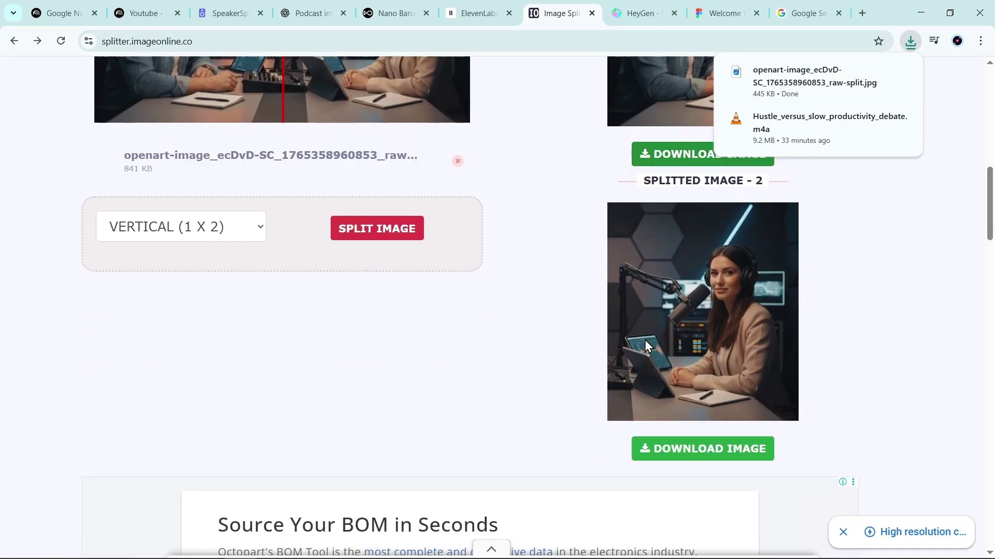
{"action": "left_click", "coordinate": [689, 447]}
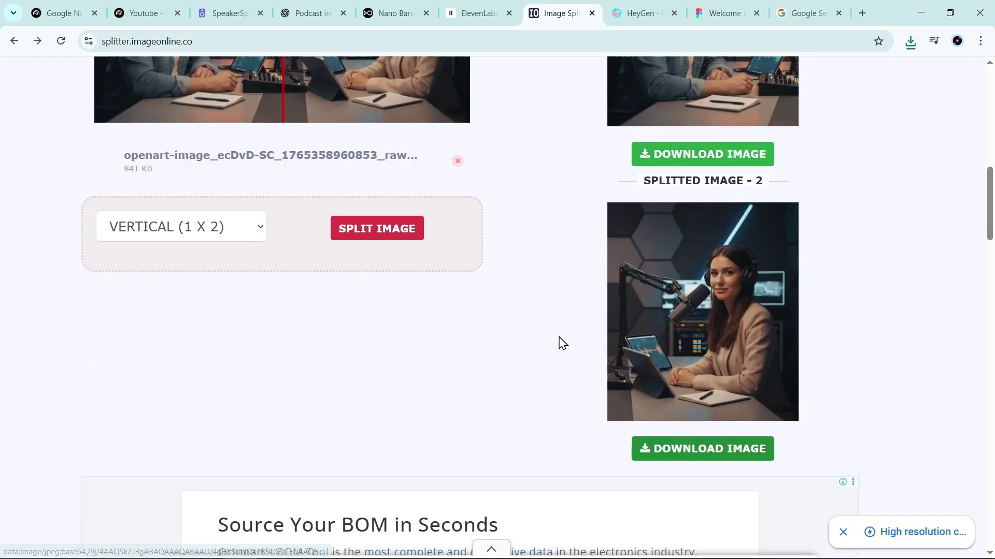
{"action": "scroll", "coordinate": [562, 344], "scroll_direction": "up", "scroll_amount": 5}
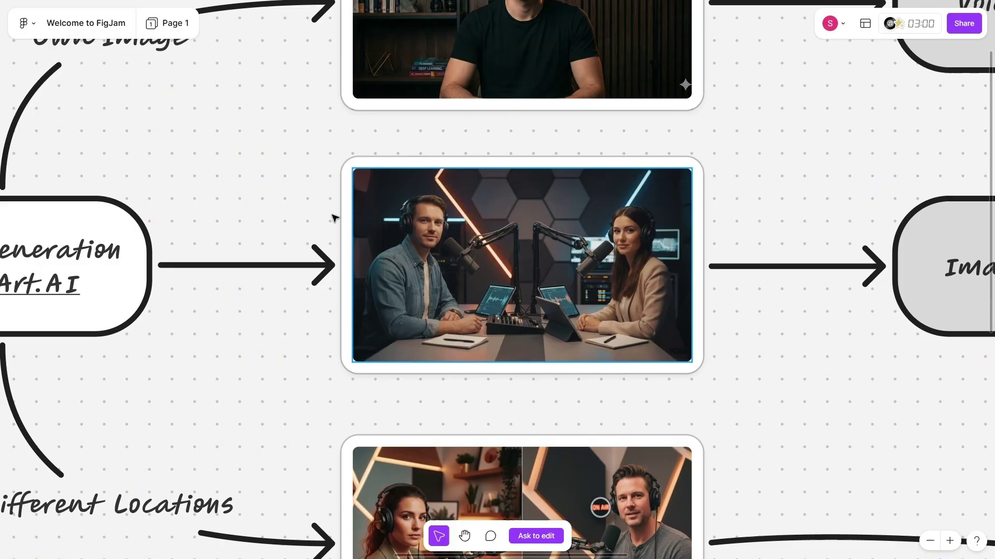
{"action": "scroll", "coordinate": [332, 218], "scroll_direction": "down", "scroll_amount": 6}
{"action": "scroll", "coordinate": [465, 241], "scroll_direction": "down", "scroll_amount": 3}
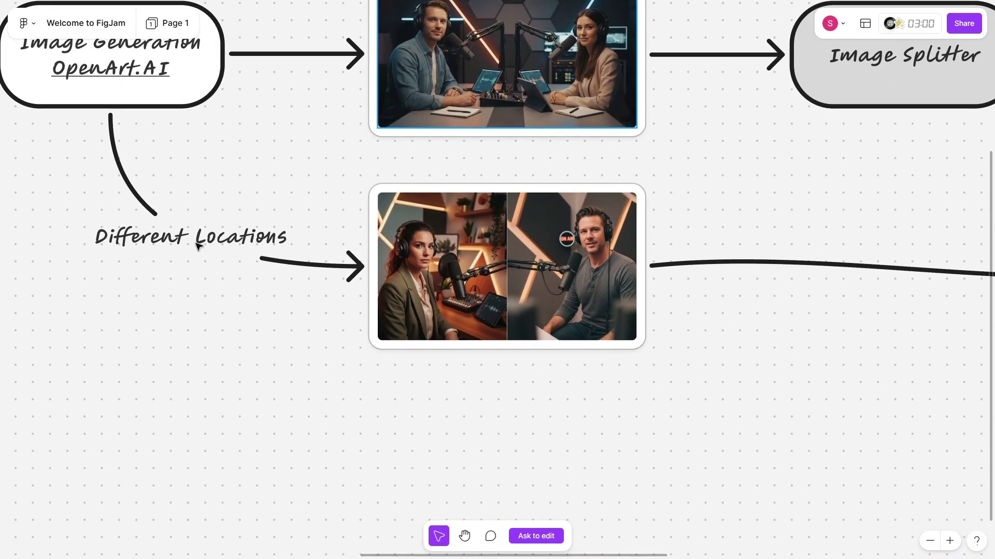
{"action": "scroll", "coordinate": [509, 280], "scroll_direction": "up", "scroll_amount": 5}
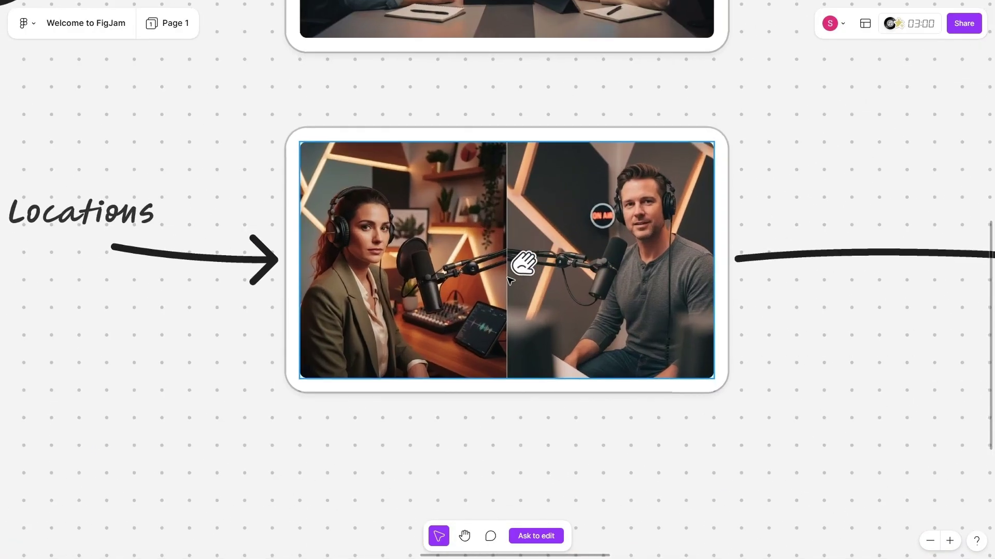
{"action": "scroll", "coordinate": [466, 272], "scroll_direction": "up", "scroll_amount": 1}
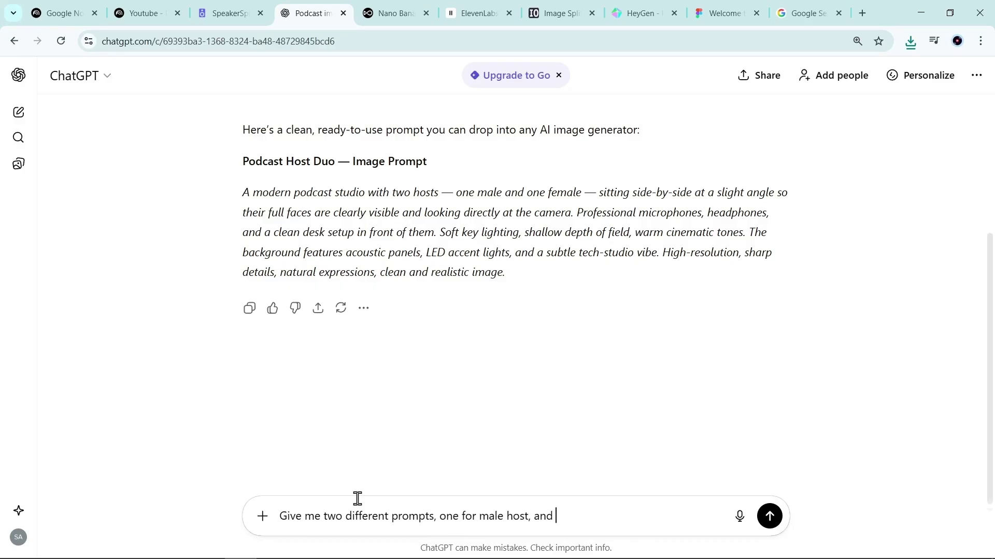
Step: Ask ChatGPT for separate male-host and female-host solo-shot prompts and select Prompt 1
{"action": "key", "text": "Return"}
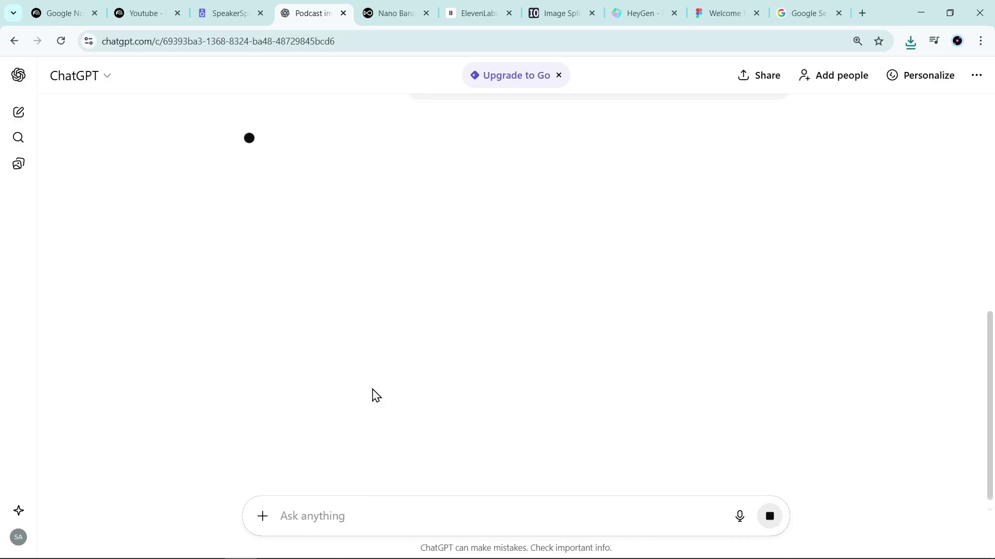
{"action": "scroll", "coordinate": [174, 285], "scroll_direction": "down", "scroll_amount": 2}
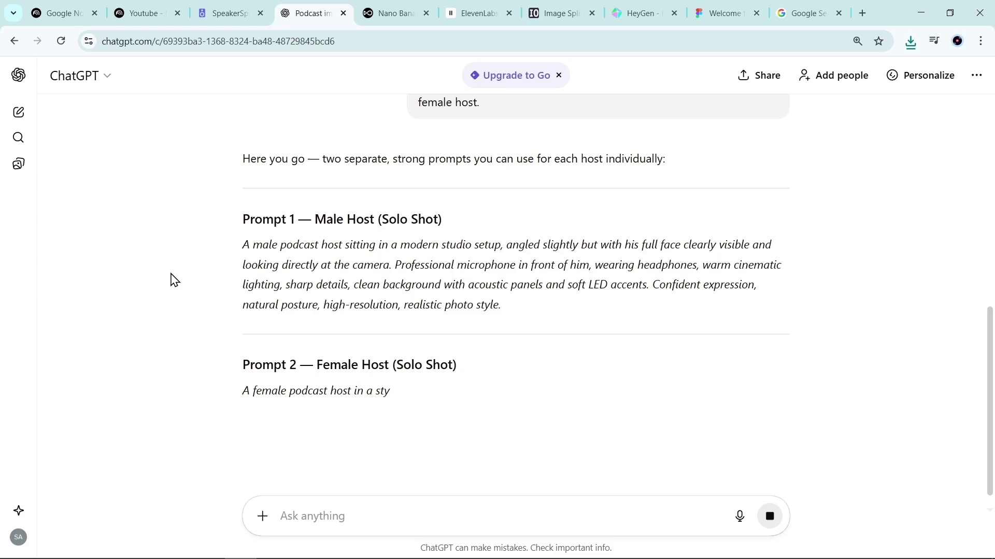
{"action": "scroll", "coordinate": [196, 250], "scroll_direction": "down", "scroll_amount": 2}
{"action": "scroll", "coordinate": [196, 249], "scroll_direction": "up", "scroll_amount": 1}
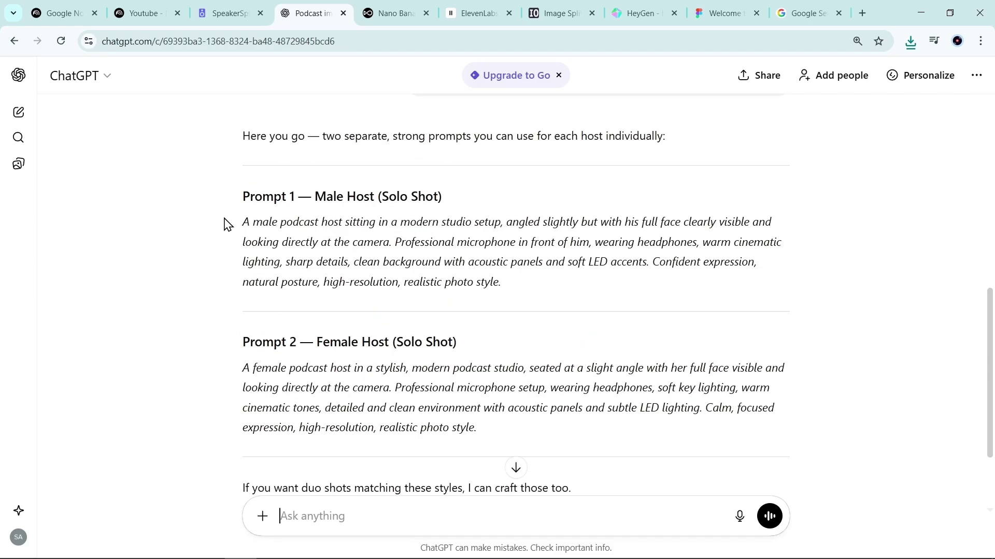
{"action": "left_click_drag", "start_coordinate": [224, 222], "coordinate": [506, 305]}
Step: Generate a Square (1:1) male host image in OpenArt from the male prompt
{"action": "left_click", "coordinate": [384, 21]}
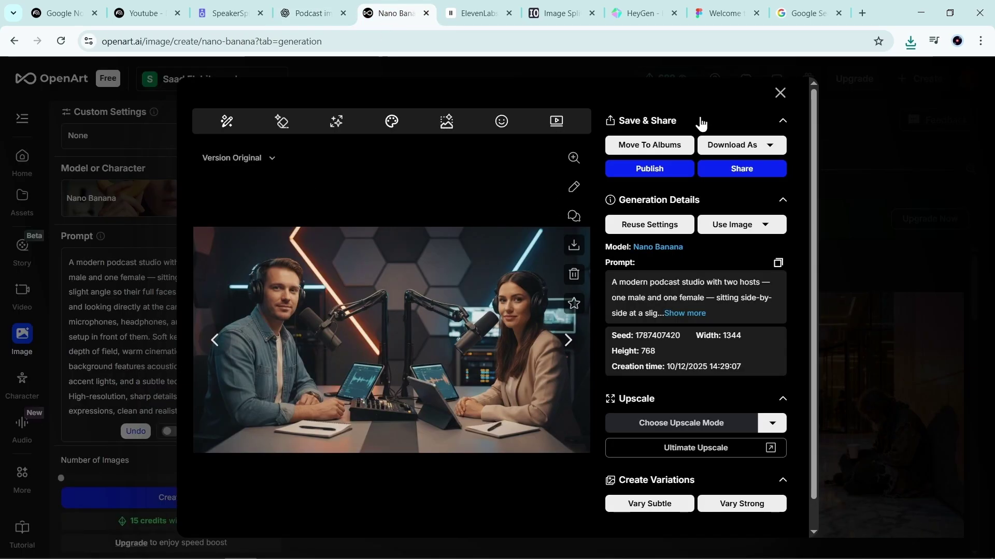
{"action": "left_click", "coordinate": [779, 91]}
{"action": "left_click", "coordinate": [174, 314]}
{"action": "key", "text": "ctrl+a"}
{"action": "type", "text": "A male podcast host sitting in a modern studio setup, angled slightly but with his face clearly visible and looking directly at the camera. Professional microphone in front of him, wearing headphones, warm cinematic lighting, sharp details, clean background with acoustic panels and soft LED accents. Confident expression, natural posture, high-resolution, realistic photo style."}
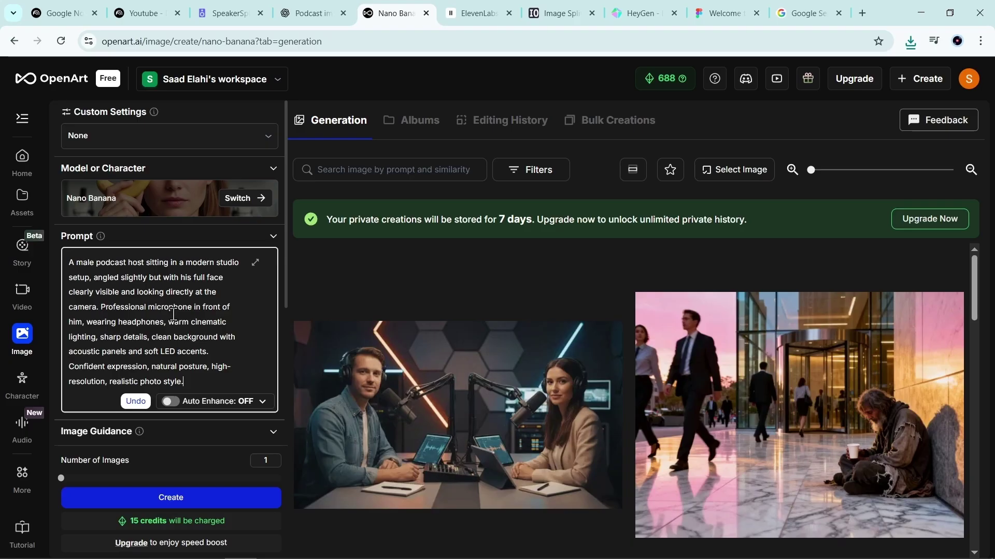
{"action": "scroll", "coordinate": [174, 362], "scroll_direction": "down", "scroll_amount": 3}
{"action": "left_click", "coordinate": [175, 406]}
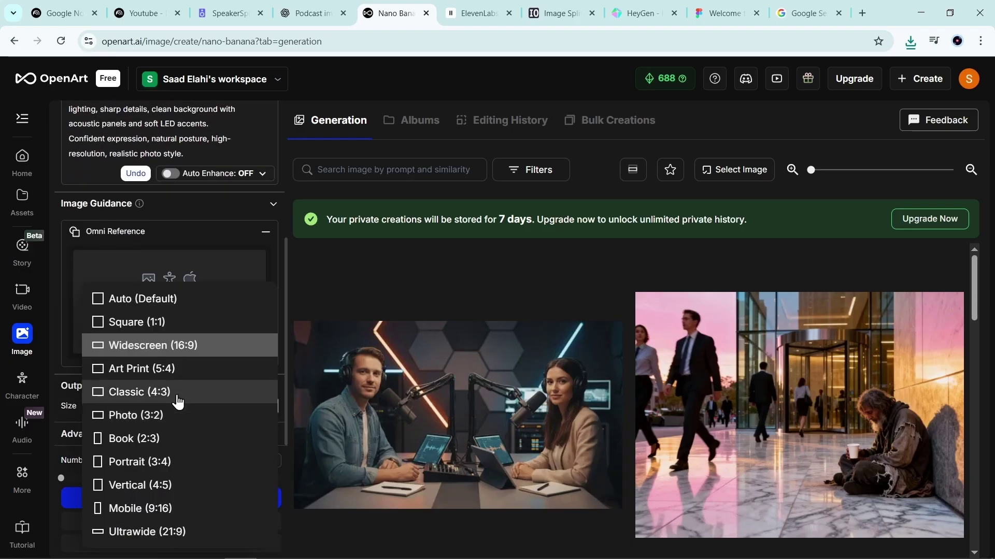
{"action": "left_click", "coordinate": [165, 327]}
{"action": "scroll", "coordinate": [191, 433], "scroll_direction": "up", "scroll_amount": 4}
{"action": "scroll", "coordinate": [190, 438], "scroll_direction": "down", "scroll_amount": 4}
{"action": "left_click", "coordinate": [196, 497]}
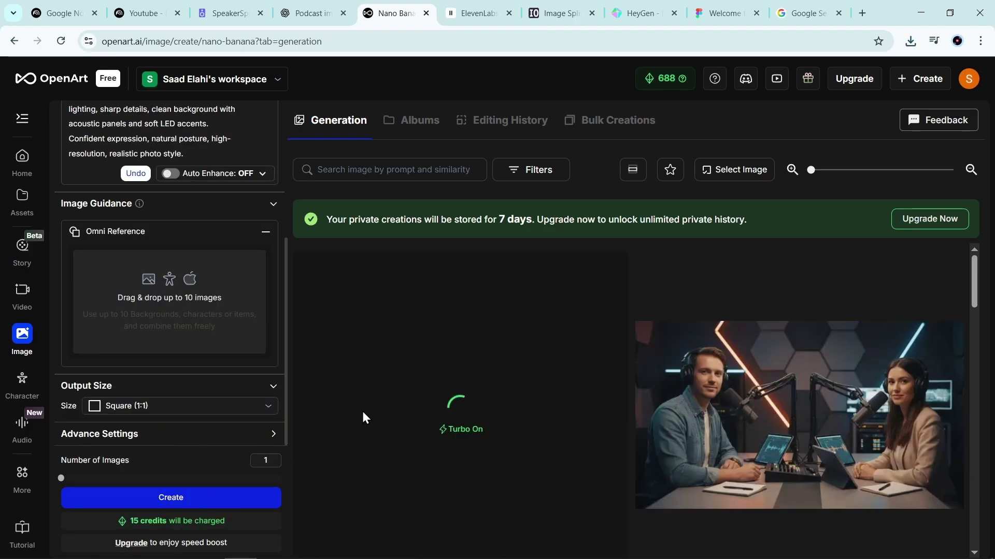
{"action": "scroll", "coordinate": [200, 395], "scroll_direction": "up", "scroll_amount": 5}
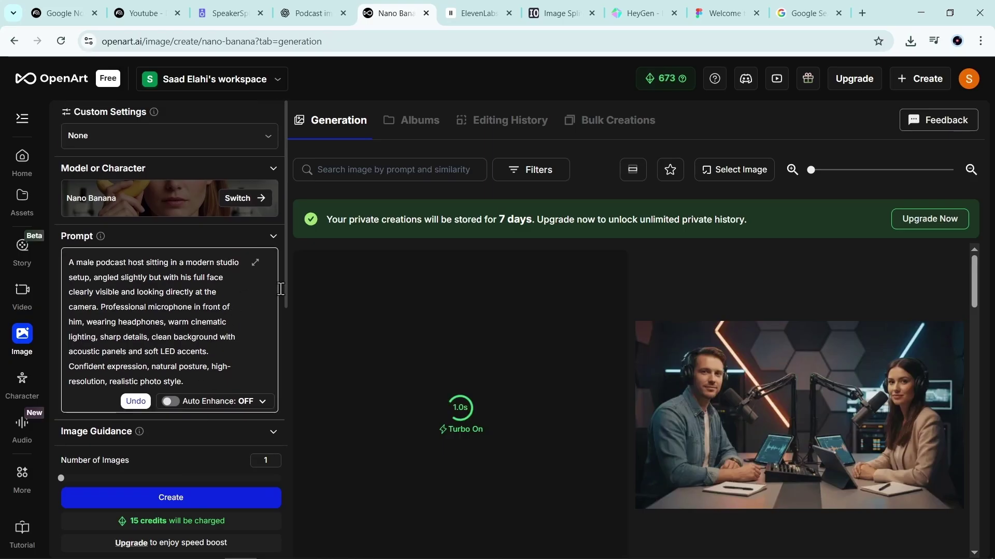
Step: Replace the prompt with ChatGPT's female host prompt and download the female host image
{"action": "left_click", "coordinate": [311, 13]}
{"action": "scroll", "coordinate": [333, 284], "scroll_direction": "down", "scroll_amount": 3}
{"action": "triple_click", "coordinate": [333, 285]}
{"action": "key", "text": "ctrl+c"}
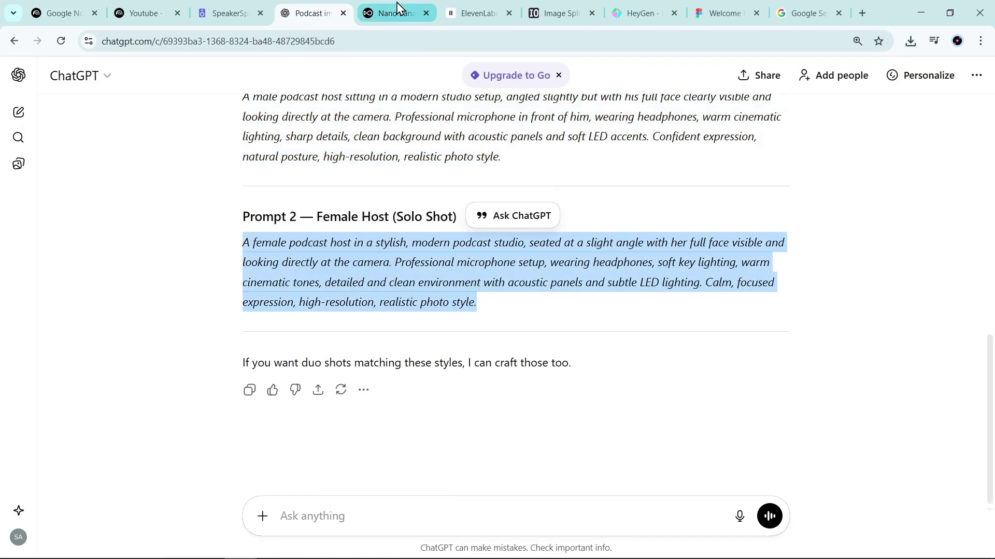
{"action": "left_click", "coordinate": [397, 13]}
{"action": "left_click", "coordinate": [106, 291]}
{"action": "key", "text": "ctrl+a"}
{"action": "key", "text": "ctrl+v"}
{"action": "scroll", "coordinate": [160, 415], "scroll_direction": "down", "scroll_amount": 5}
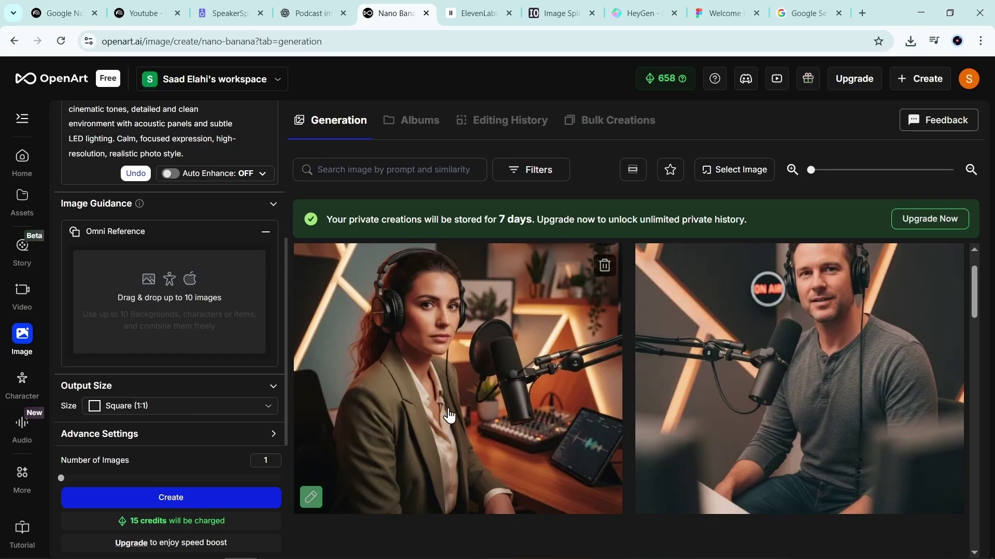
{"action": "scroll", "coordinate": [448, 414], "scroll_direction": "up", "scroll_amount": 2}
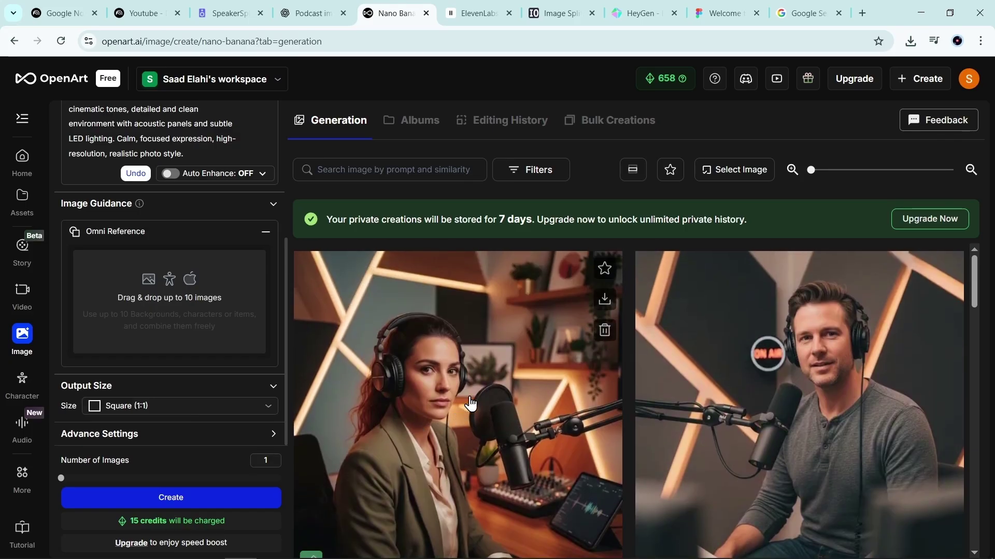
{"action": "left_click", "coordinate": [604, 306]}
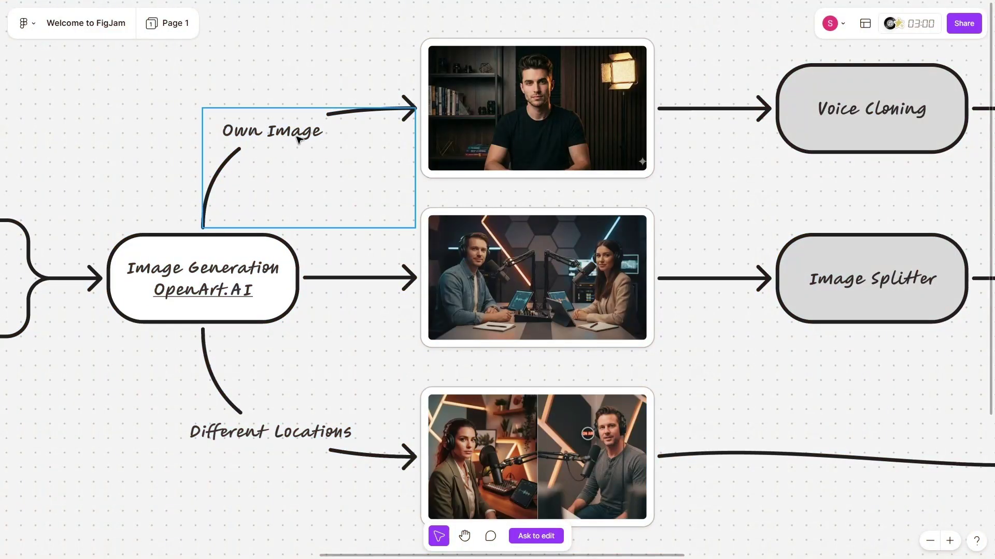
{"action": "scroll", "coordinate": [531, 133], "scroll_direction": "up", "scroll_amount": 5}
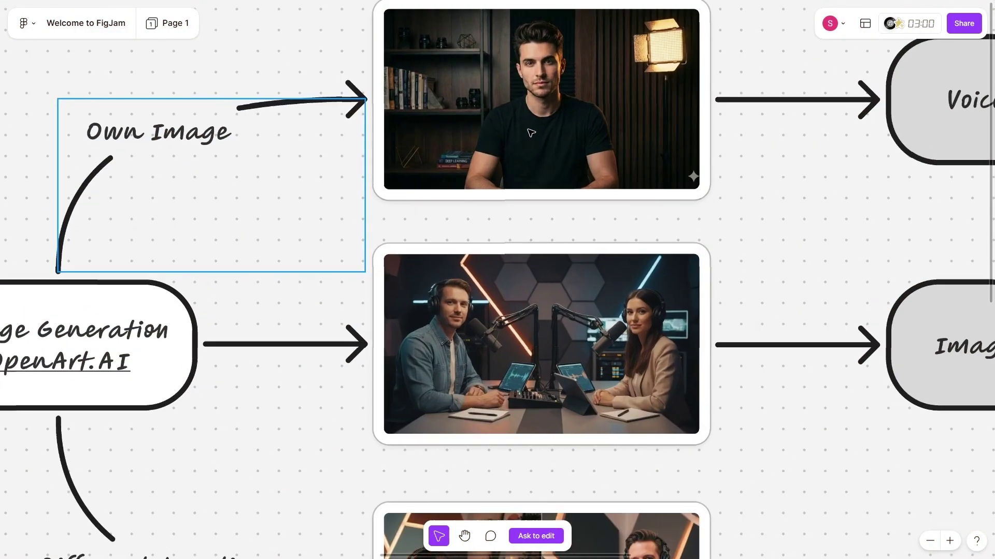
{"action": "scroll", "coordinate": [553, 172], "scroll_direction": "right", "scroll_amount": 3}
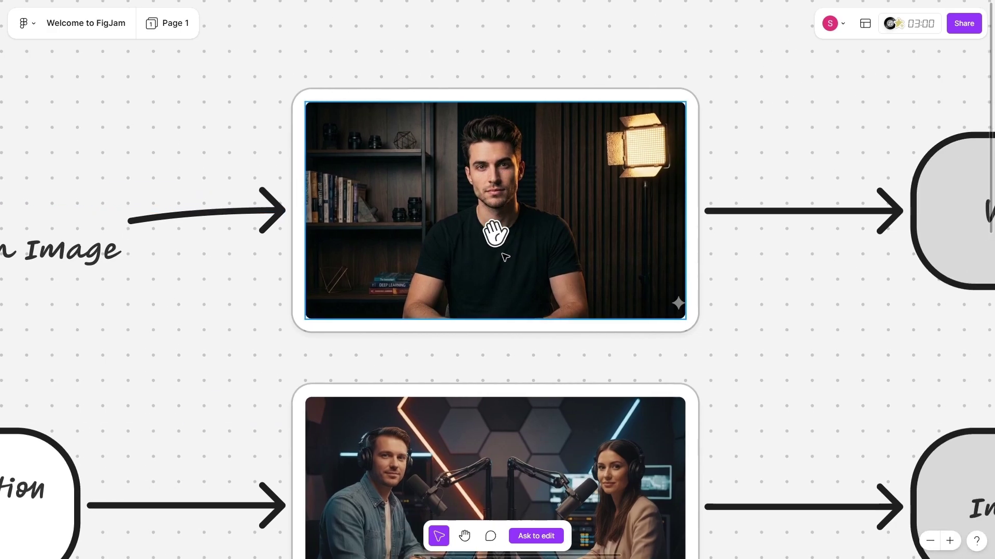
{"action": "scroll", "coordinate": [507, 272], "scroll_direction": "right", "scroll_amount": 5}
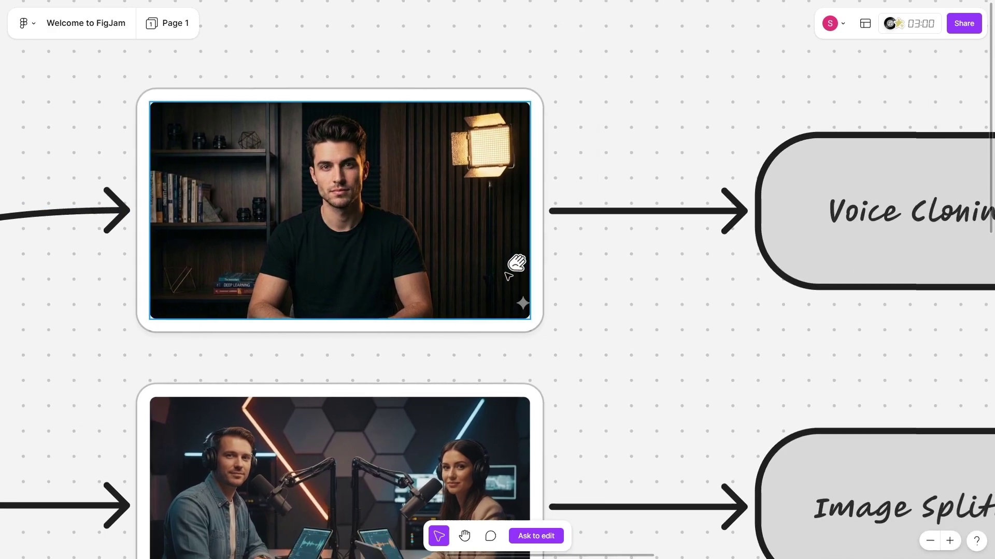
{"action": "scroll", "coordinate": [506, 274], "scroll_direction": "right", "scroll_amount": 3}
{"action": "scroll", "coordinate": [506, 275], "scroll_direction": "down", "scroll_amount": 3}
{"action": "scroll", "coordinate": [506, 274], "scroll_direction": "right", "scroll_amount": 2}
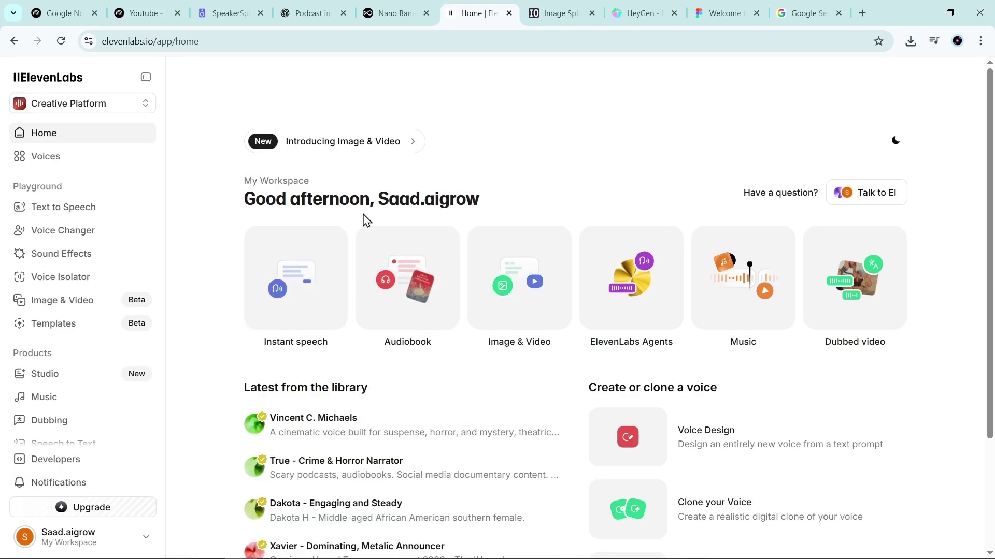
Step: Go to ElevenLabs Voices, start Create or Clone a Voice, and review the locked cloning options
{"action": "scroll", "coordinate": [378, 311], "scroll_direction": "down", "scroll_amount": 4}
{"action": "scroll", "coordinate": [231, 318], "scroll_direction": "up", "scroll_amount": 4}
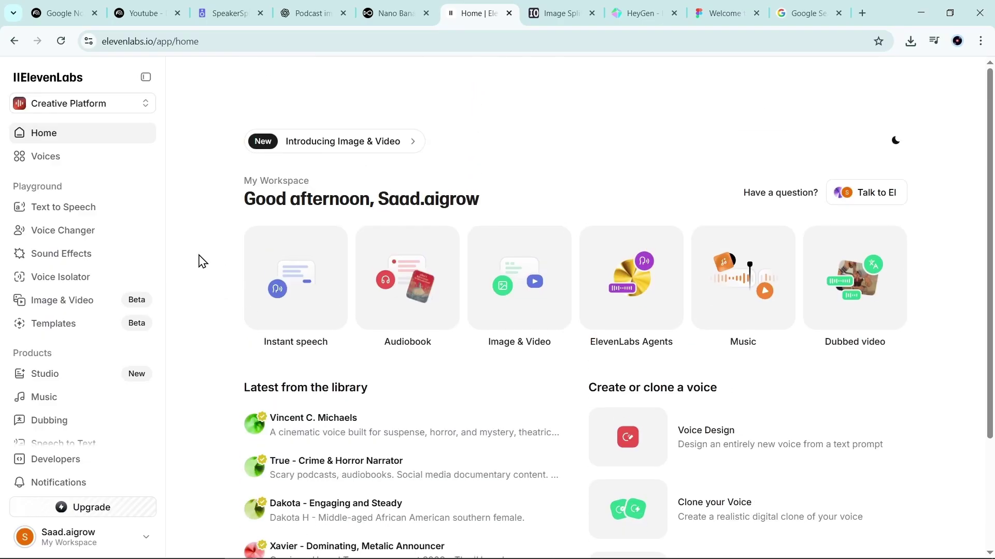
{"action": "left_click", "coordinate": [68, 160]}
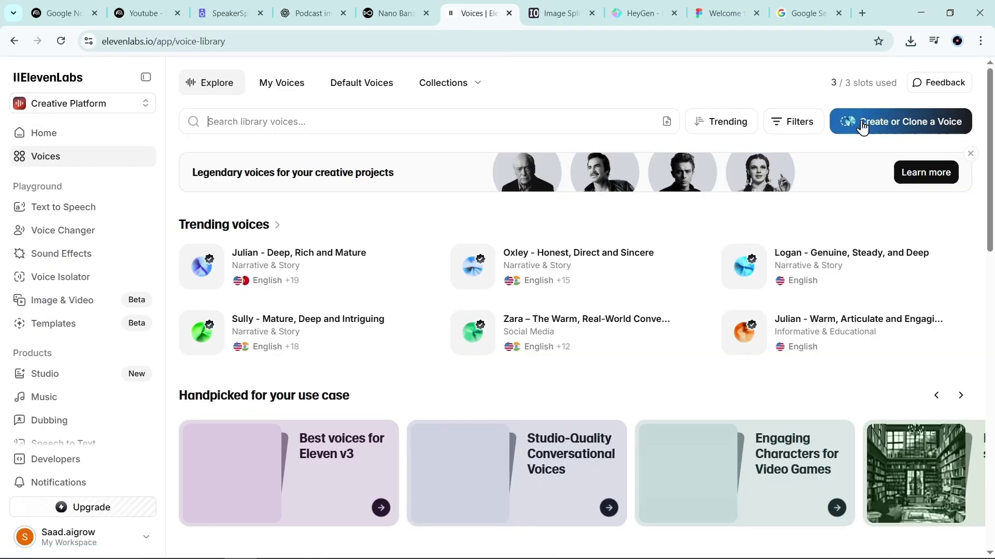
{"action": "left_click", "coordinate": [862, 124]}
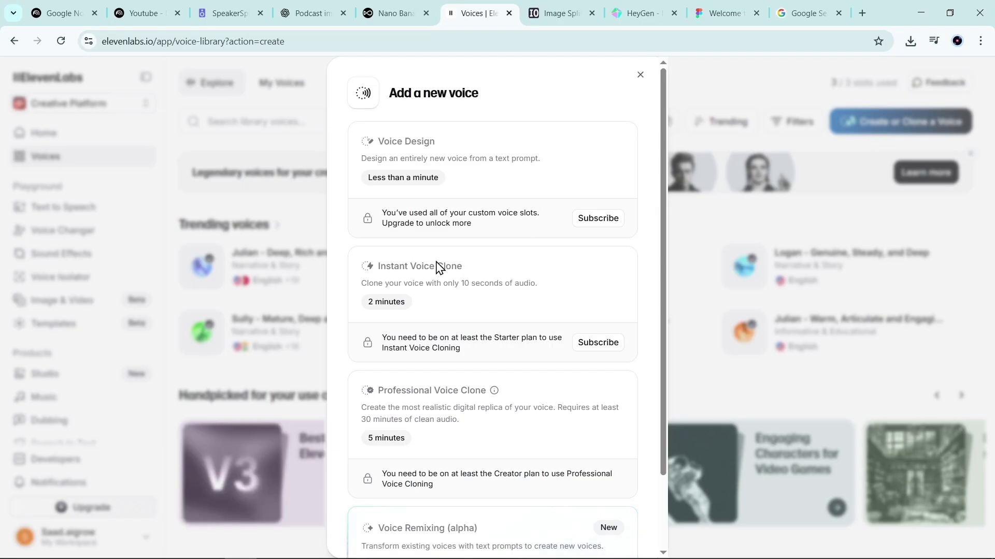
{"action": "scroll", "coordinate": [402, 267], "scroll_direction": "down", "scroll_amount": 1}
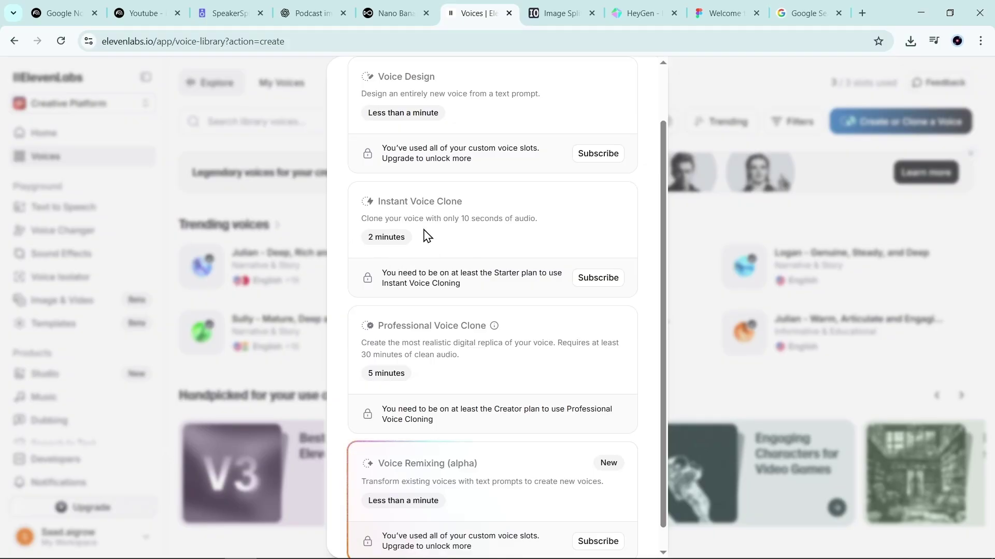
{"action": "scroll", "coordinate": [427, 236], "scroll_direction": "down", "scroll_amount": 1}
{"action": "scroll", "coordinate": [394, 244], "scroll_direction": "up", "scroll_amount": 1}
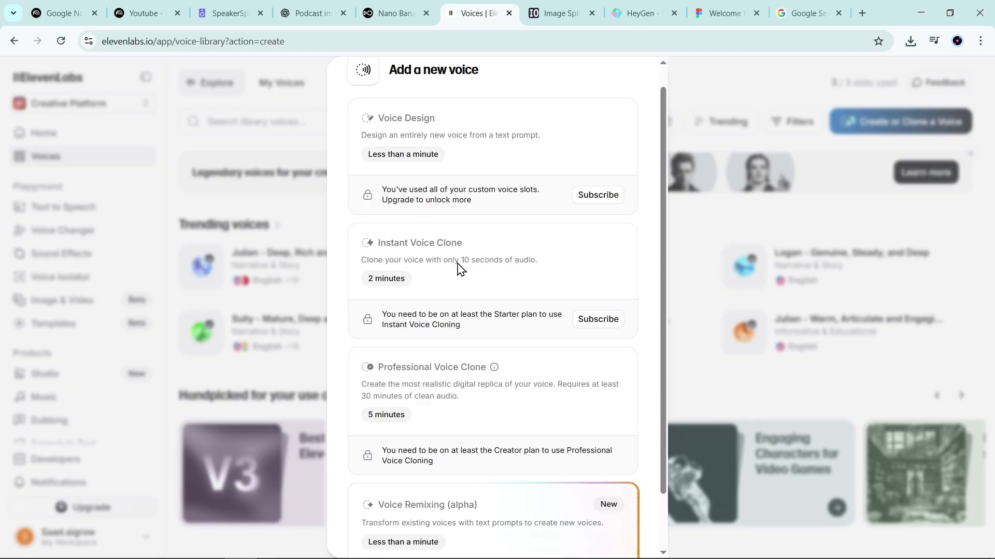
{"action": "scroll", "coordinate": [459, 269], "scroll_direction": "down", "scroll_amount": 1}
Step: In OpenArt's Audio tools, switch the voiceover model to Eleven Flash v2.5
{"action": "key", "text": "ctrl+shift+Tab"}
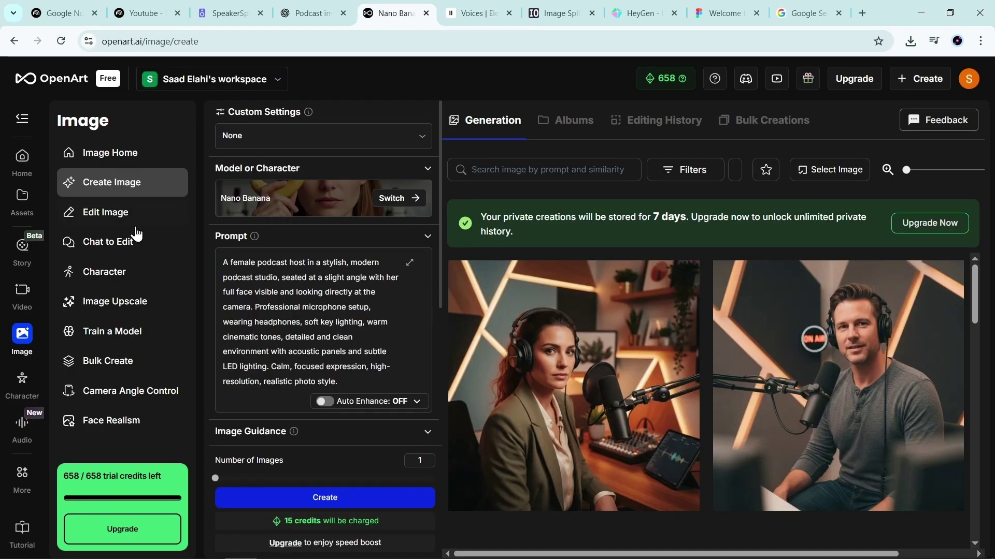
{"action": "left_click", "coordinate": [23, 426]}
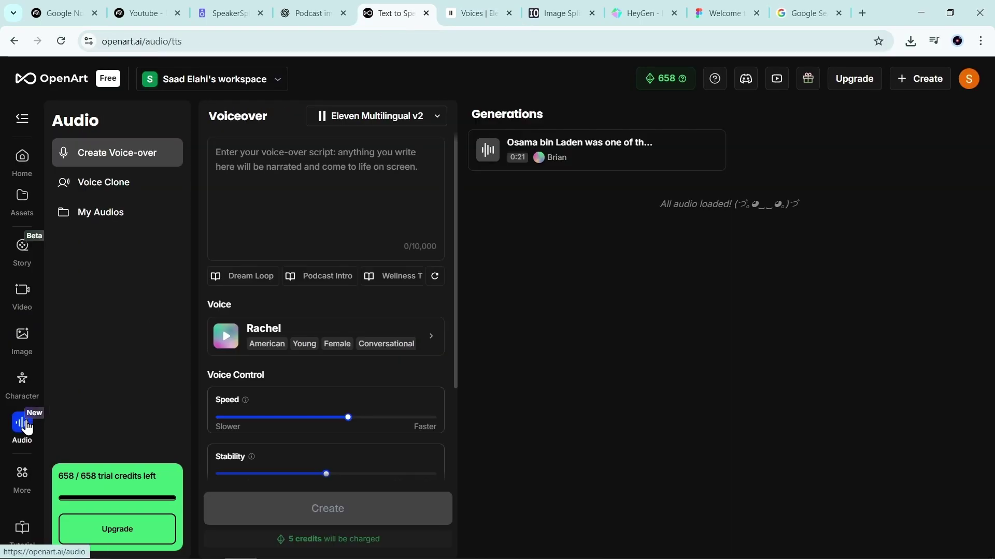
{"action": "left_click", "coordinate": [383, 122]}
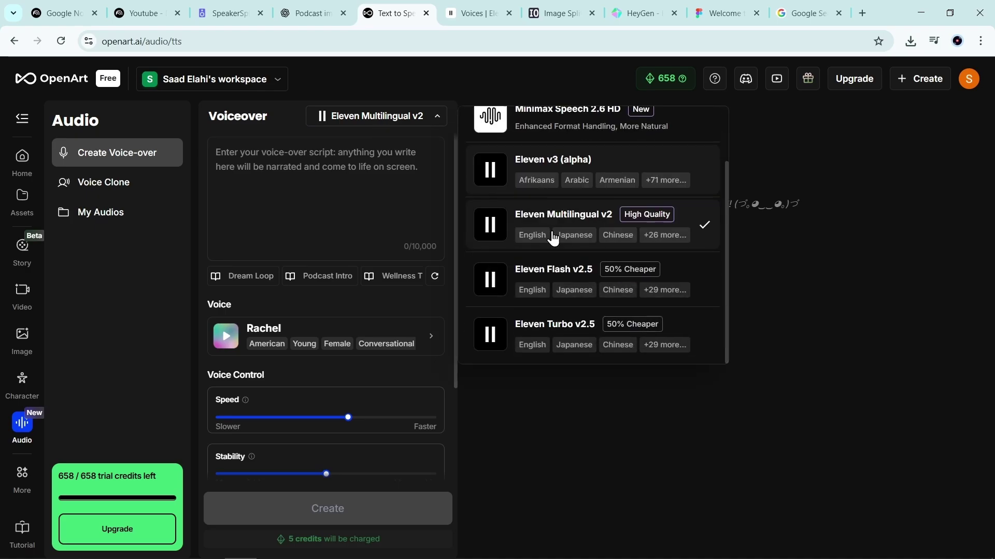
{"action": "left_click", "coordinate": [566, 278]}
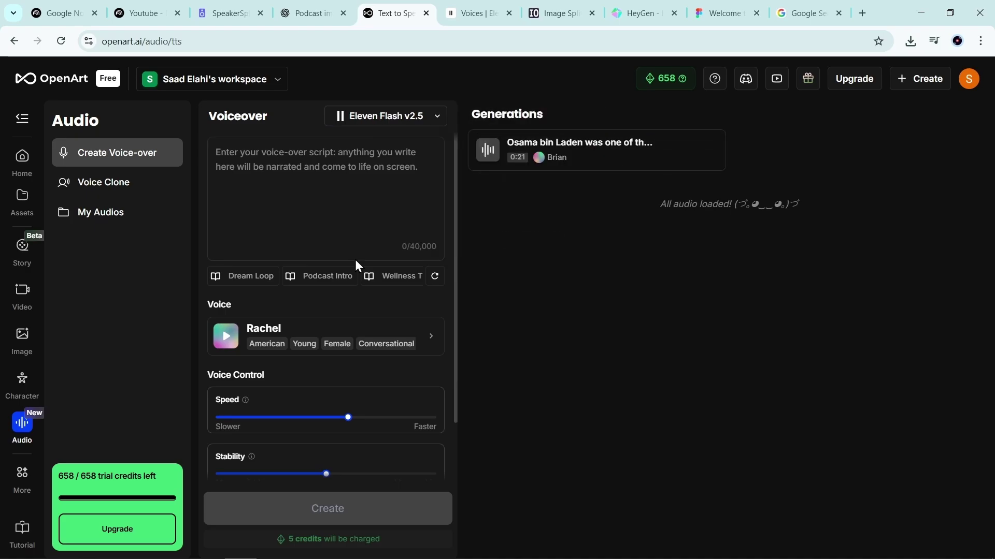
Step: Upload a reference audio file to Voice Clone, keeping the trimmed 15-second selection
{"action": "left_click", "coordinate": [118, 190]}
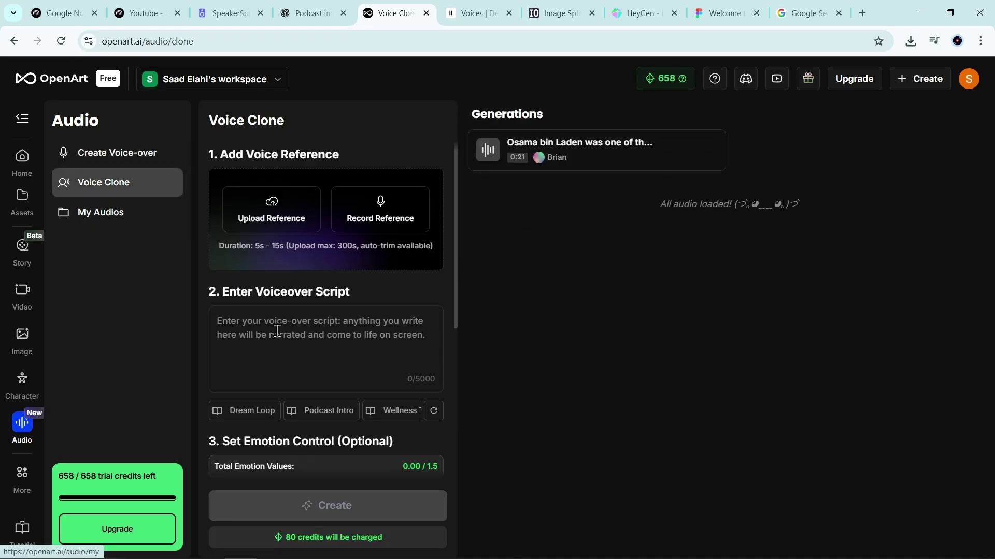
{"action": "left_click", "coordinate": [258, 225]}
{"action": "double_click", "coordinate": [341, 290]}
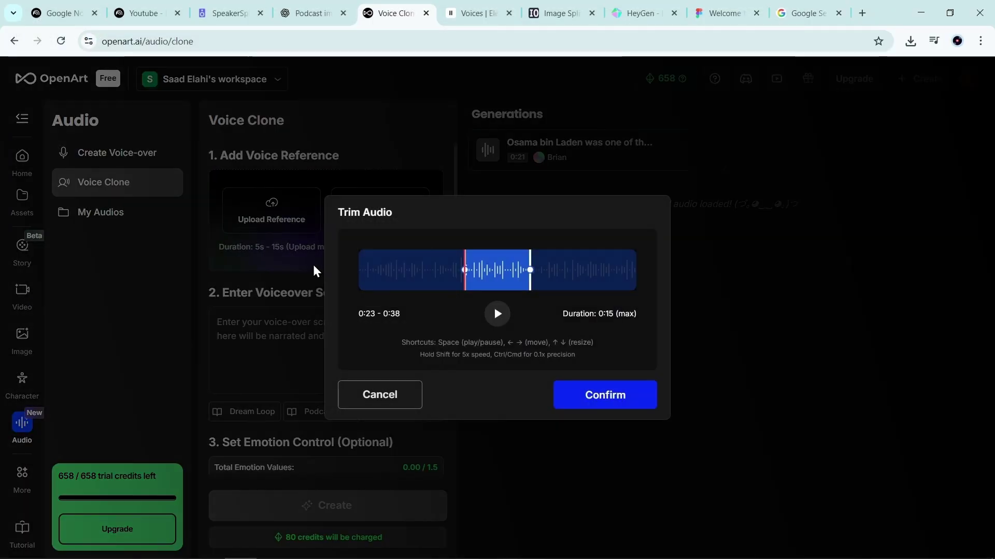
{"action": "key", "text": "Return"}
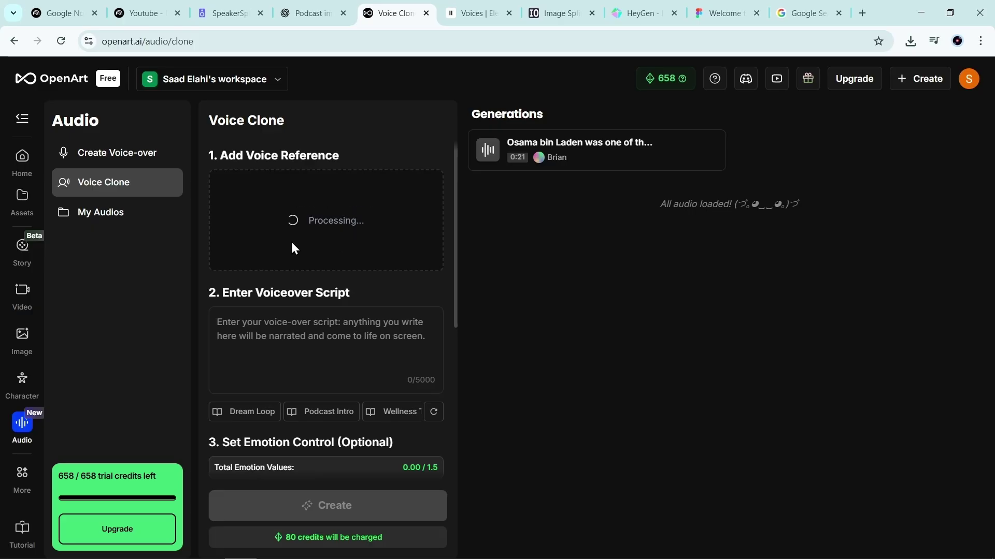
{"action": "scroll", "coordinate": [295, 274], "scroll_direction": "down", "scroll_amount": 2}
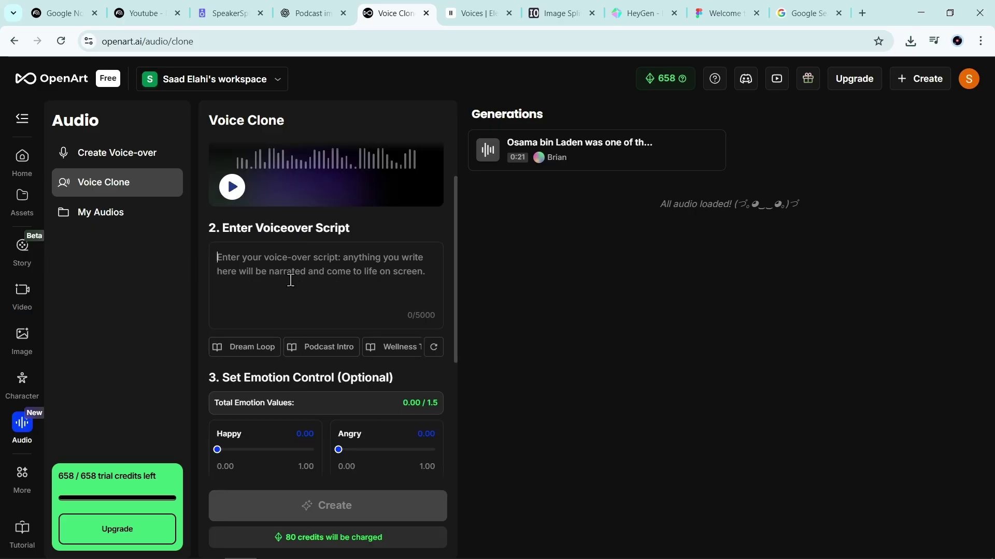
{"action": "left_click", "coordinate": [256, 272]}
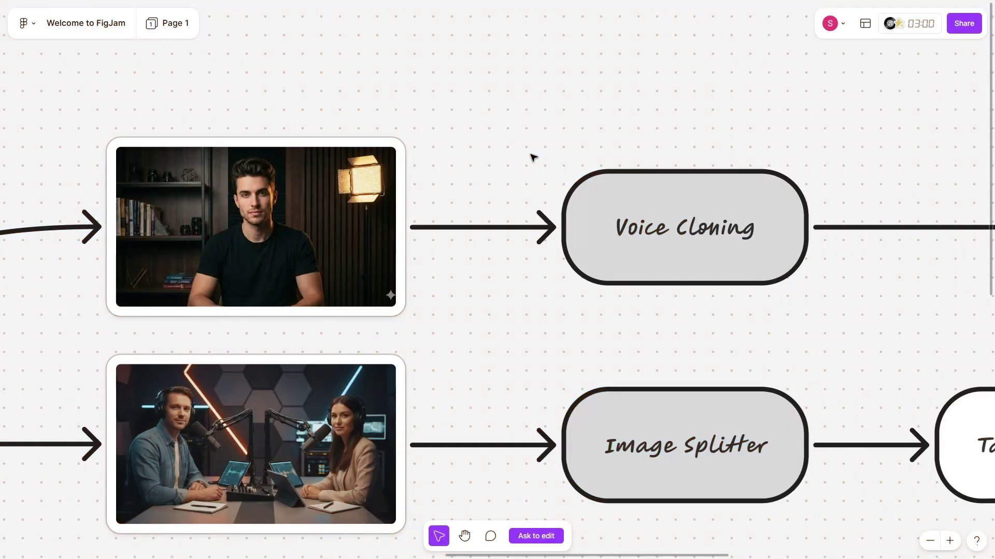
Step: Navigate the FigJam board to the Talking Photo step and its orange note listing HeyGen
{"action": "scroll", "coordinate": [530, 155], "scroll_direction": "right", "scroll_amount": 10}
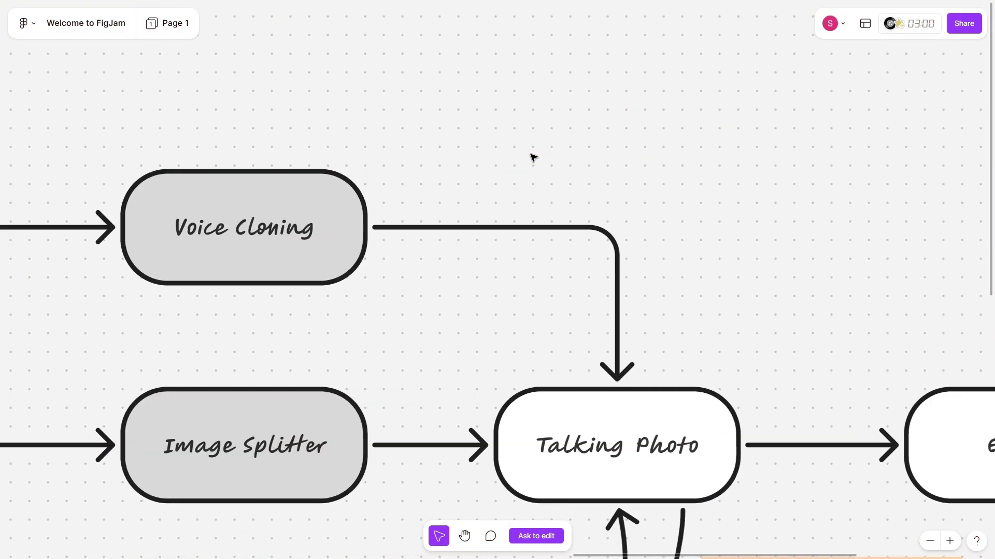
{"action": "scroll", "coordinate": [578, 281], "scroll_direction": "down", "scroll_amount": 3}
{"action": "left_click", "coordinate": [578, 281]}
{"action": "scroll", "coordinate": [578, 281], "scroll_direction": "up", "scroll_amount": 3}
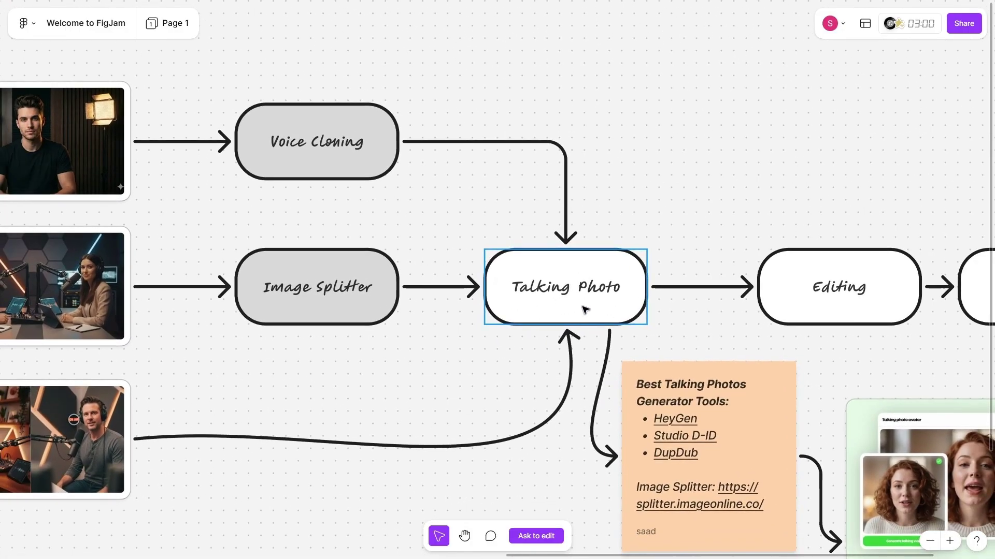
{"action": "scroll", "coordinate": [591, 314], "scroll_direction": "down", "scroll_amount": 5}
{"action": "scroll", "coordinate": [591, 315], "scroll_direction": "up", "scroll_amount": 5}
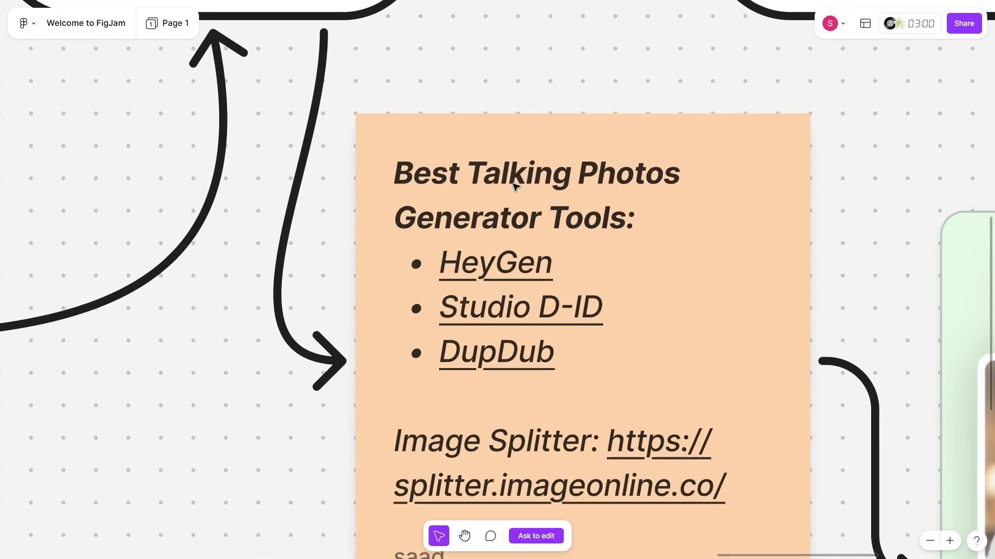
{"action": "scroll", "coordinate": [513, 188], "scroll_direction": "down", "scroll_amount": 3}
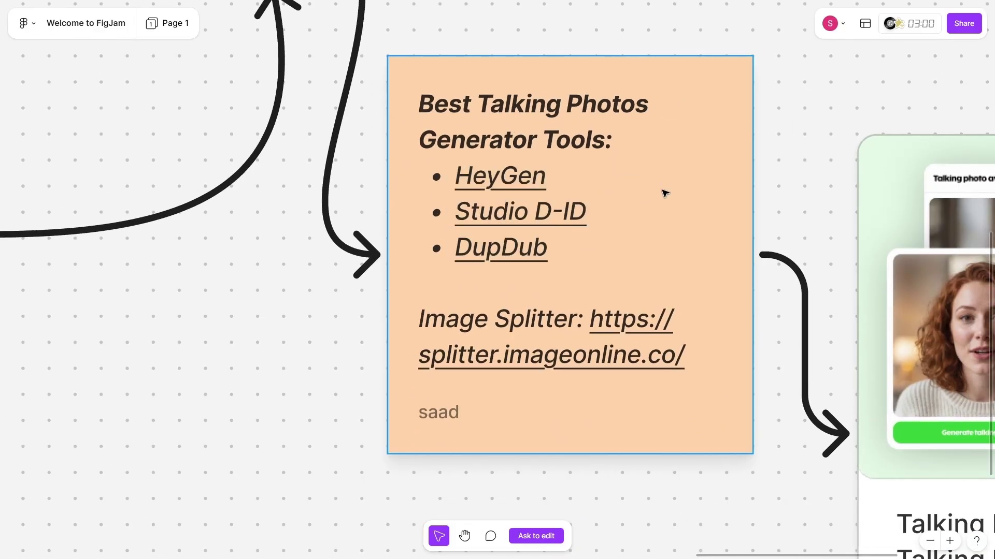
{"action": "scroll", "coordinate": [652, 214], "scroll_direction": "right", "scroll_amount": 6}
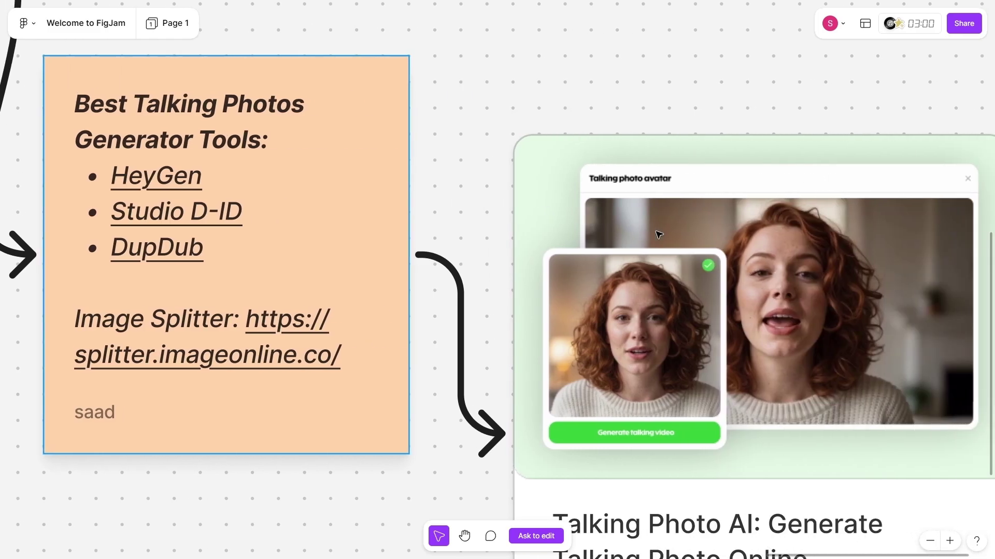
{"action": "scroll", "coordinate": [657, 231], "scroll_direction": "down", "scroll_amount": 3}
Step: Open HeyGen from the note, start a 16:9 AI studio video, and delete Scene 1's avatar
{"action": "left_click", "coordinate": [654, 425]}
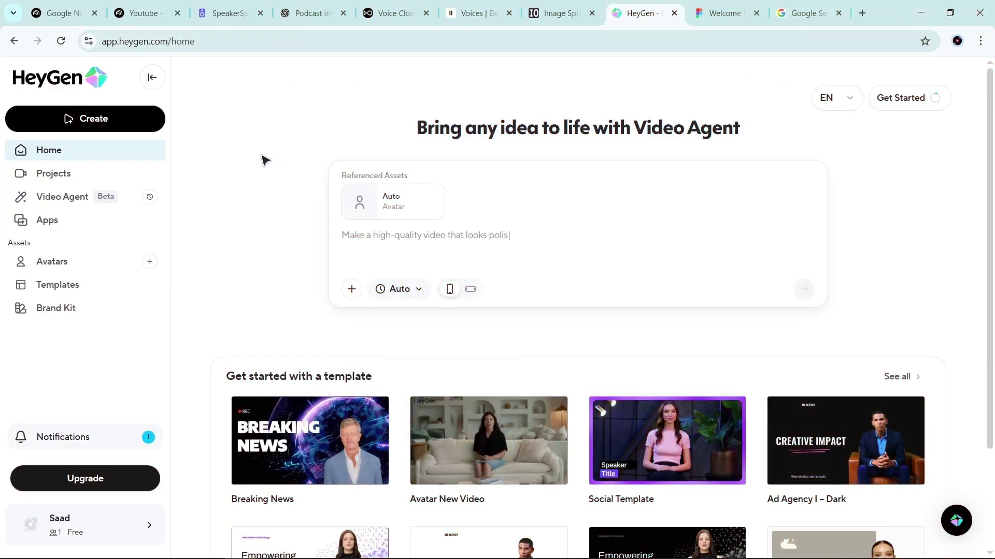
{"action": "left_click", "coordinate": [110, 123]}
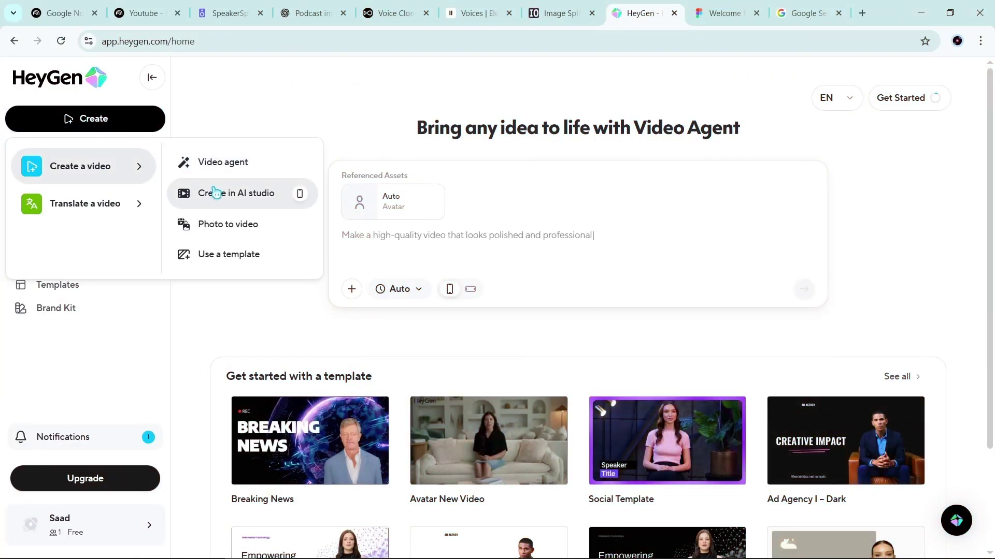
{"action": "left_click", "coordinate": [242, 201]}
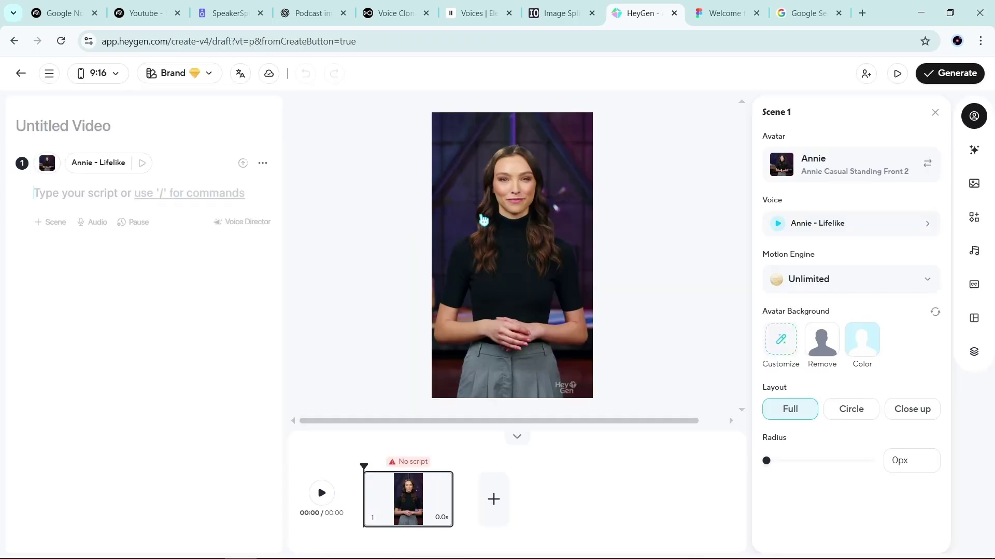
{"action": "left_click", "coordinate": [109, 78]}
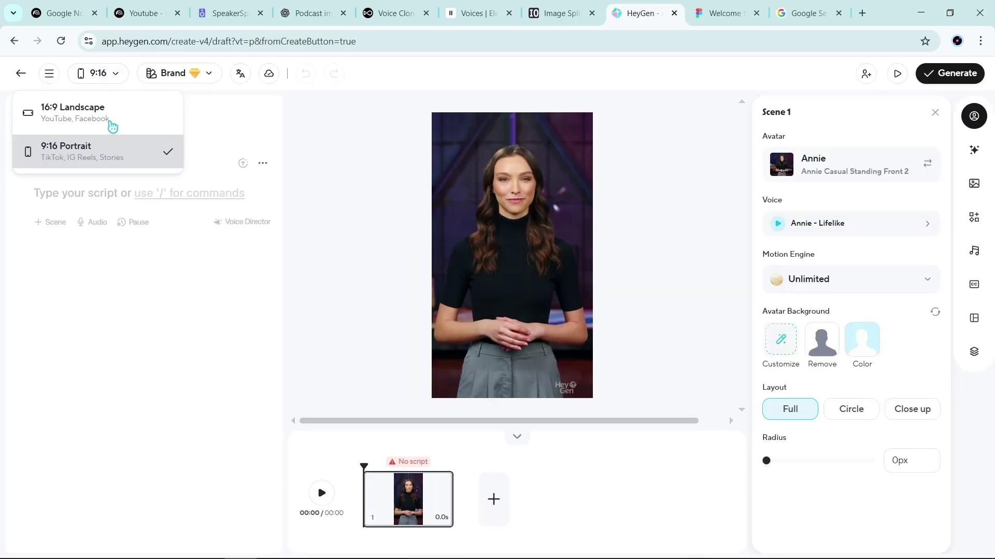
{"action": "left_click", "coordinate": [112, 127]}
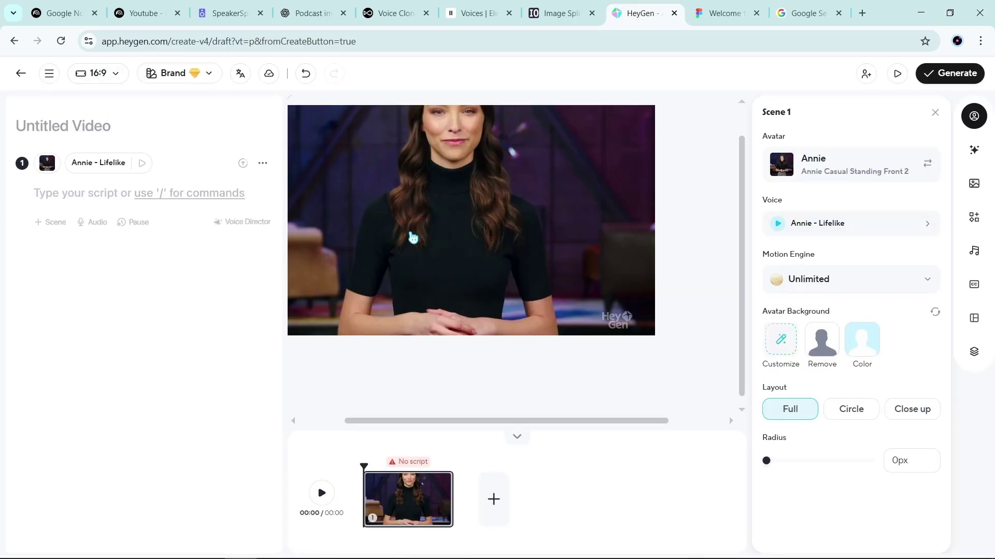
{"action": "mouse_move", "coordinate": [418, 227]}
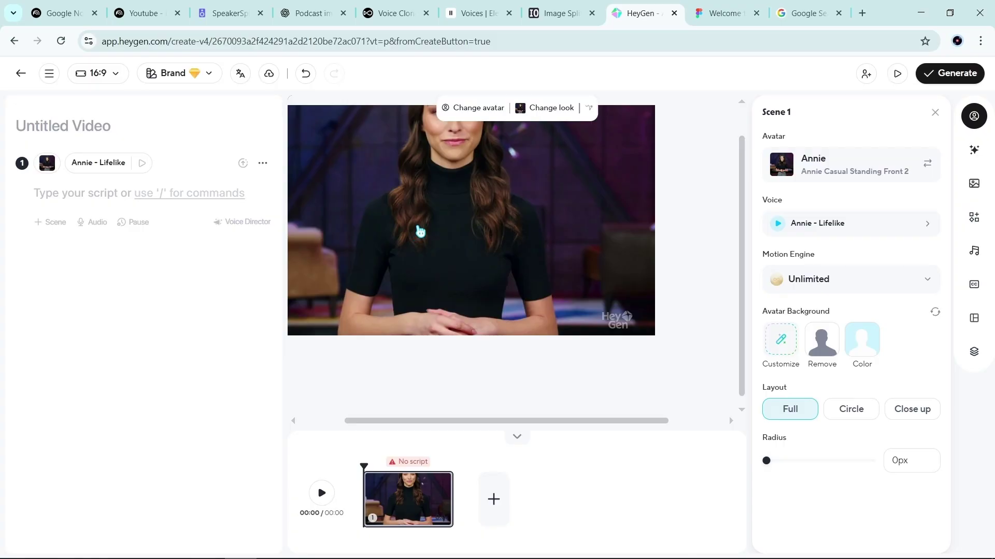
{"action": "key", "text": "Delete"}
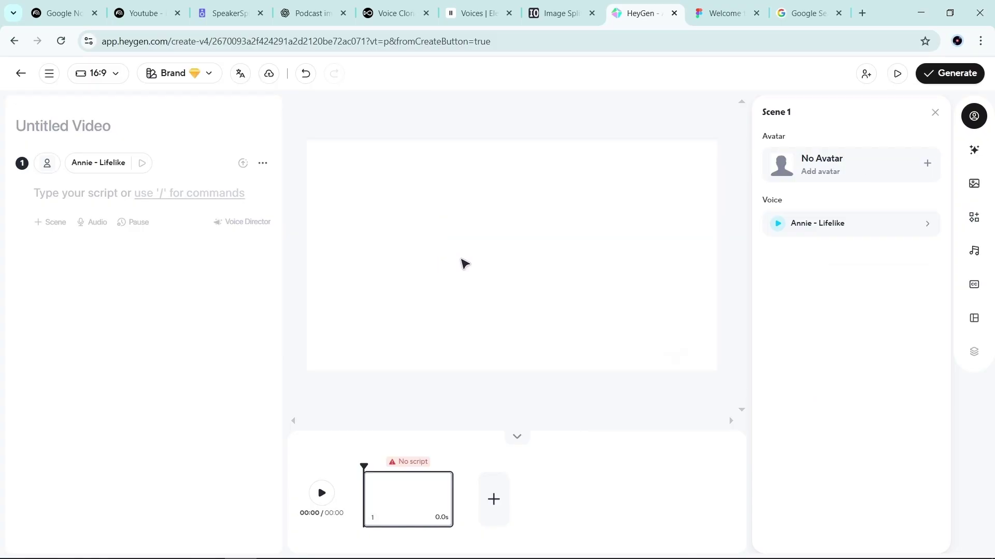
Step: Create the photo avatar 'male' by uploading the headphone-wearing man's studio photo
{"action": "left_click", "coordinate": [892, 174]}
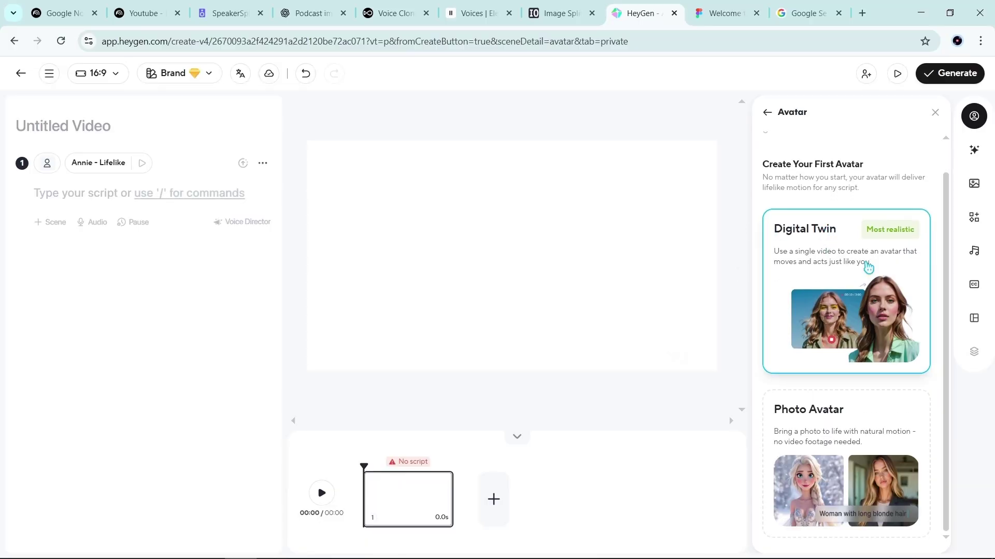
{"action": "left_click", "coordinate": [808, 247]}
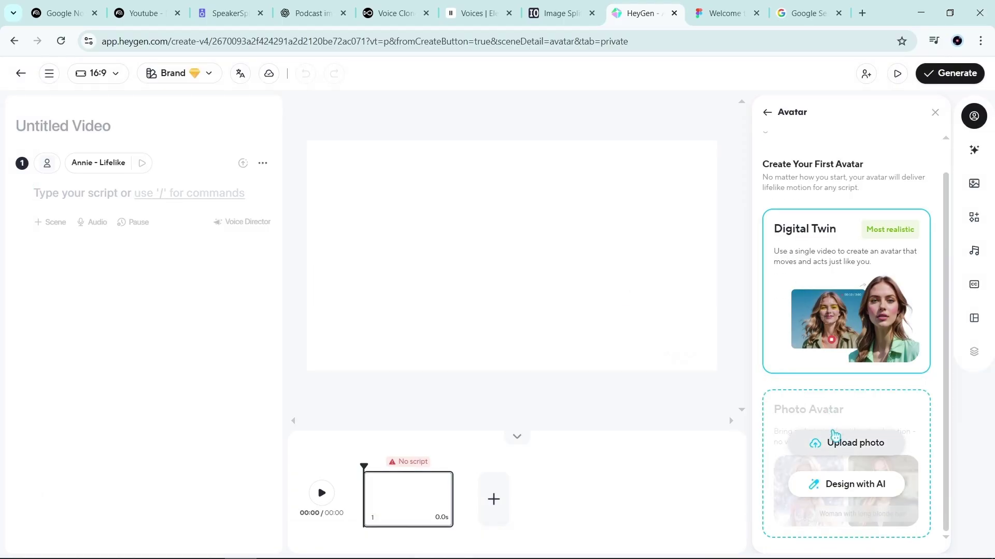
{"action": "left_click", "coordinate": [832, 443]}
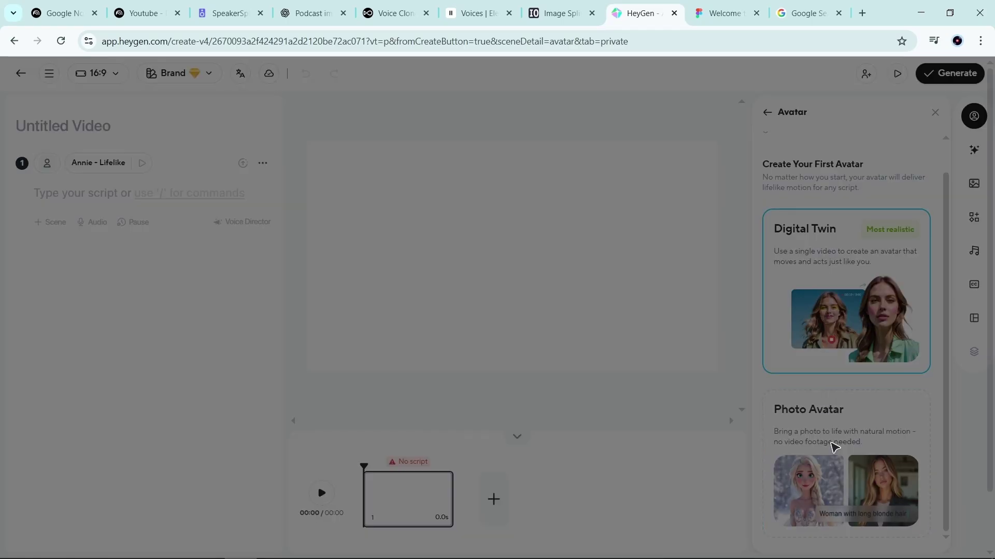
{"action": "left_click", "coordinate": [478, 265]}
{"action": "double_click", "coordinate": [511, 163]}
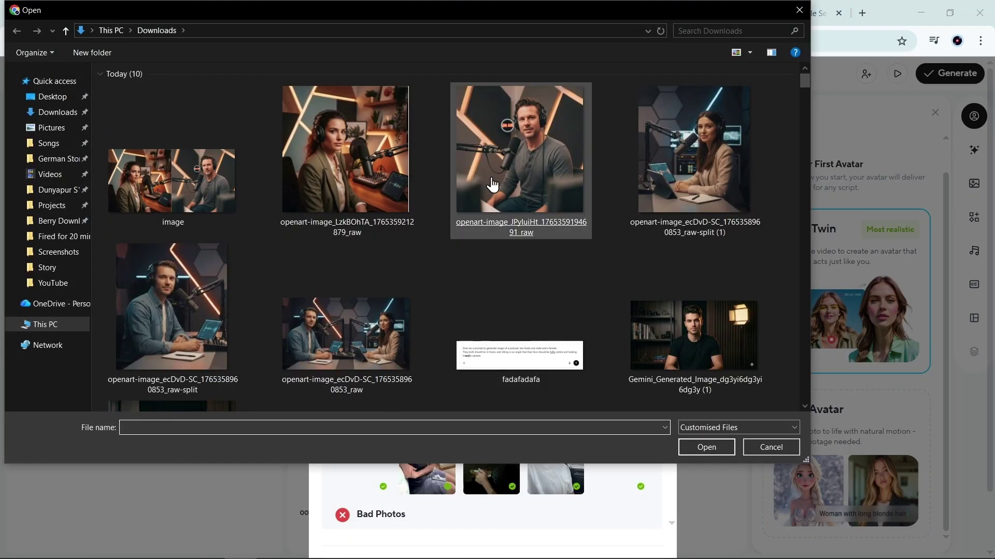
{"action": "scroll", "coordinate": [422, 282], "scroll_direction": "down", "scroll_amount": 5}
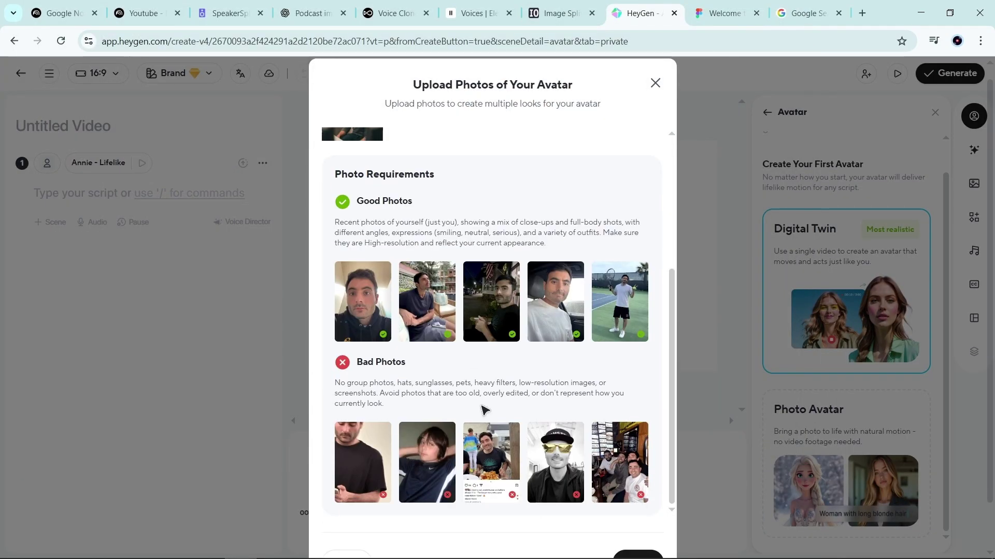
{"action": "left_click", "coordinate": [630, 512]}
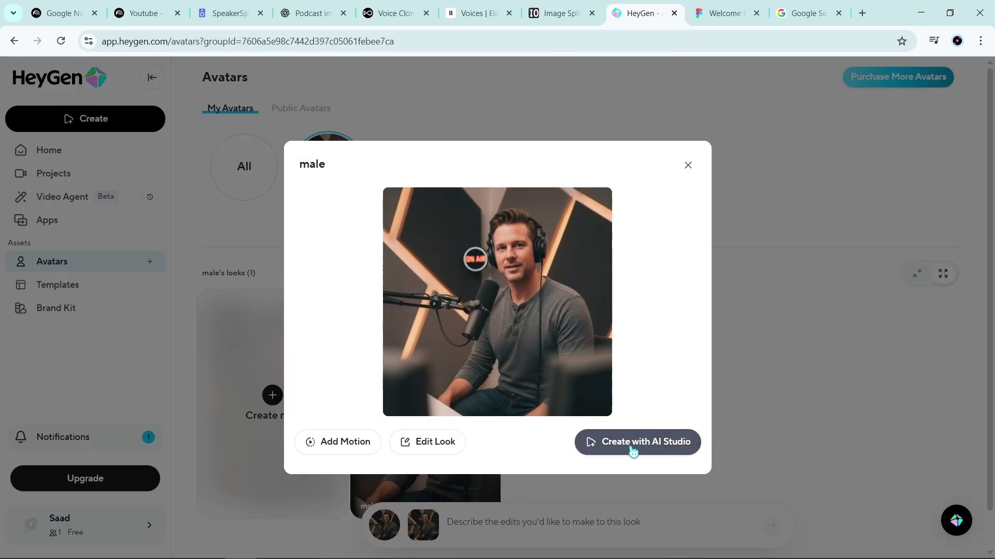
Step: Open the male avatar in AI Studio, reposition it, and add Male__Short_.MP3 as its audio
{"action": "left_click", "coordinate": [633, 448]}
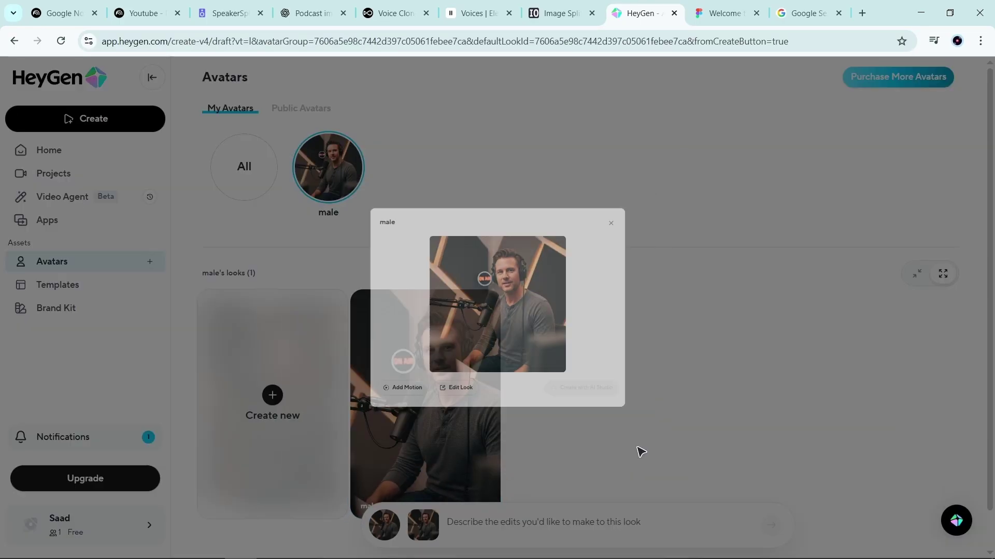
{"action": "left_click_drag", "start_coordinate": [437, 231], "coordinate": [540, 295]}
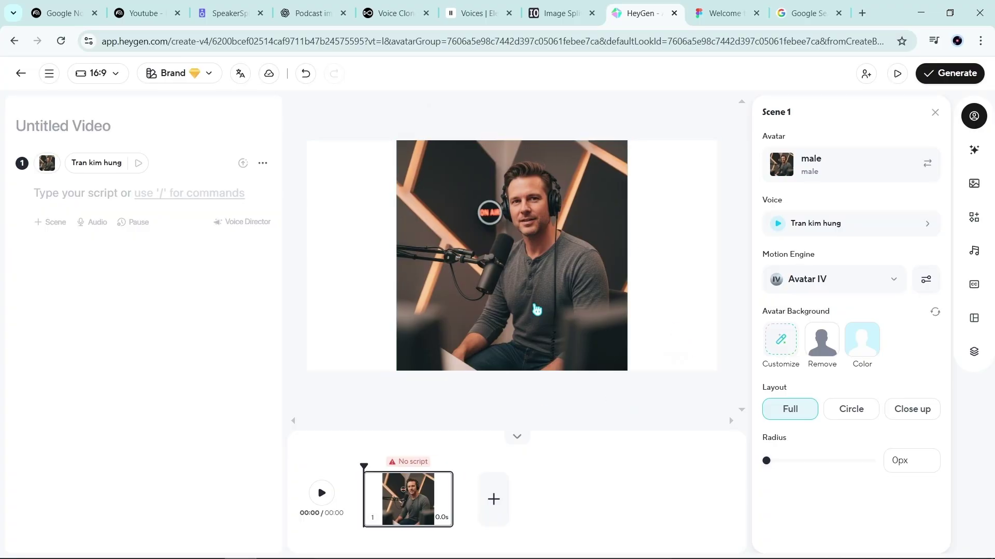
{"action": "left_click", "coordinate": [99, 224]}
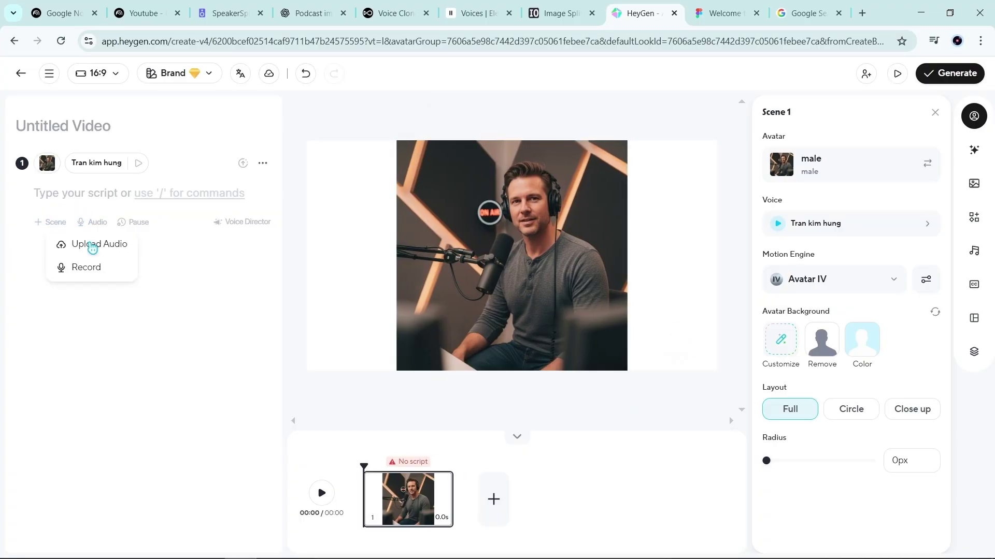
{"action": "left_click", "coordinate": [95, 244]}
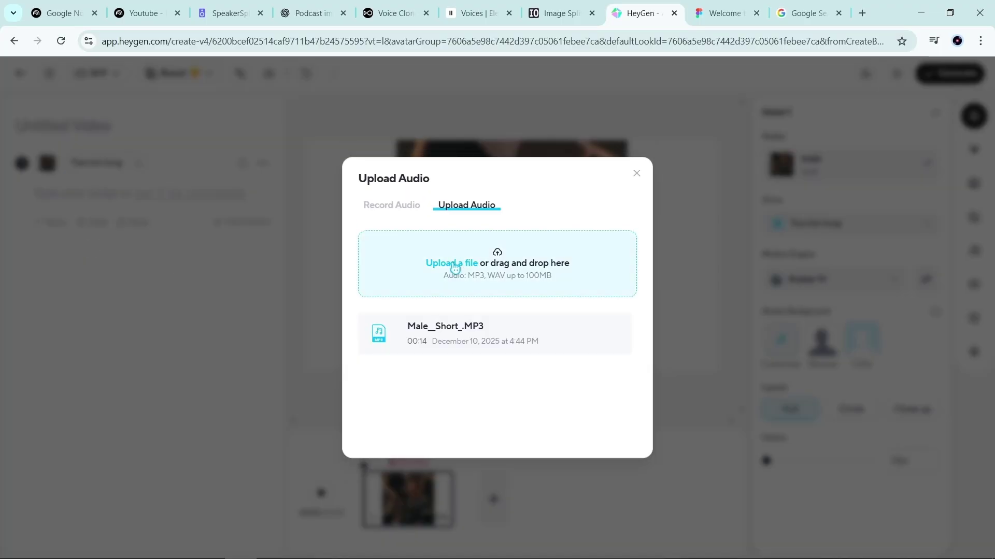
{"action": "left_click", "coordinate": [452, 265]}
{"action": "double_click", "coordinate": [341, 172]}
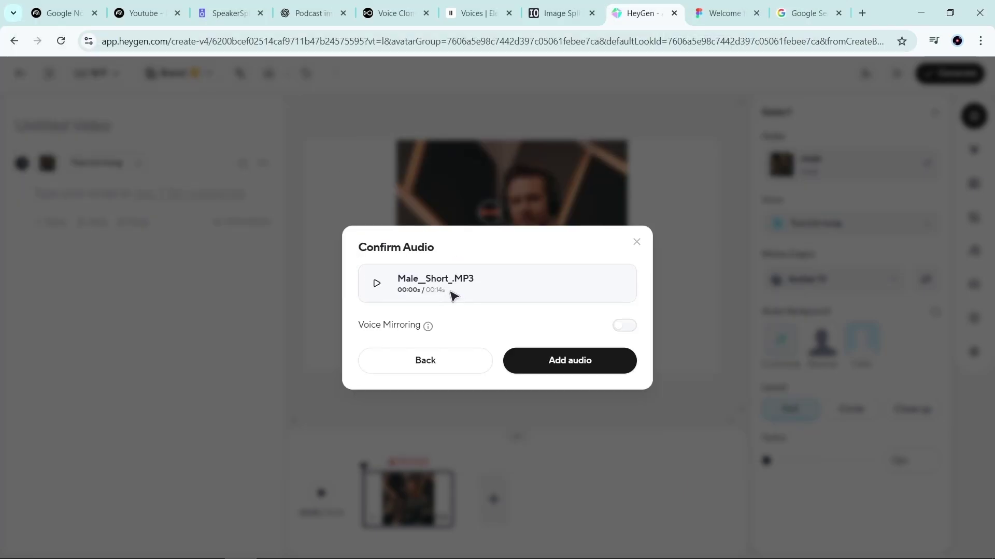
{"action": "left_click", "coordinate": [556, 369]}
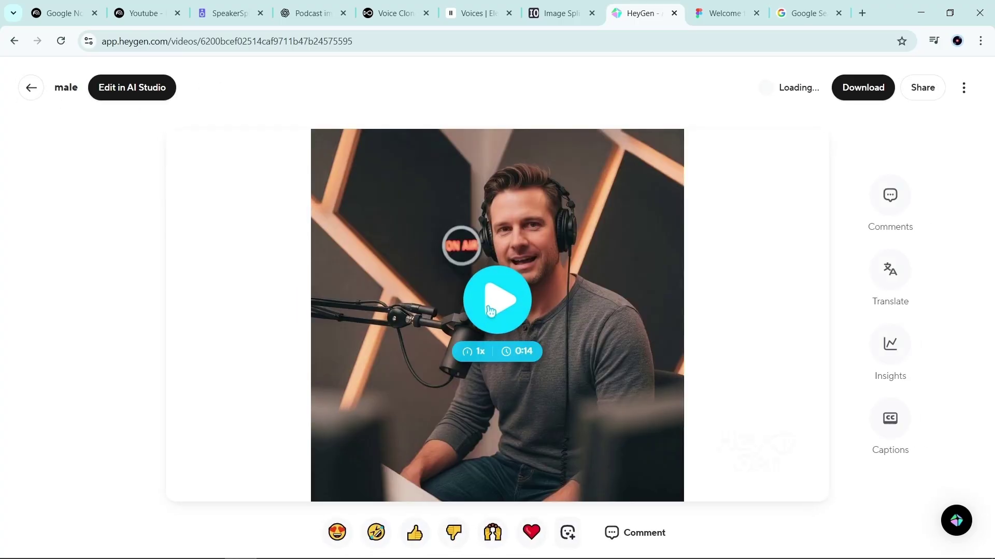
Step: Play the generated 14-second 'male' video, dismiss the feedback prompt, and show its download options
{"action": "left_click", "coordinate": [489, 310]}
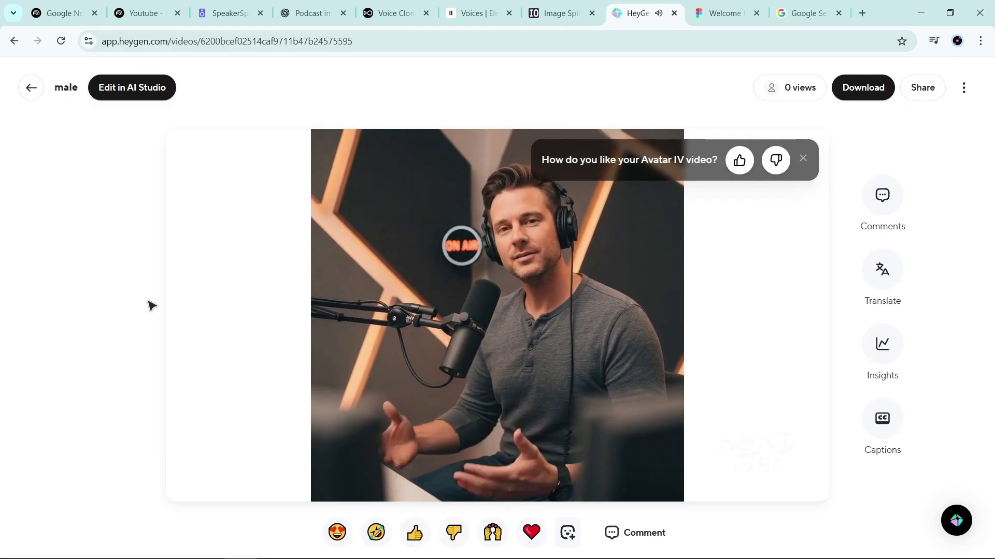
{"action": "left_click", "coordinate": [806, 161]}
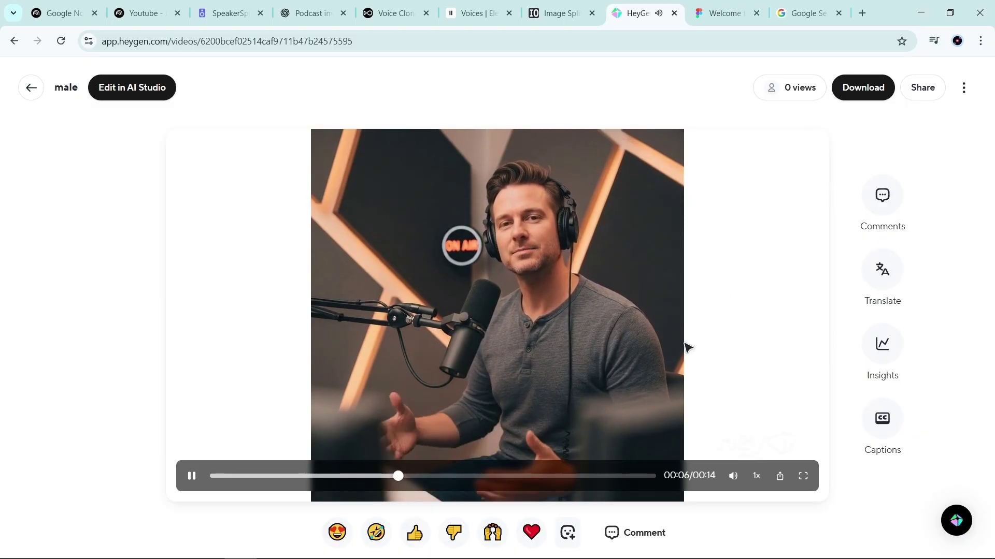
{"action": "left_click", "coordinate": [863, 99]}
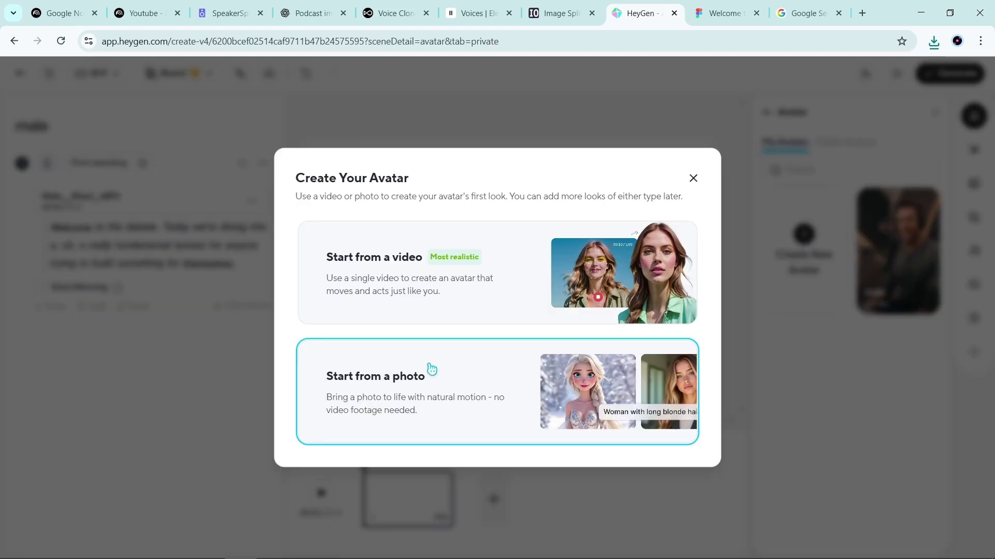
Step: Create a photo avatar from the headphone-wearing woman's photo
{"action": "left_click", "coordinate": [431, 369]}
{"action": "left_click", "coordinate": [491, 262]}
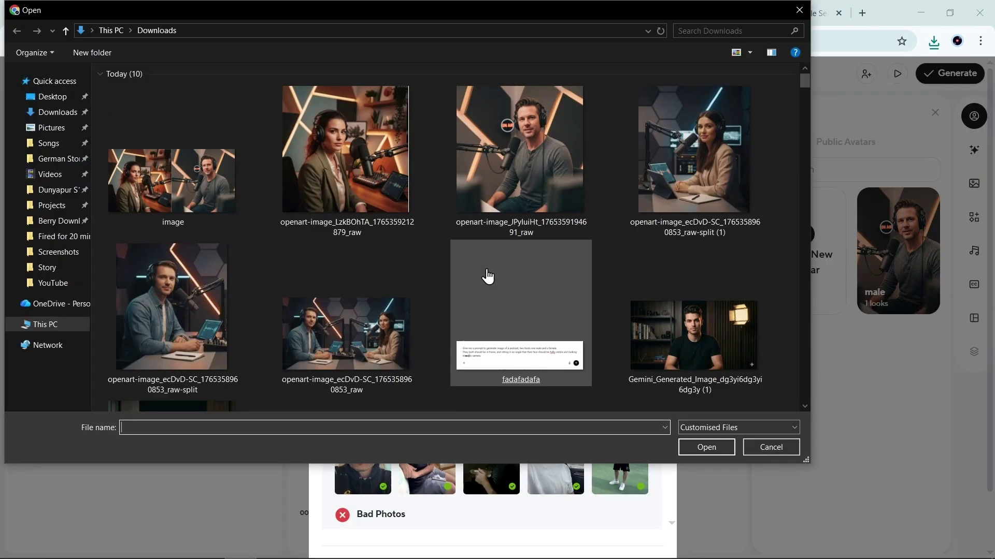
{"action": "double_click", "coordinate": [334, 111]}
{"action": "scroll", "coordinate": [437, 317], "scroll_direction": "down", "scroll_amount": 2}
{"action": "left_click", "coordinate": [641, 513]}
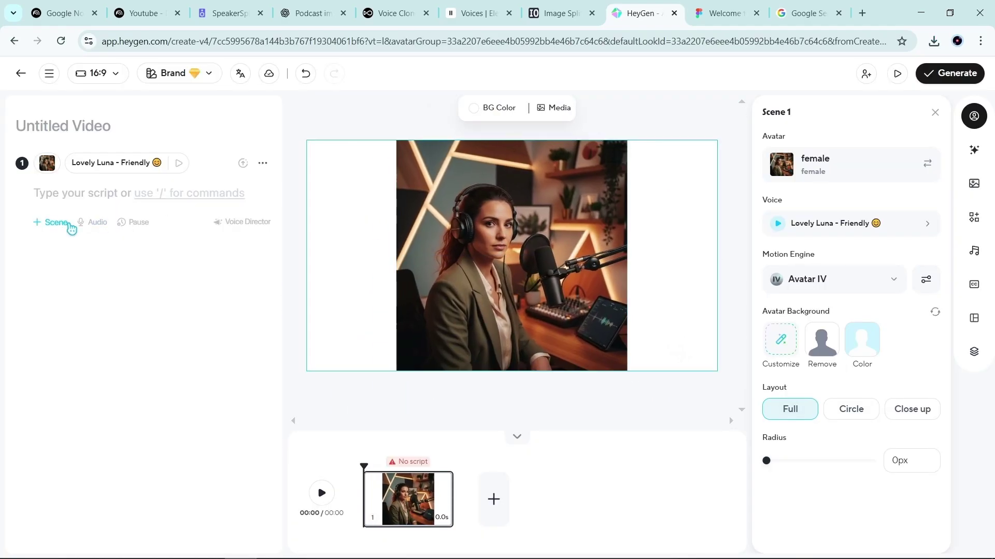
Step: Browse for the Female__Short_.MP3 recording as the female avatar's script audio
{"action": "left_click", "coordinate": [92, 223]}
{"action": "left_click", "coordinate": [435, 266]}
{"action": "key", "text": "Escape"}
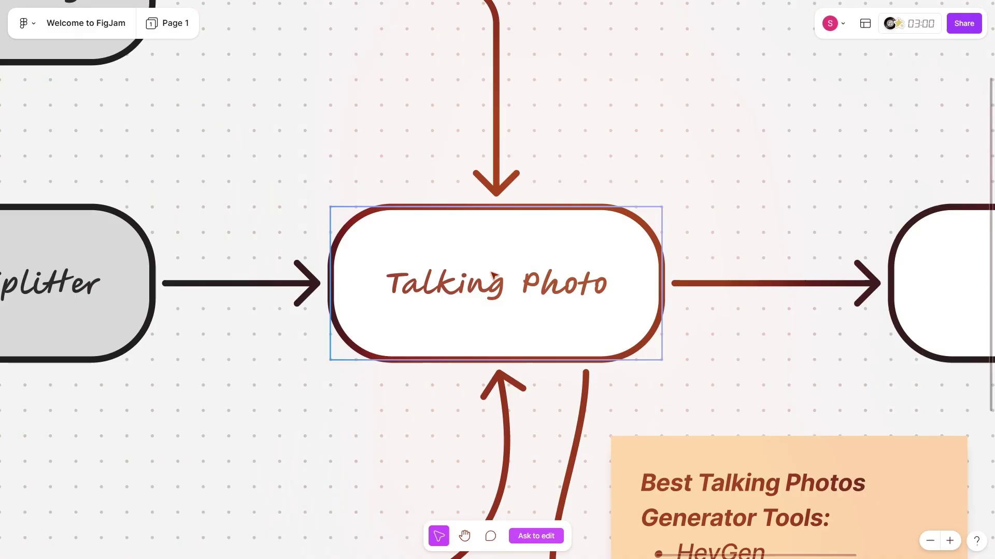
{"action": "scroll", "coordinate": [487, 278], "scroll_direction": "right", "scroll_amount": 5}
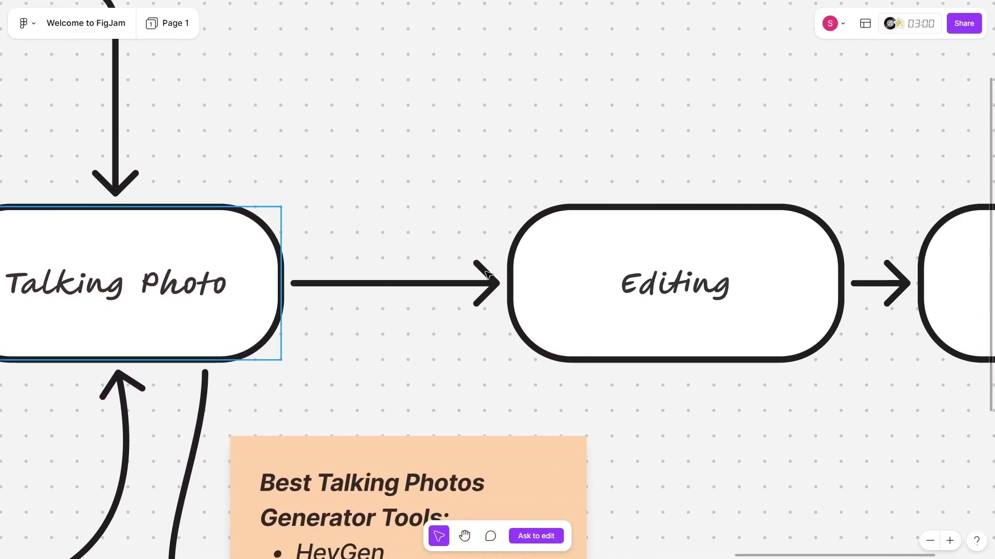
{"action": "scroll", "coordinate": [486, 274], "scroll_direction": "right", "scroll_amount": 6}
{"action": "scroll", "coordinate": [484, 276], "scroll_direction": "left", "scroll_amount": 2}
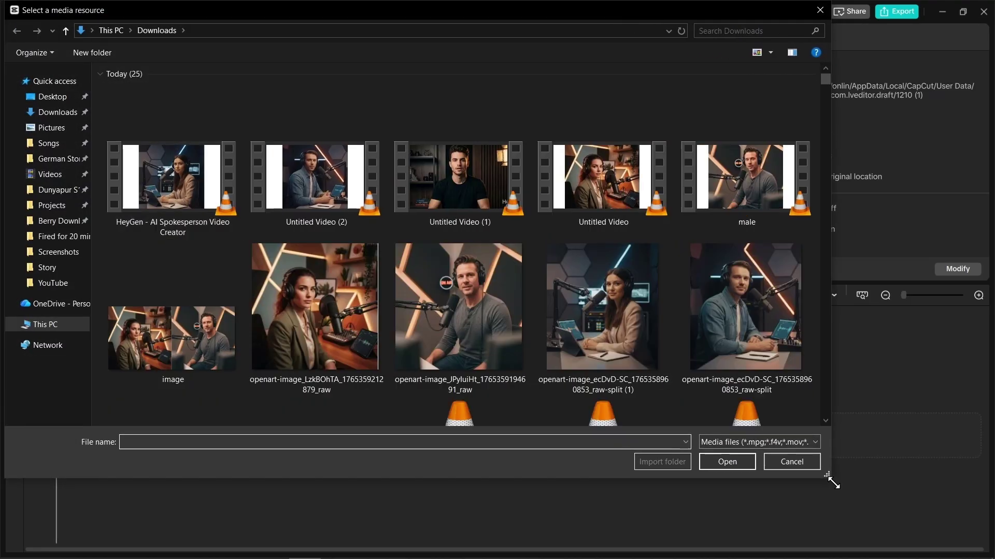
Step: Import the five host videos and sort the media by time created
{"action": "left_click", "coordinate": [104, 199]}
{"action": "left_click", "coordinate": [762, 181], "text": "shift"}
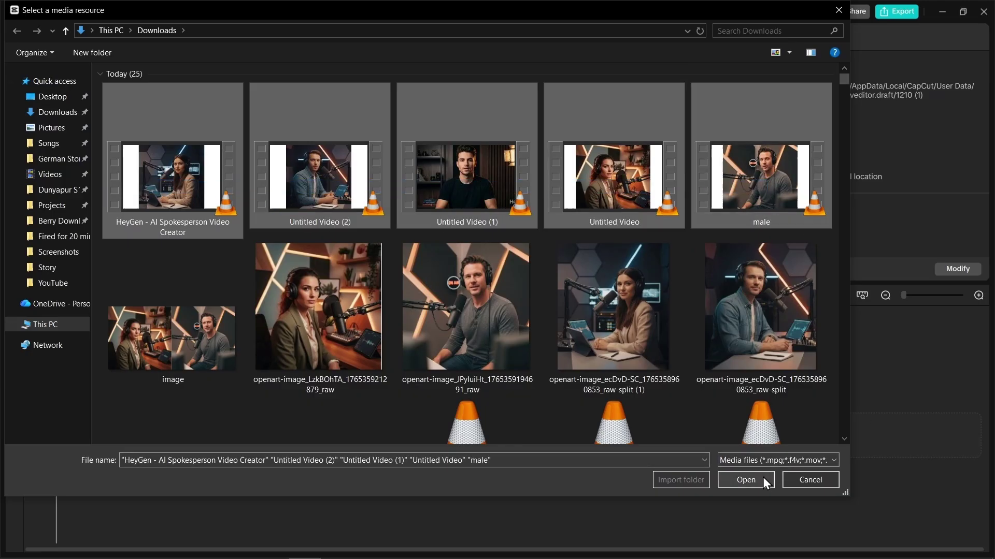
{"action": "left_click", "coordinate": [746, 479]}
{"action": "scroll", "coordinate": [282, 181], "scroll_direction": "down", "scroll_amount": 1}
{"action": "scroll", "coordinate": [282, 178], "scroll_direction": "up", "scroll_amount": 1}
{"action": "left_click", "coordinate": [259, 65]}
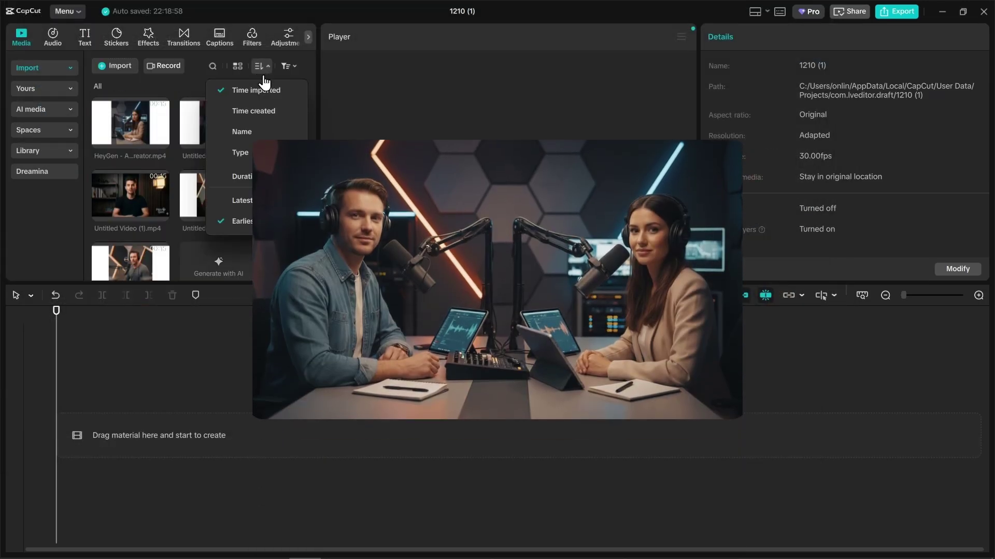
{"action": "left_click", "coordinate": [280, 115]}
Step: Place Untitled Video (2).mp4, then the HeyGen clip, back to back on the timeline
{"action": "scroll", "coordinate": [280, 171], "scroll_direction": "down", "scroll_amount": 1}
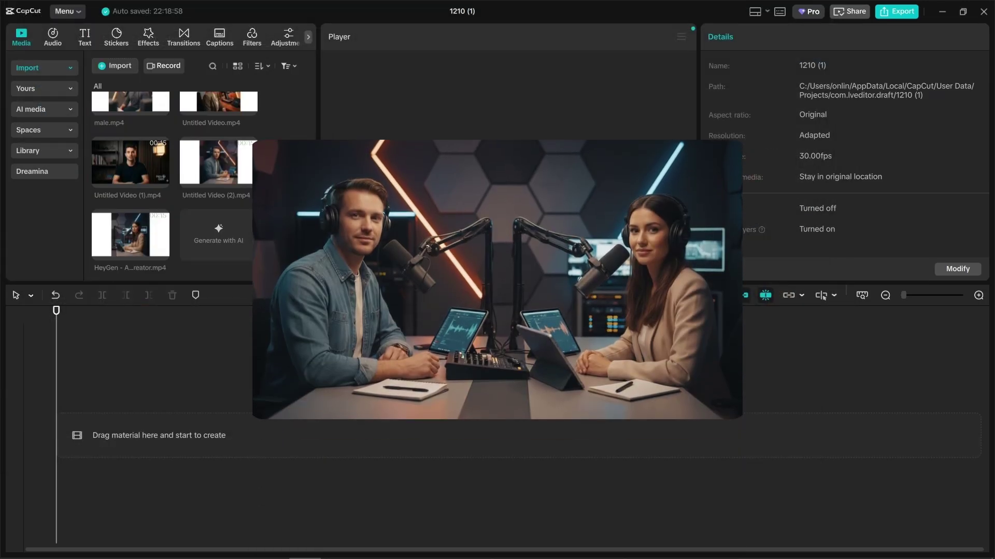
{"action": "scroll", "coordinate": [204, 186], "scroll_direction": "up", "scroll_amount": 1}
{"action": "scroll", "coordinate": [203, 186], "scroll_direction": "down", "scroll_amount": 1}
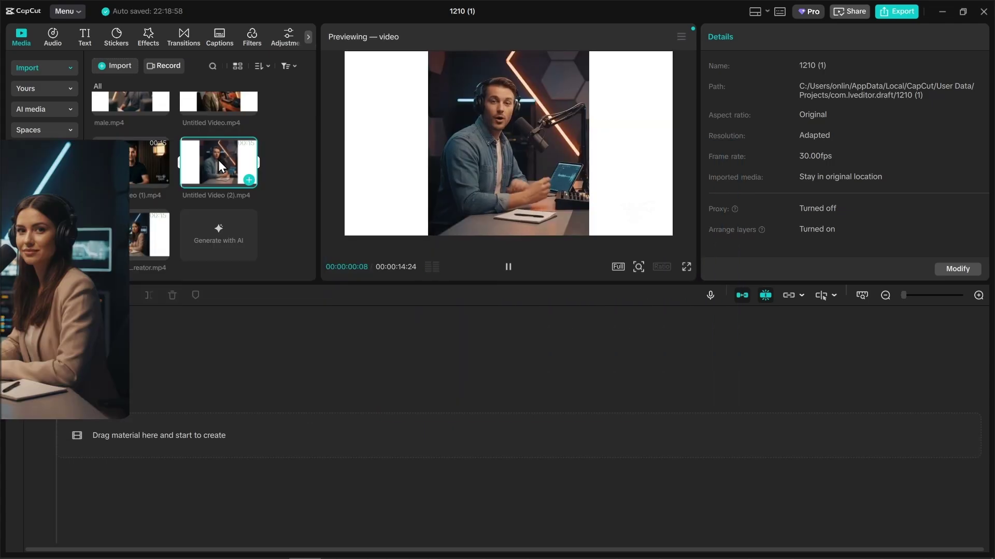
{"action": "left_click_drag", "start_coordinate": [220, 167], "coordinate": [110, 405]}
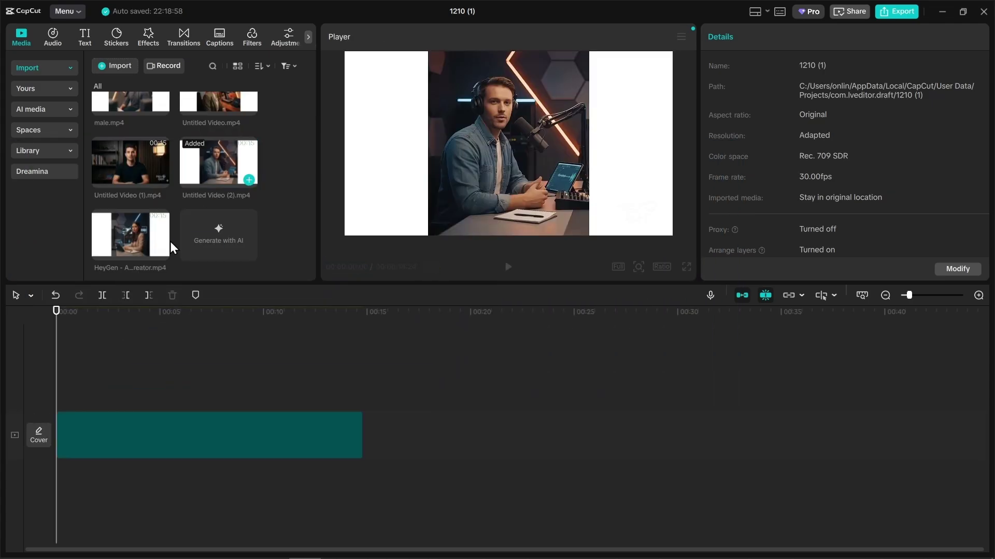
{"action": "left_click_drag", "start_coordinate": [140, 241], "coordinate": [409, 435]}
{"action": "left_click", "coordinate": [150, 435]}
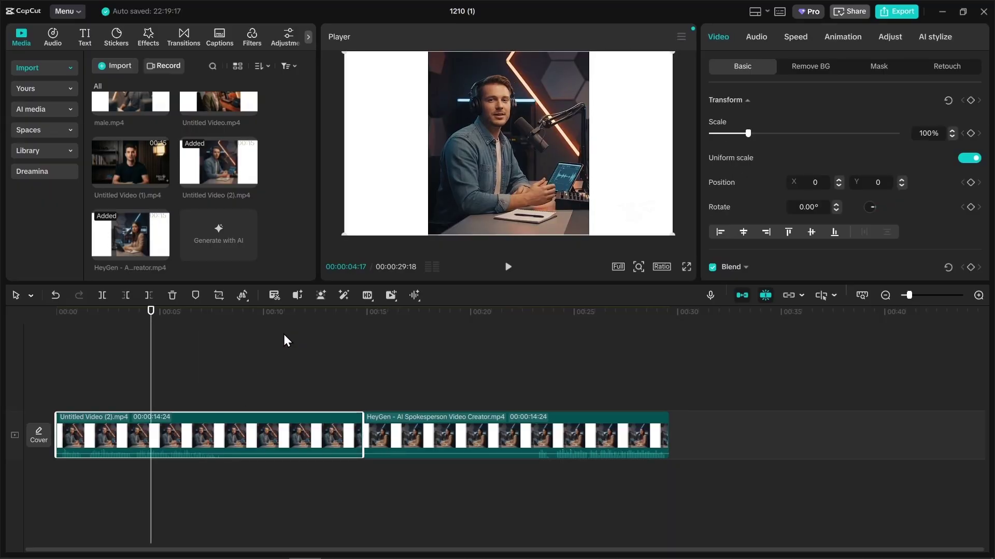
Step: Crop the white margins off both the male and female host clips
{"action": "left_click", "coordinate": [218, 296]}
{"action": "left_click_drag", "start_coordinate": [753, 279], "coordinate": [640, 278]}
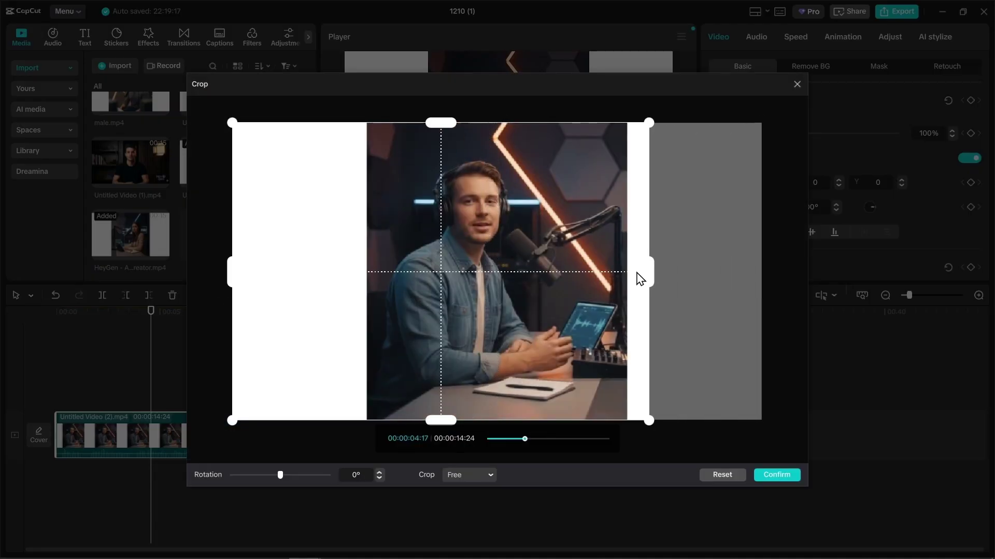
{"action": "left_click", "coordinate": [775, 475]}
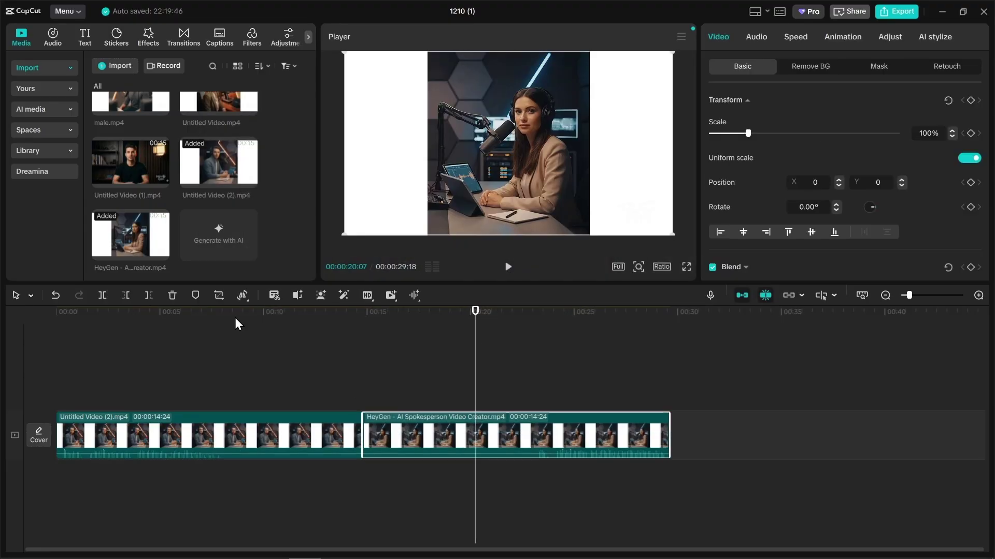
{"action": "left_click", "coordinate": [219, 296]}
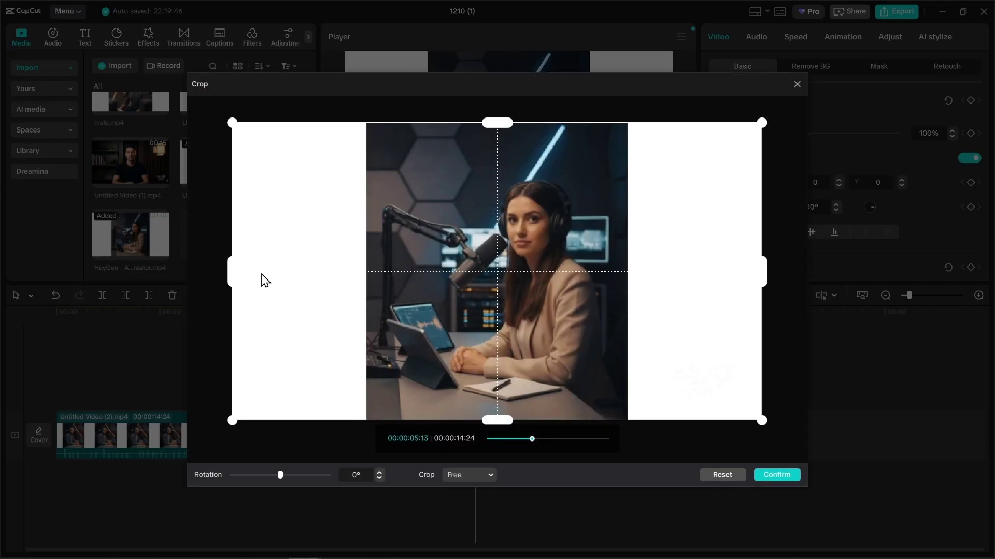
{"action": "left_click_drag", "start_coordinate": [232, 272], "coordinate": [365, 283]}
{"action": "left_click_drag", "start_coordinate": [763, 272], "coordinate": [629, 274]}
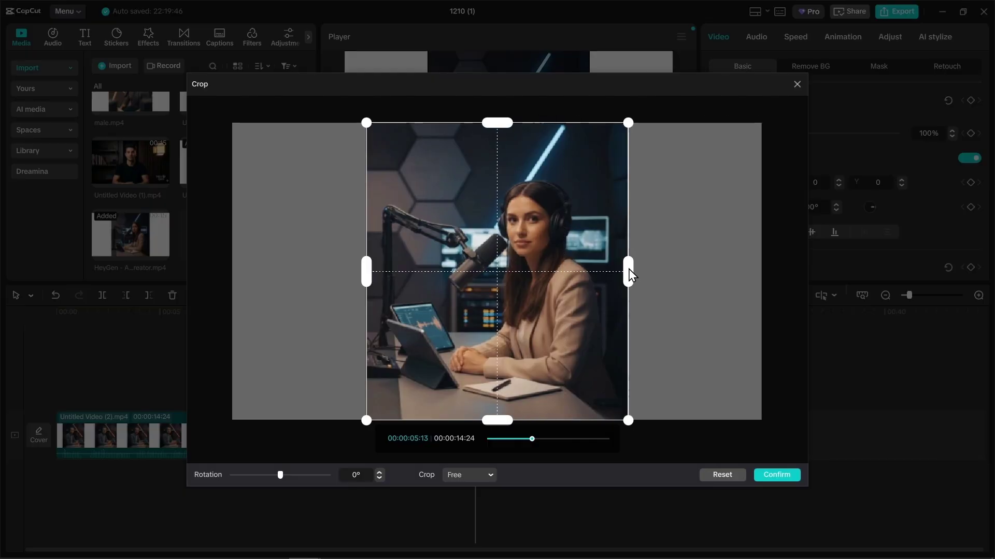
{"action": "left_click", "coordinate": [758, 473]}
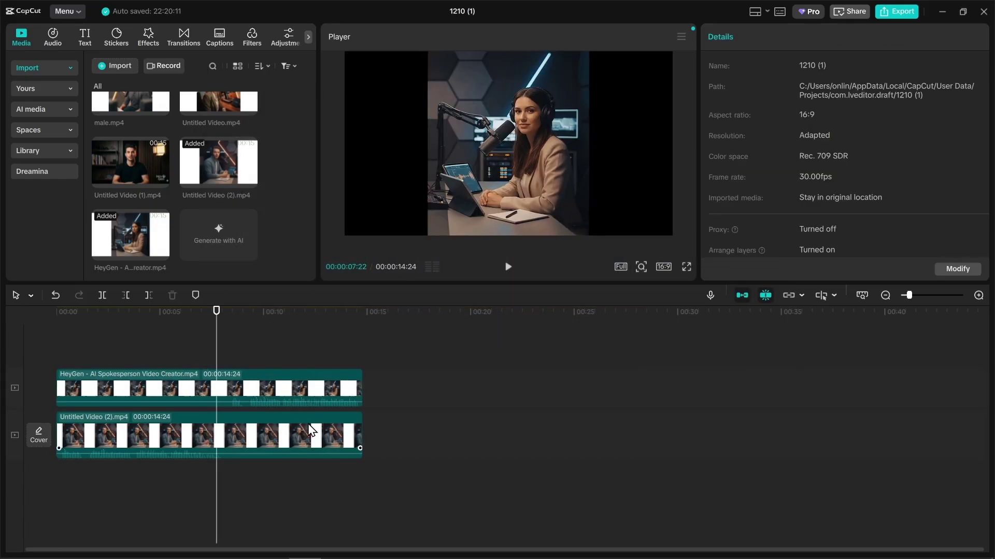
Step: Shift the clip left to Position X 952 and scale both clips together to 102%
{"action": "left_click", "coordinate": [310, 430]}
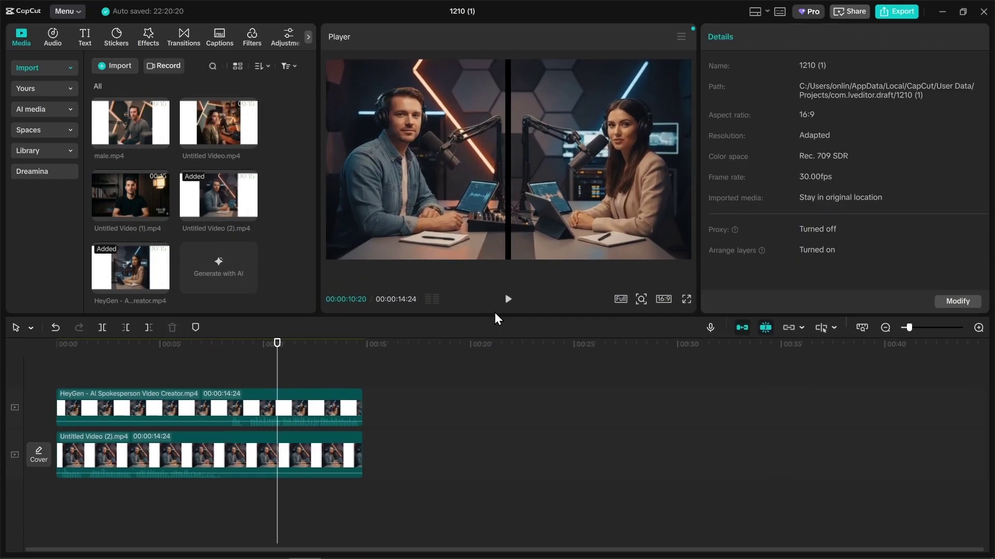
{"action": "left_click", "coordinate": [469, 194]}
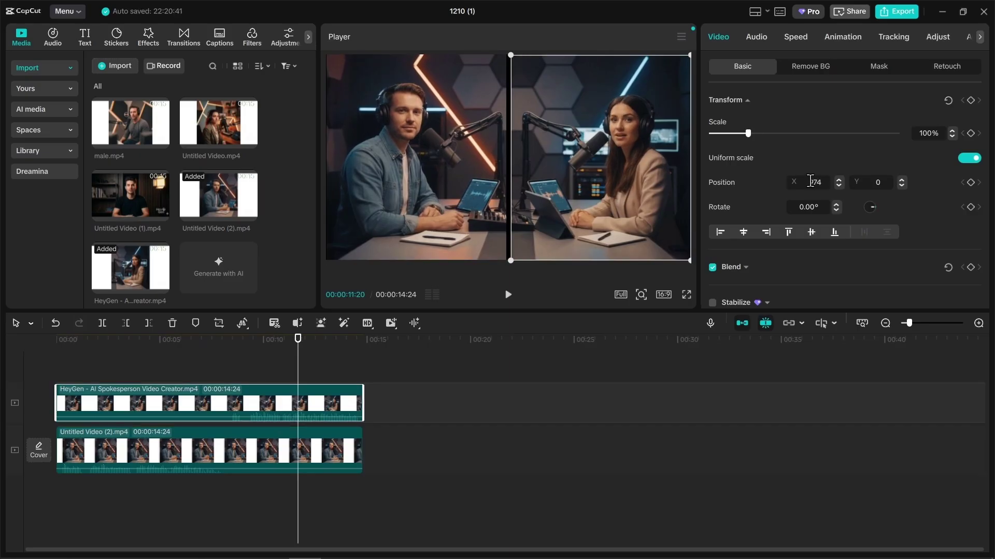
{"action": "left_click", "coordinate": [838, 185]}
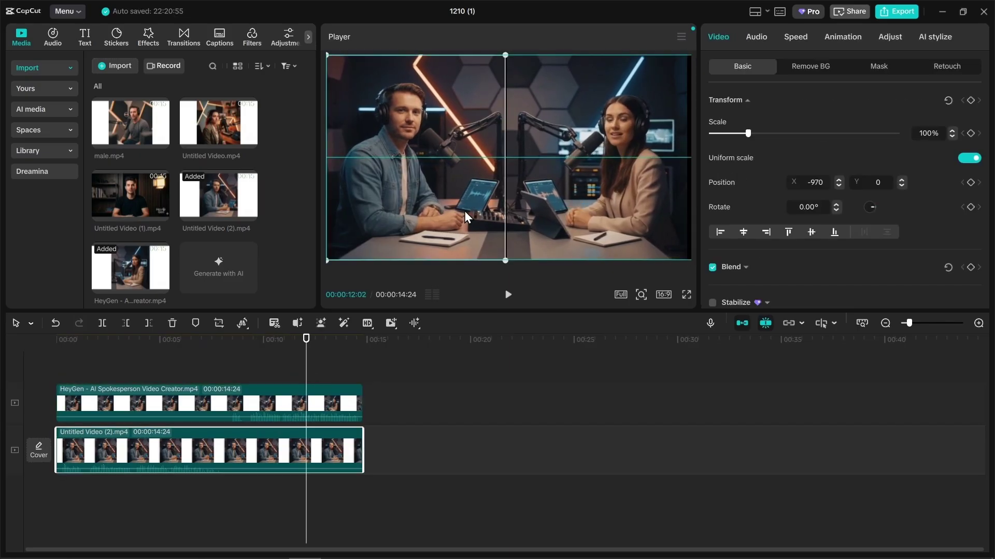
{"action": "left_click", "coordinate": [308, 370]}
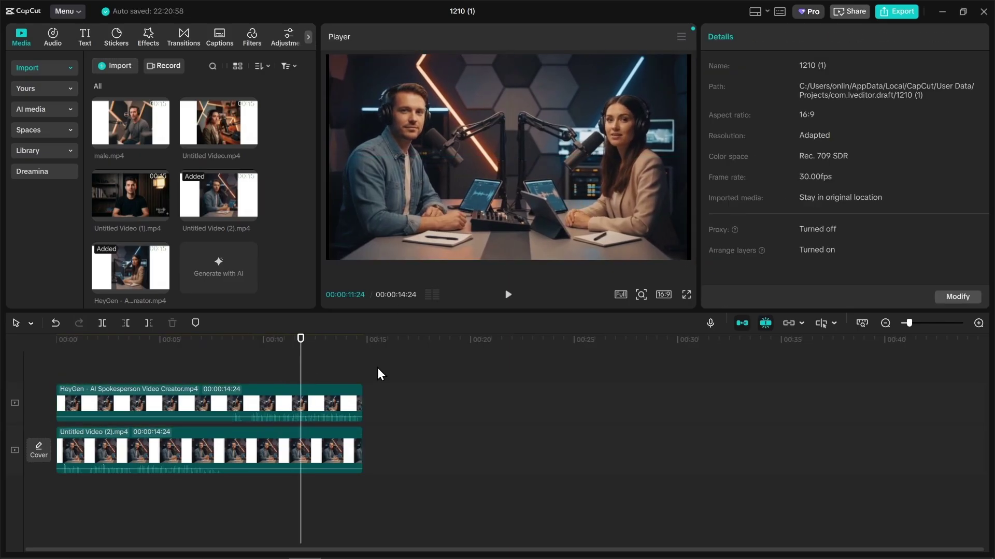
{"action": "left_click_drag", "start_coordinate": [394, 366], "coordinate": [332, 465]}
{"action": "left_click_drag", "start_coordinate": [687, 56], "coordinate": [689, 54]}
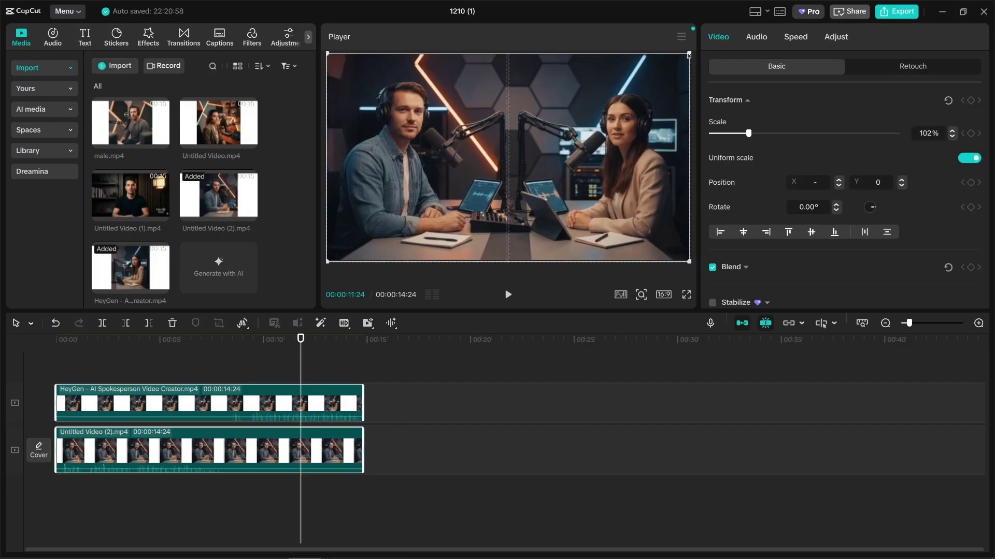
{"action": "left_click", "coordinate": [329, 373]}
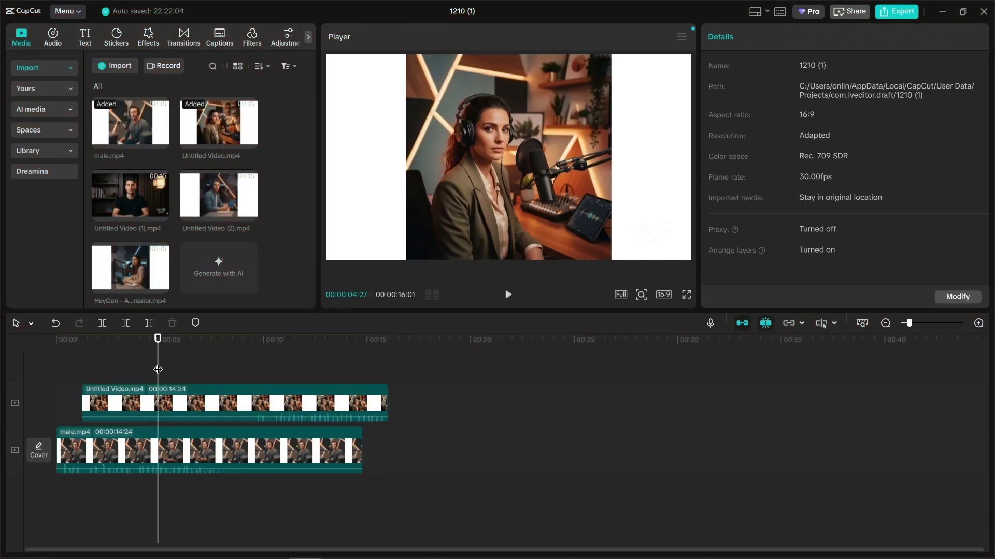
Step: Move Untitled Video after male.mp4, then crop both host clips to a 1:1 square
{"action": "left_click_drag", "start_coordinate": [190, 413], "coordinate": [466, 456]}
{"action": "left_click", "coordinate": [246, 448]}
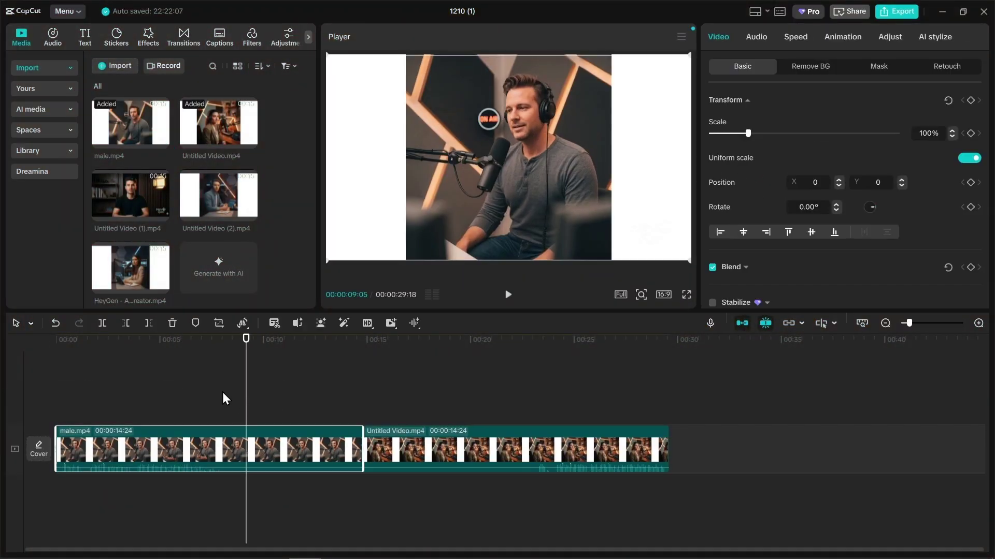
{"action": "left_click", "coordinate": [219, 322]}
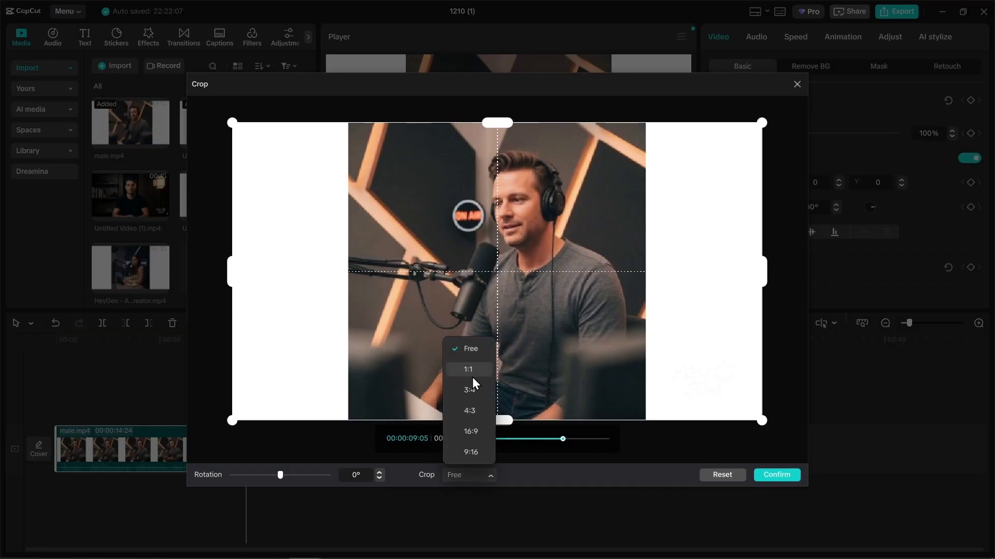
{"action": "left_click", "coordinate": [470, 372]}
{"action": "left_click", "coordinate": [766, 477]}
{"action": "left_click", "coordinate": [404, 409]}
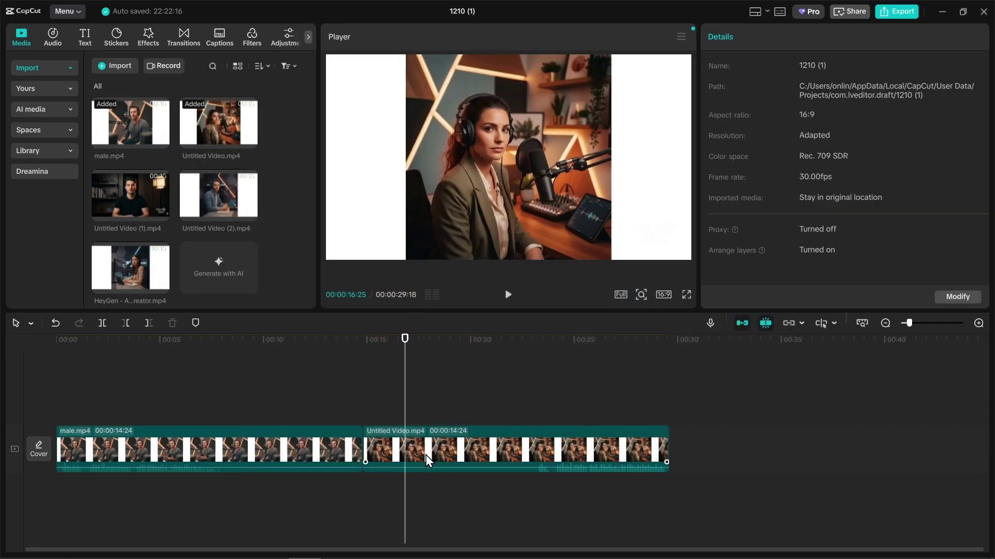
{"action": "left_click", "coordinate": [426, 459]}
{"action": "left_click", "coordinate": [218, 323]}
{"action": "left_click", "coordinate": [467, 475]}
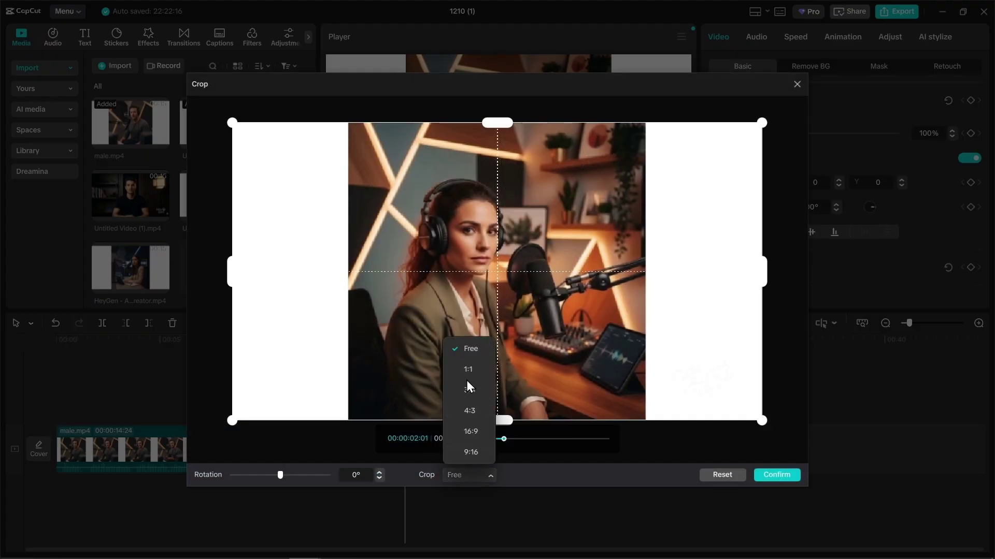
{"action": "left_click", "coordinate": [468, 389]}
{"action": "left_click", "coordinate": [777, 475]}
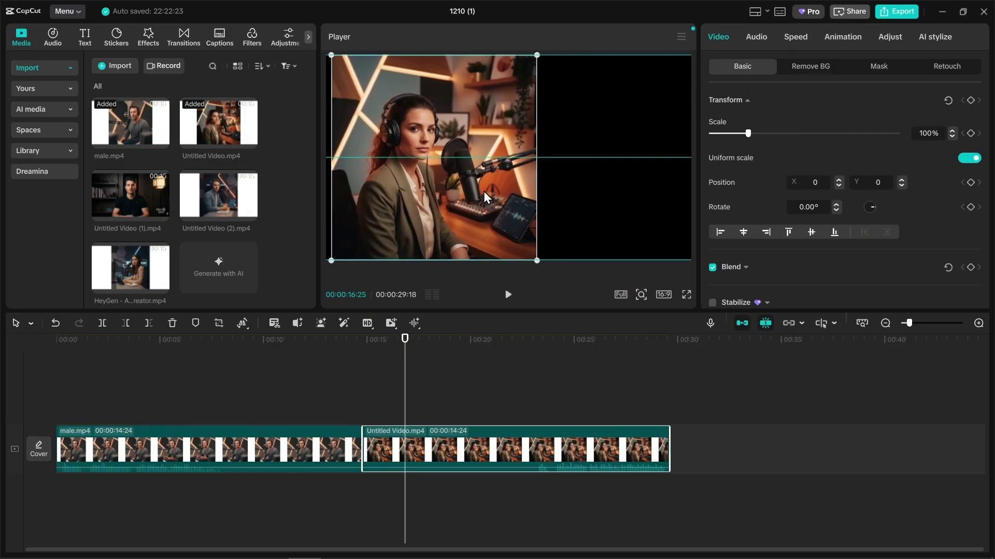
Step: Stack the woman's clip on an upper track at 0:00 and move the man right to X 839
{"action": "left_click_drag", "start_coordinate": [419, 449], "coordinate": [113, 404]}
{"action": "left_click", "coordinate": [201, 439]}
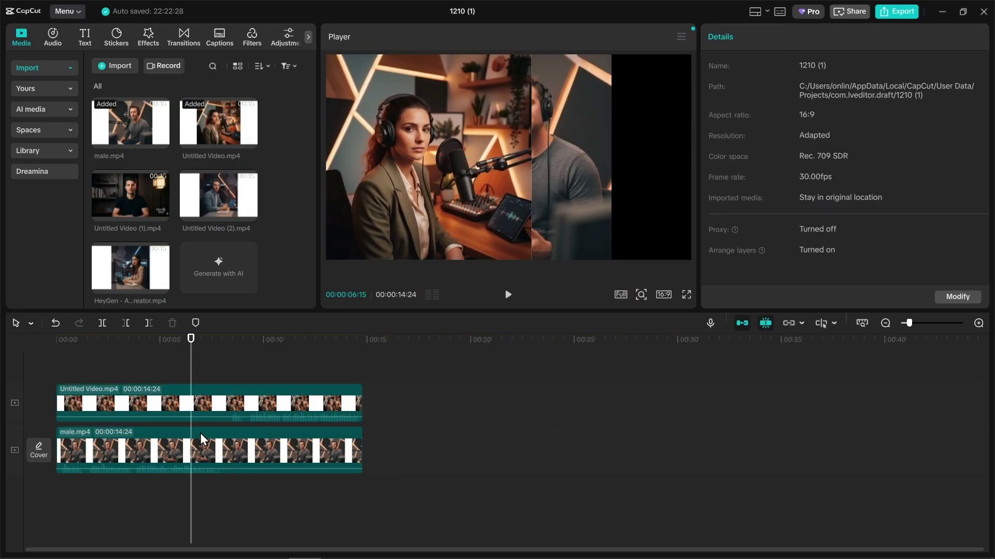
{"action": "left_click", "coordinate": [201, 439]}
{"action": "left_click_drag", "start_coordinate": [535, 167], "coordinate": [611, 167]}
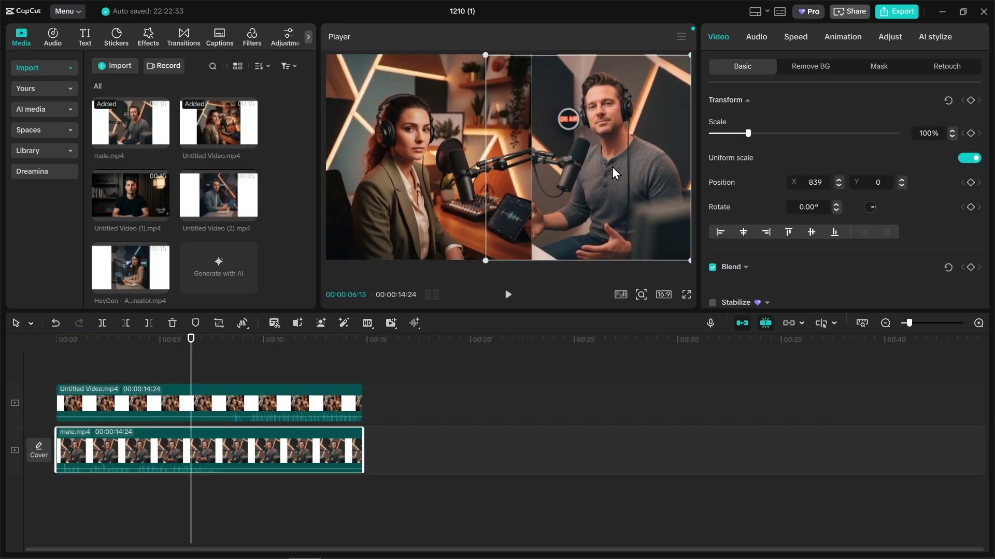
{"action": "left_click", "coordinate": [431, 182]}
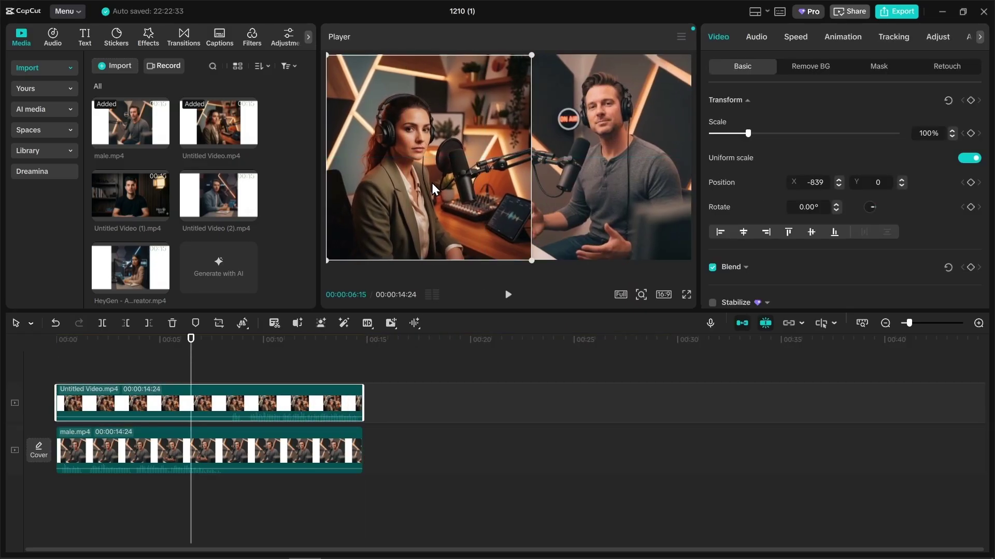
Step: Add a rectangle mask to the woman's Untitled Video clip, sized to cover the frame's left half
{"action": "left_click", "coordinate": [874, 70]}
{"action": "left_click", "coordinate": [281, 341]}
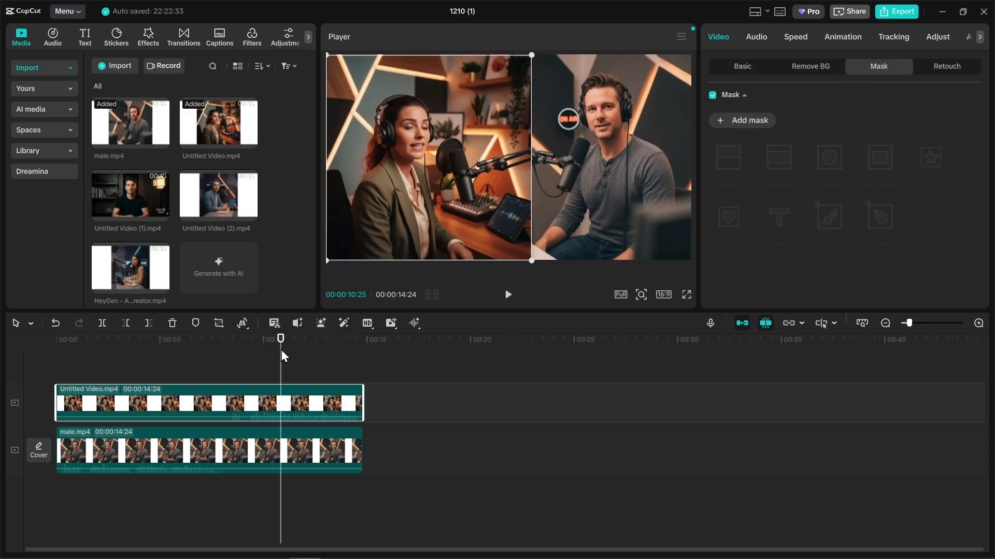
{"action": "left_click", "coordinate": [585, 164]}
{"action": "left_click", "coordinate": [483, 148]}
{"action": "left_click", "coordinate": [752, 121]}
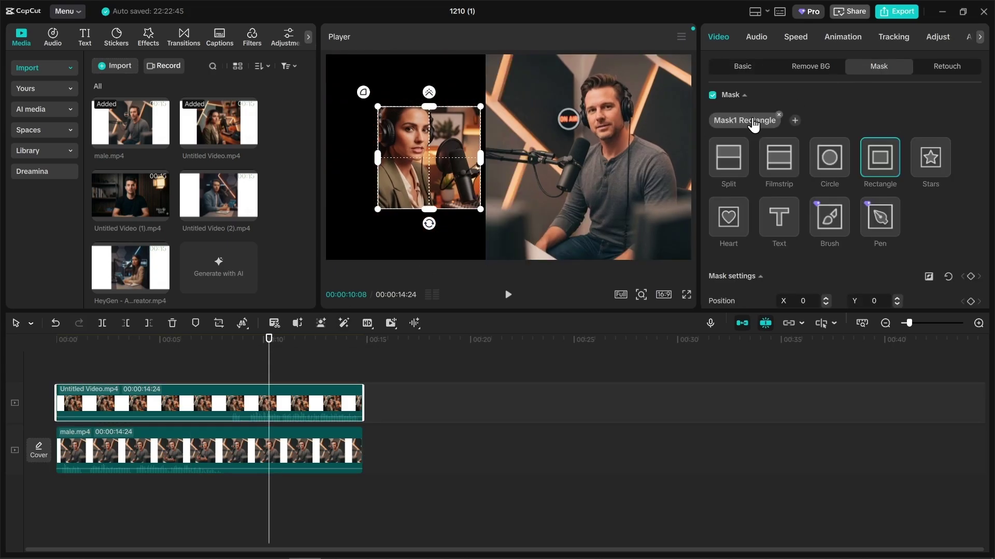
{"action": "left_click_drag", "start_coordinate": [425, 140], "coordinate": [381, 104]}
{"action": "left_click_drag", "start_coordinate": [429, 158], "coordinate": [477, 203]}
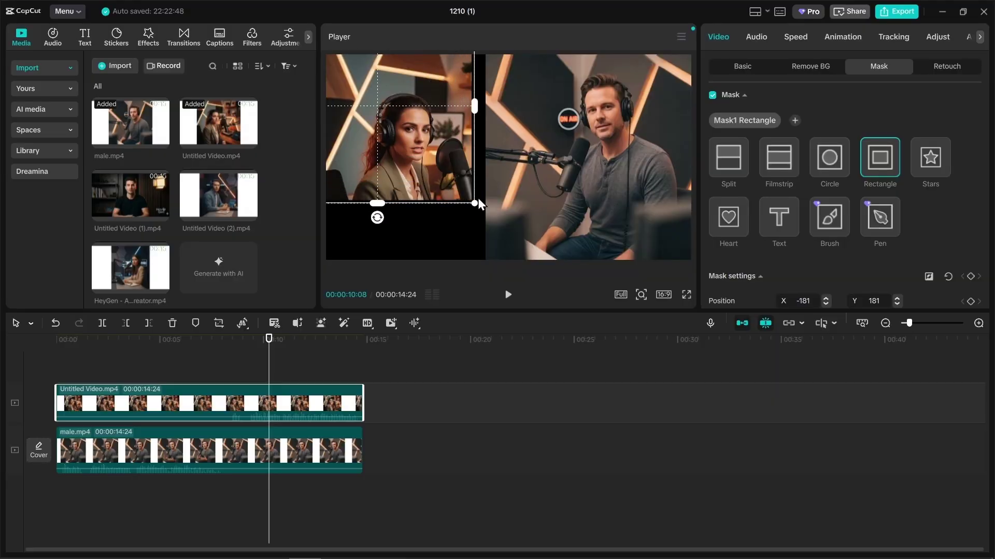
{"action": "left_click_drag", "start_coordinate": [526, 225], "coordinate": [409, 161]}
{"action": "left_click_drag", "start_coordinate": [466, 210], "coordinate": [490, 232]}
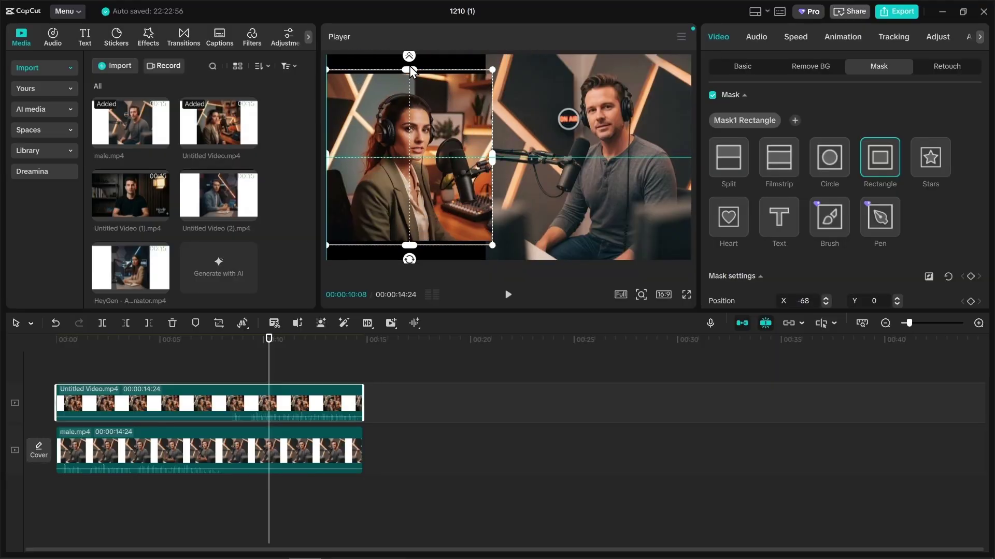
{"action": "left_click_drag", "start_coordinate": [412, 71], "coordinate": [411, 52]}
{"action": "left_click", "coordinate": [310, 368]}
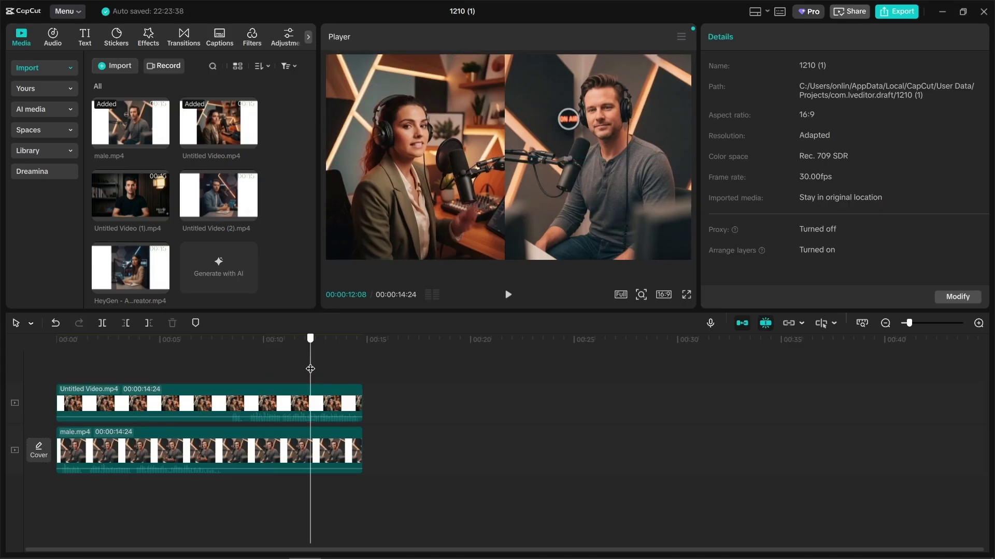
{"action": "left_click", "coordinate": [56, 356]}
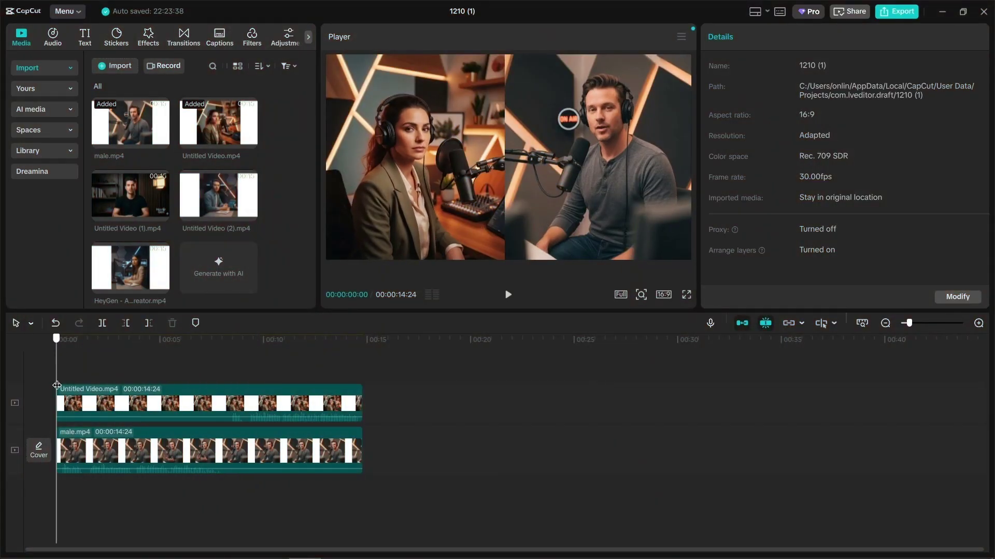
Step: Replace male.mp4 on the lower track with Untitled Video (1).mp4
{"action": "left_click", "coordinate": [110, 445]}
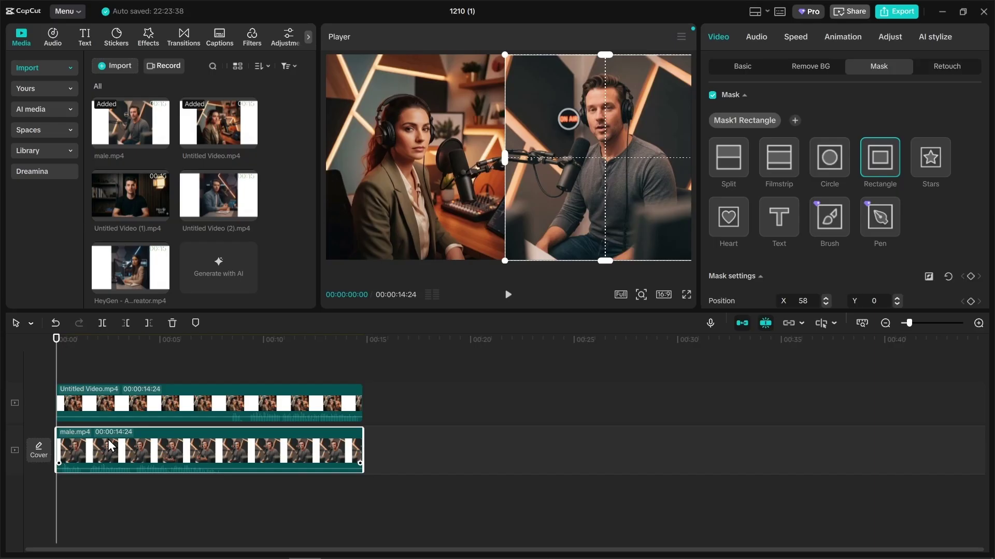
{"action": "left_click", "coordinate": [172, 323]}
{"action": "left_click_drag", "start_coordinate": [133, 201], "coordinate": [177, 479]}
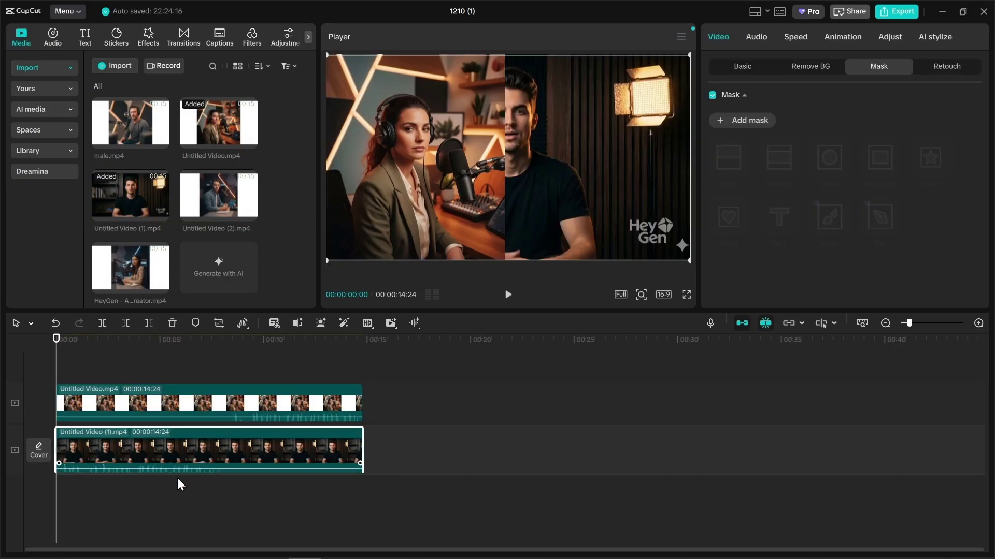
{"action": "left_click", "coordinate": [267, 494]}
Step: Move the black-shirted host to the right half of the frame and return to the start
{"action": "left_click", "coordinate": [224, 448]}
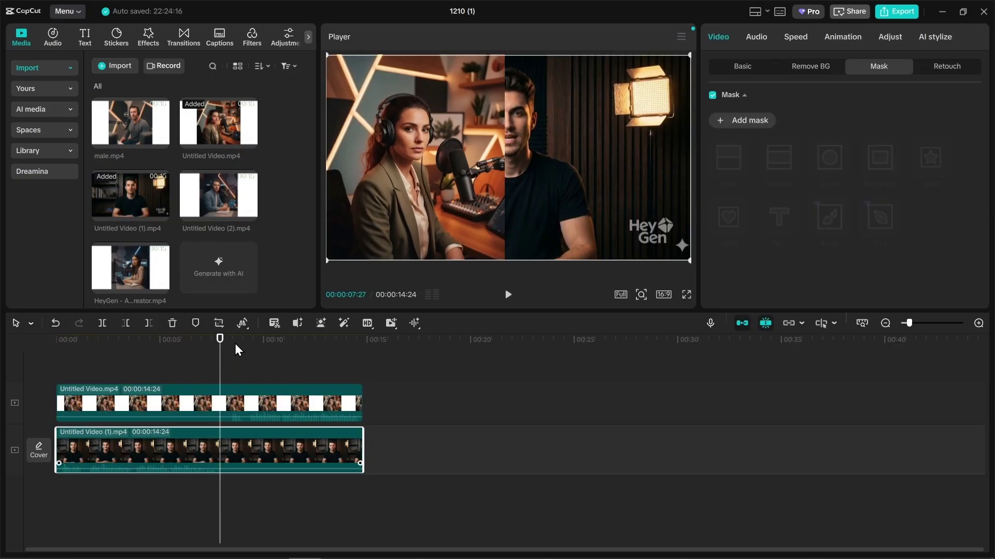
{"action": "left_click_drag", "start_coordinate": [579, 196], "coordinate": [650, 195]}
{"action": "left_click", "coordinate": [285, 377]}
{"action": "key", "text": "Home"}
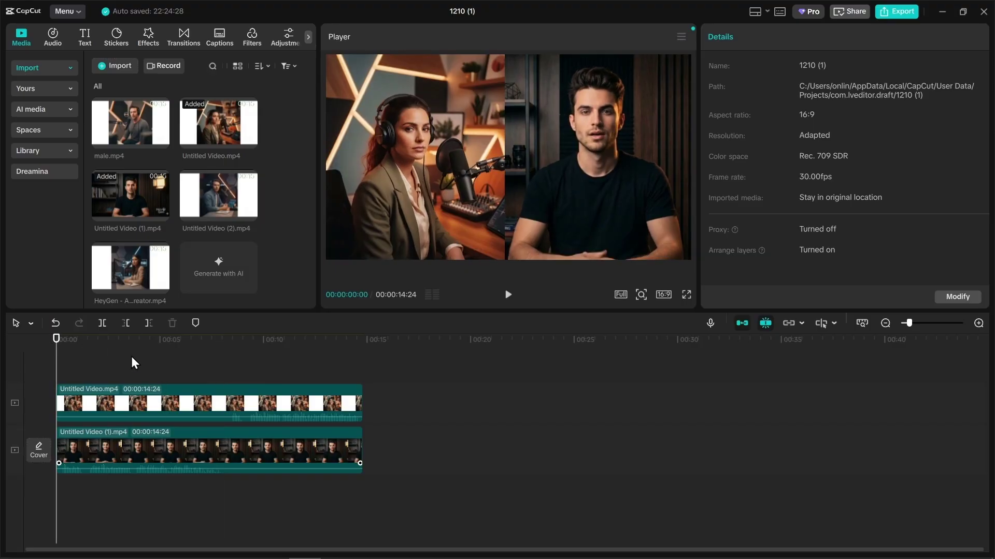